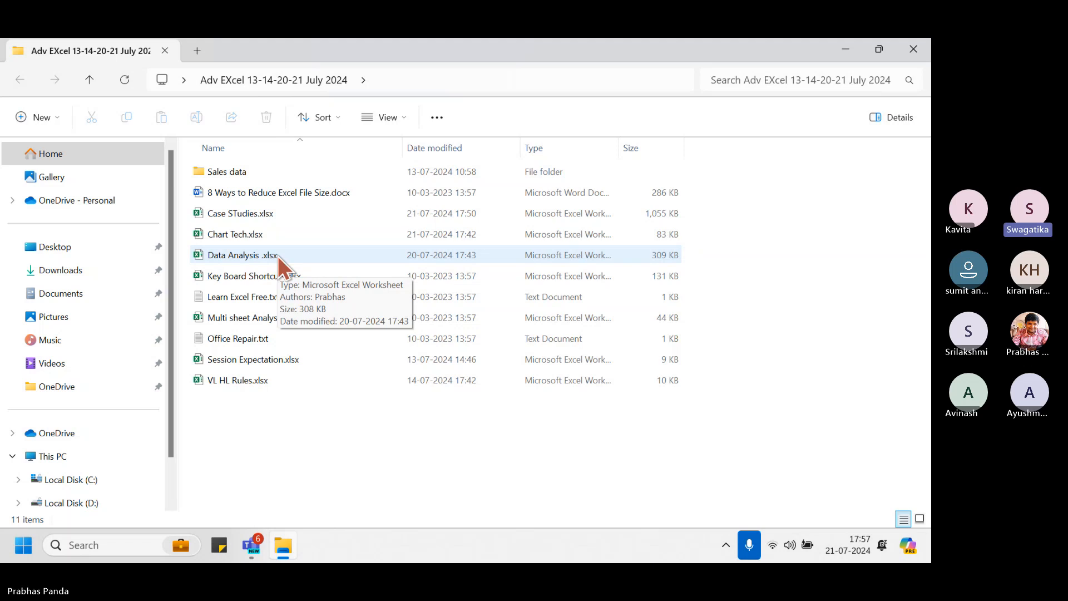
Minimize the course folder window to return to the Day 4 Teams meeting
left_click(845, 49)
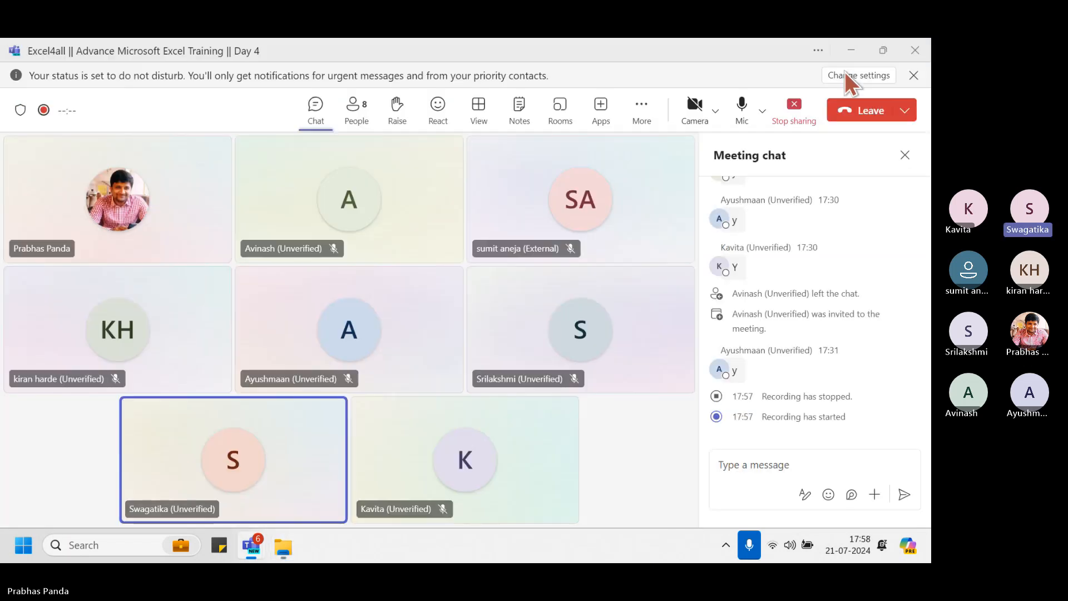
Stop sharing the screen, then bring up and minimize the Excel4all Teams meeting window
left_click(796, 127)
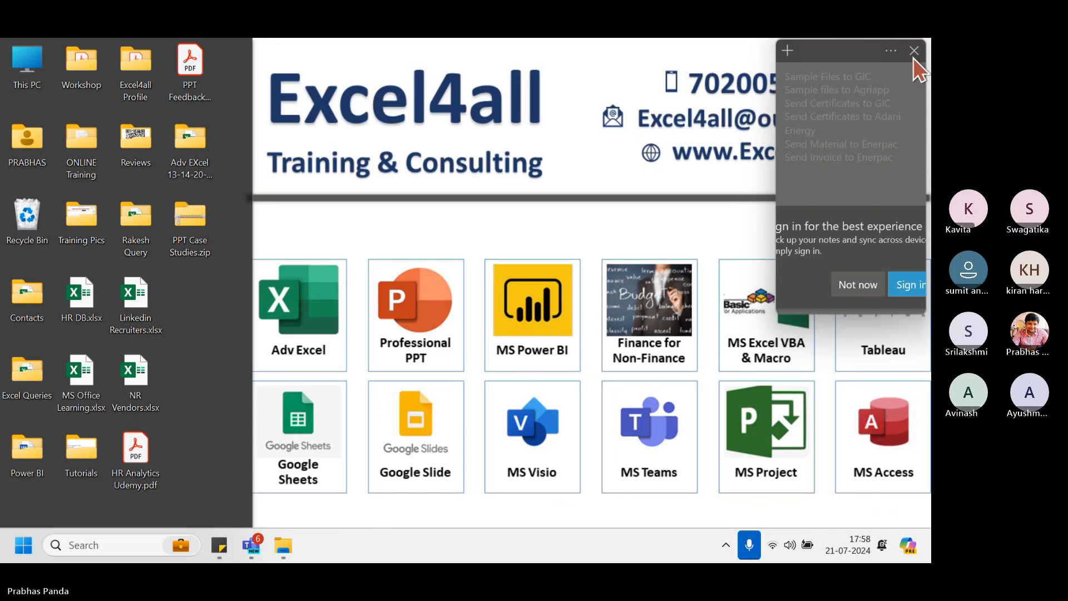
key("ctrl")
key("ctrl")
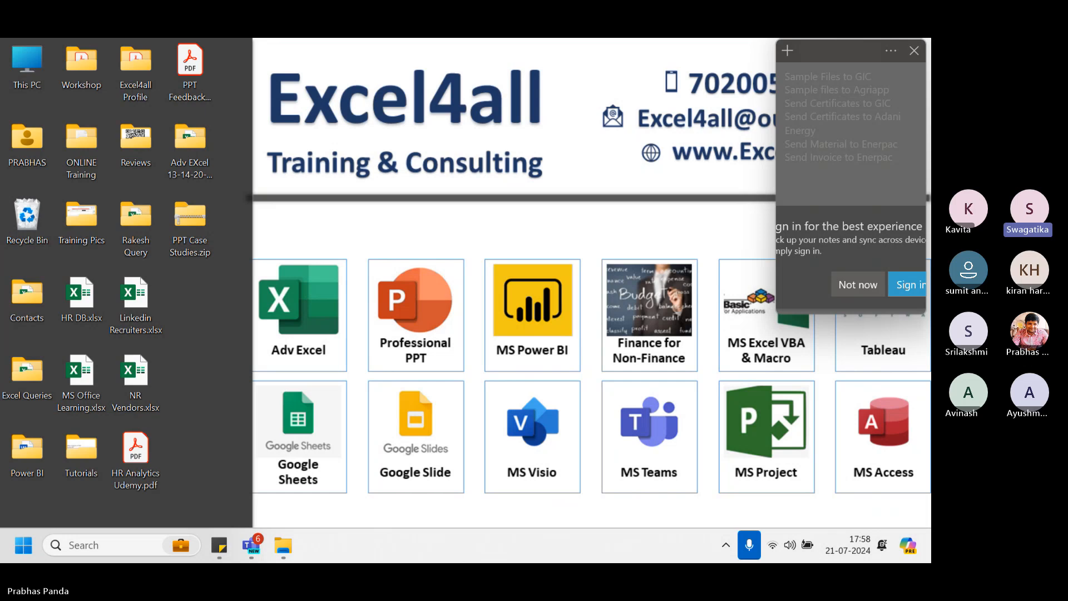
left_click(256, 545)
left_click(159, 457)
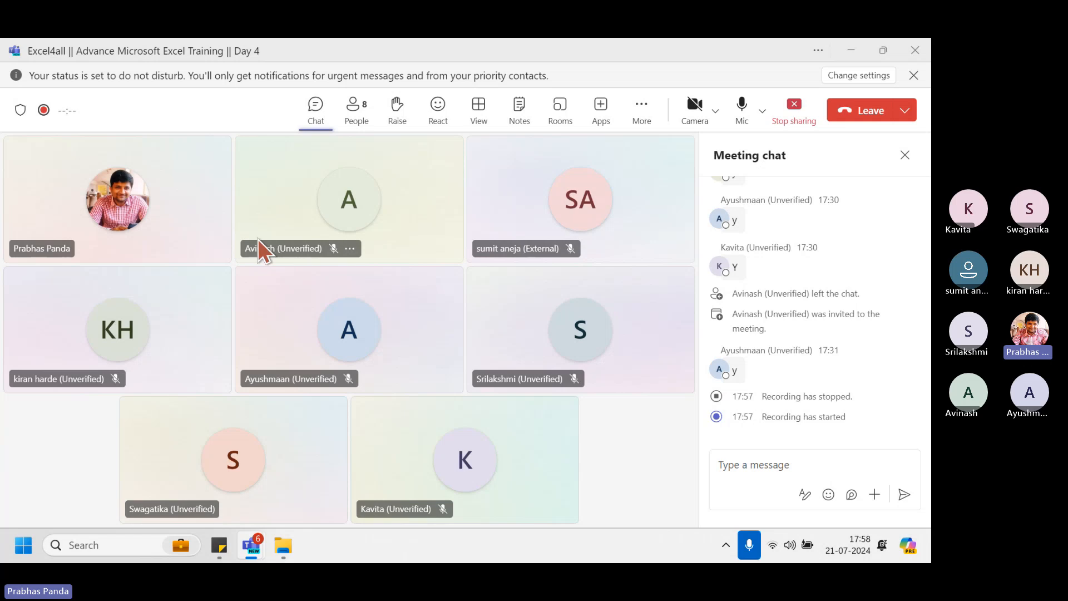
left_click(640, 446)
left_click(853, 50)
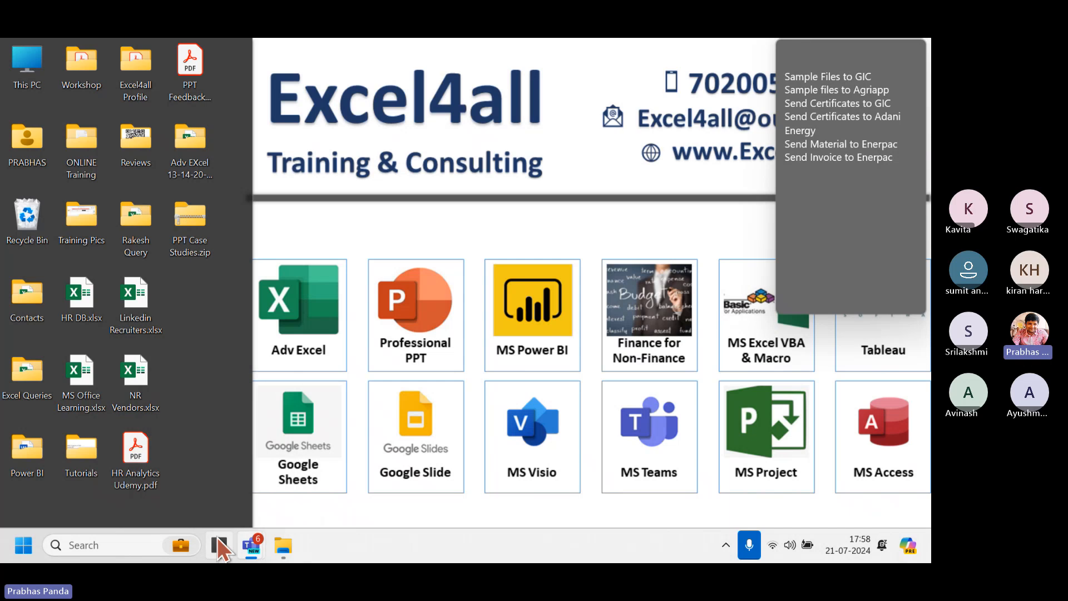
Open Data Analysis.xlsx from the Adv EXcel 13-14-20-21 July 2024 course folder
left_click(283, 545)
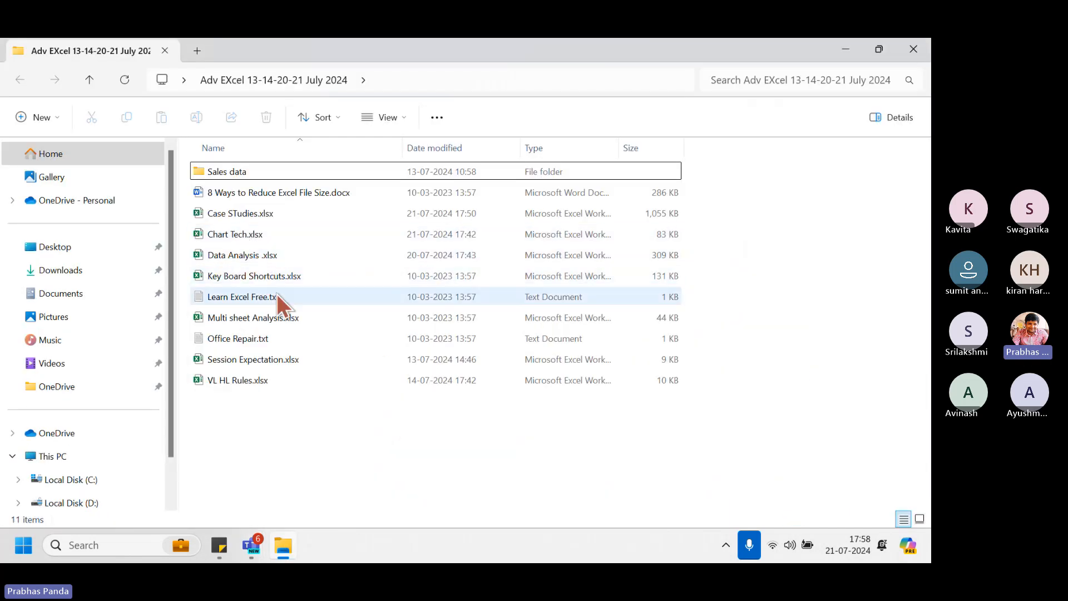
left_click(262, 251)
double_click(262, 252)
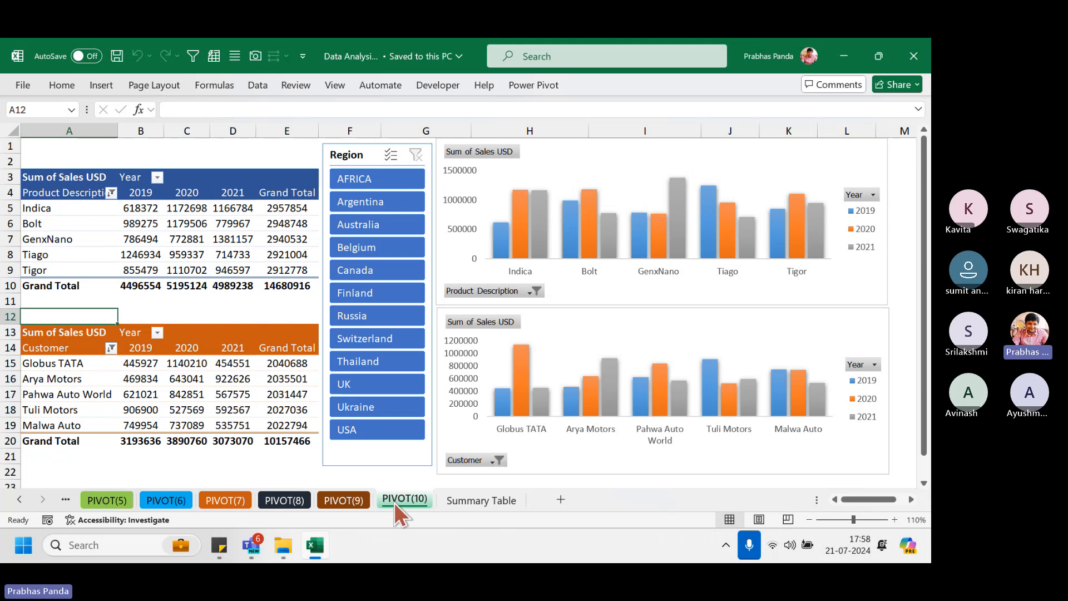
Browse the PIVOT(9), PIVOT(10) and Summary Table sheets, close Excel, then open Multi sheet Analysis.xlsx
left_click(341, 502)
left_click(415, 500)
left_click(489, 500)
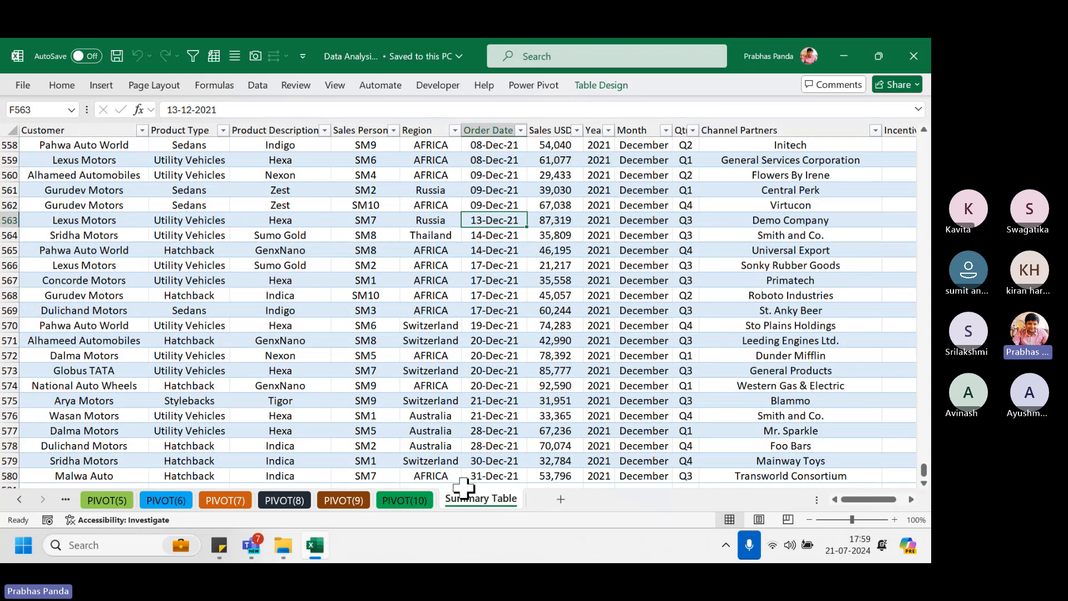
left_click(914, 55)
double_click(248, 318)
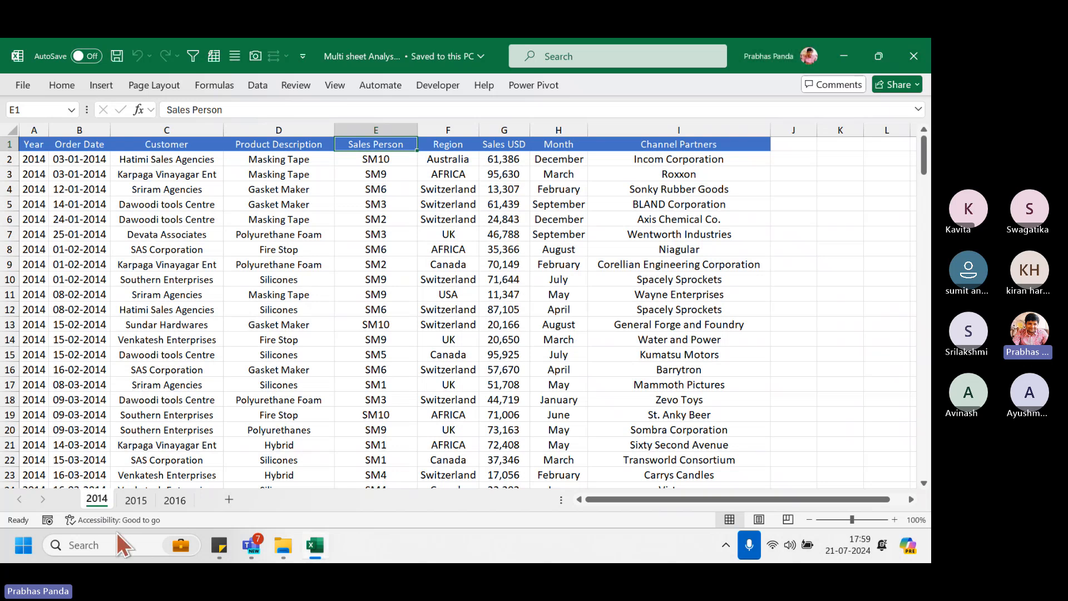
Check the 2015 and 2016 sales sheets, then go back to the 2014 sheet
left_click(142, 499)
left_click(179, 504)
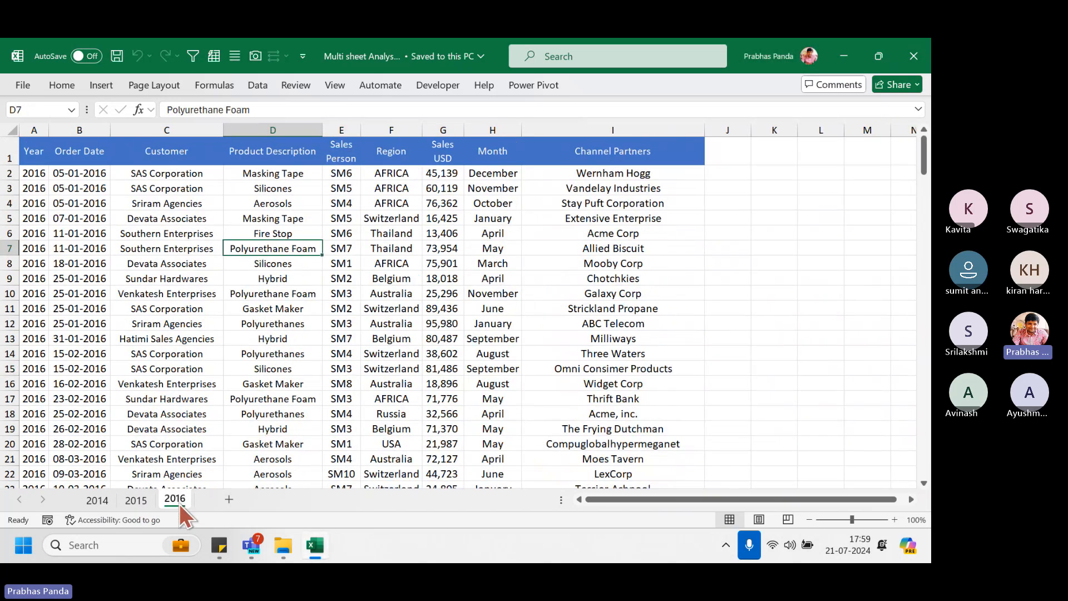
left_click(96, 501)
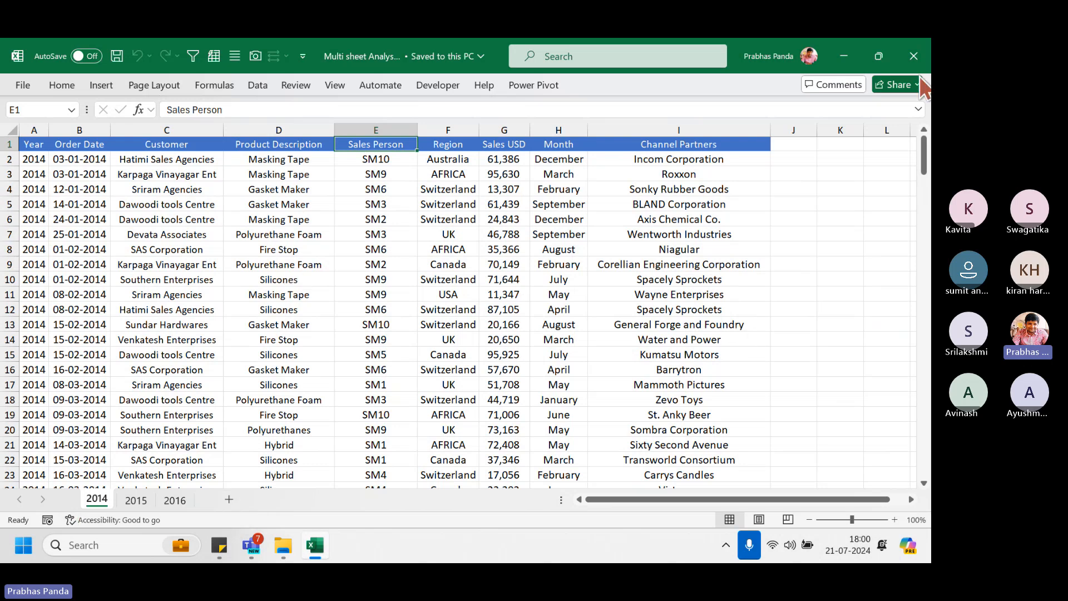
Restore the Excel window from full screen, close Sticky Notes, and drag the window left
left_click(879, 55)
left_click(912, 54)
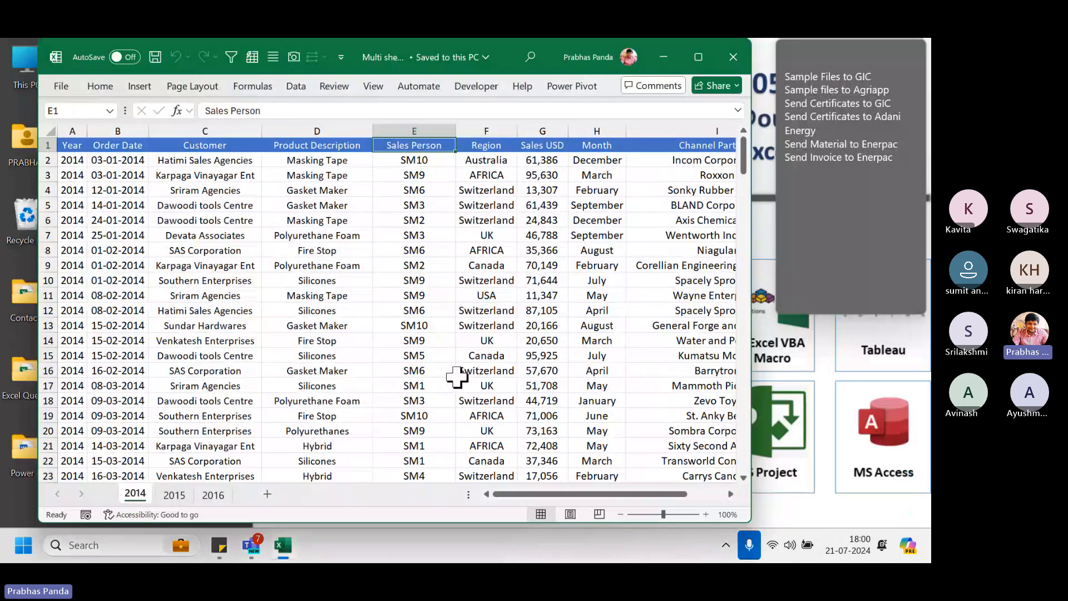
left_click(884, 72)
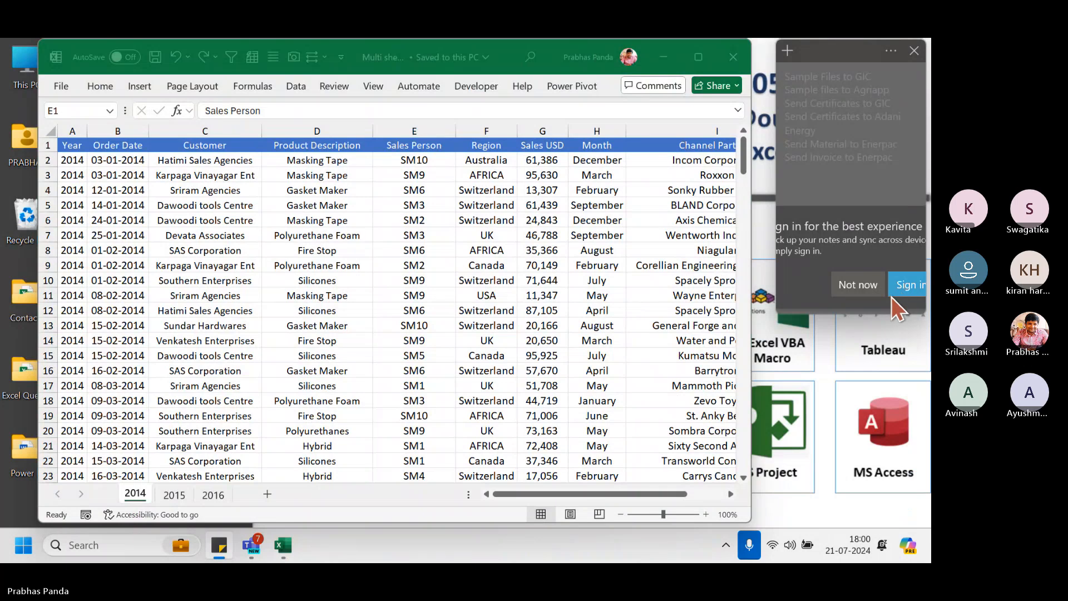
left_click(914, 51)
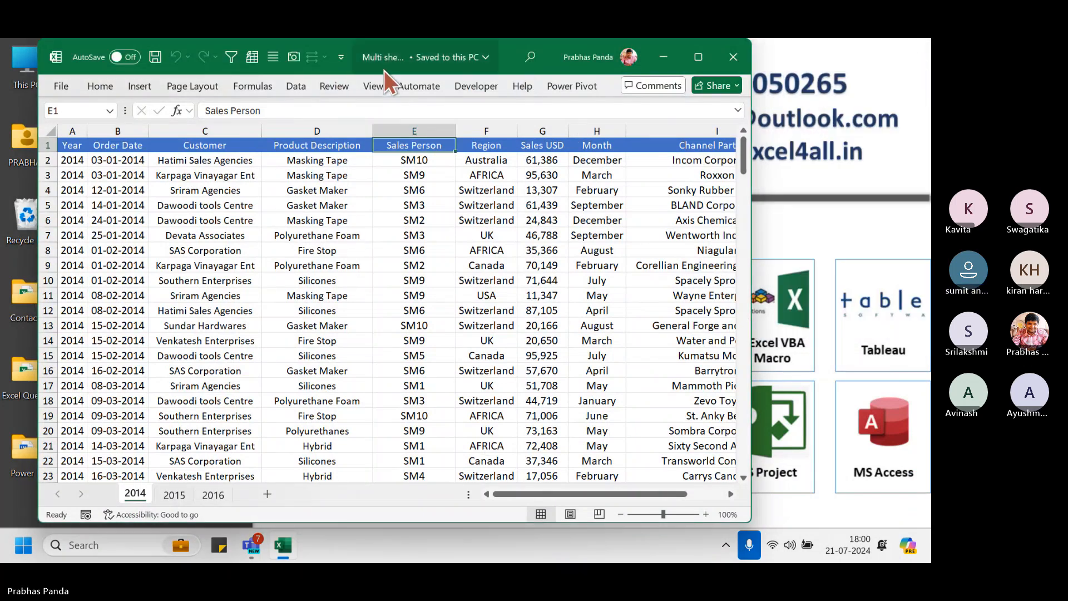
left_click_drag(384, 71, 351, 72)
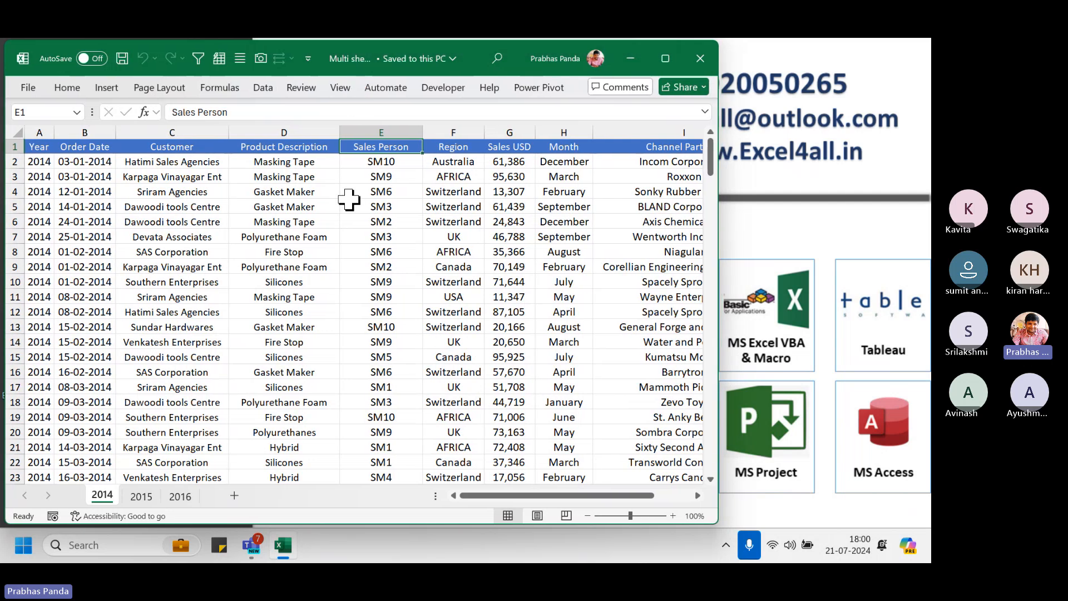
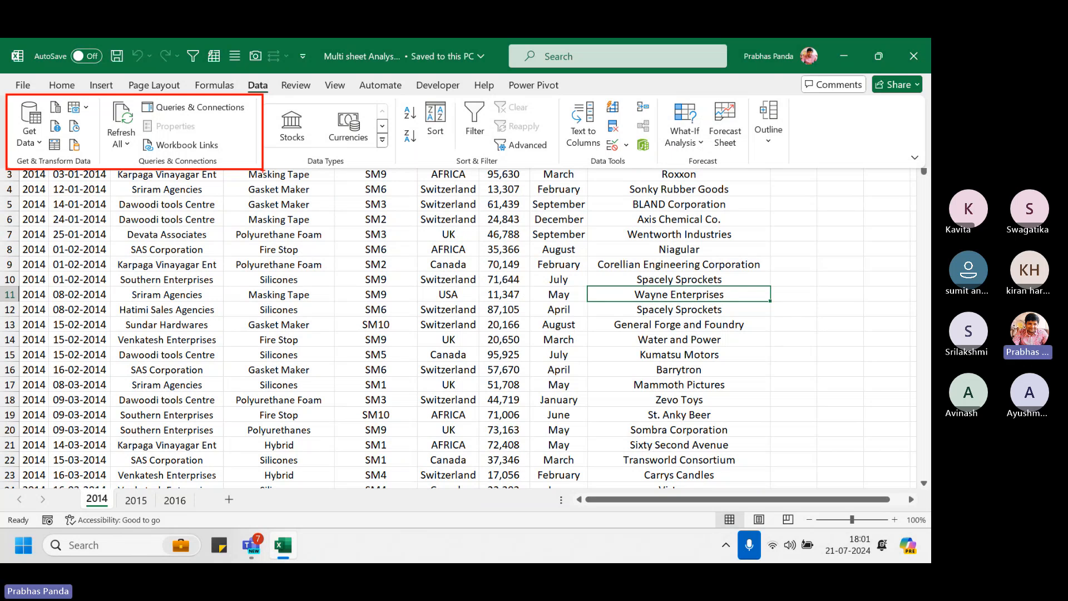
Select the 2014 header row, then convert the 2014 sales data into a table
key("Escape")
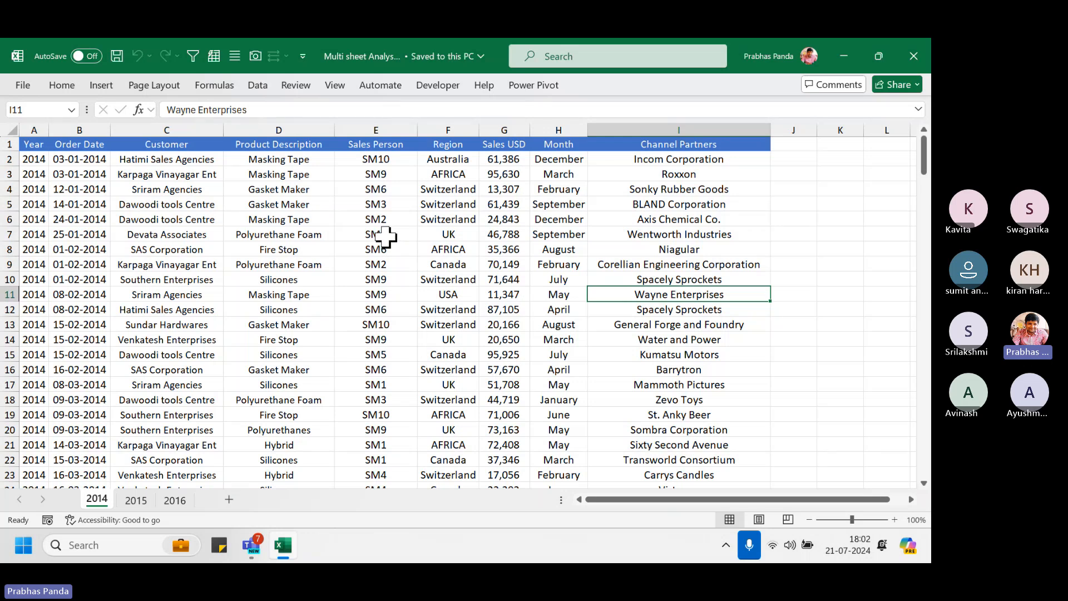
left_click(31, 149)
key("ctrl+shift+Right")
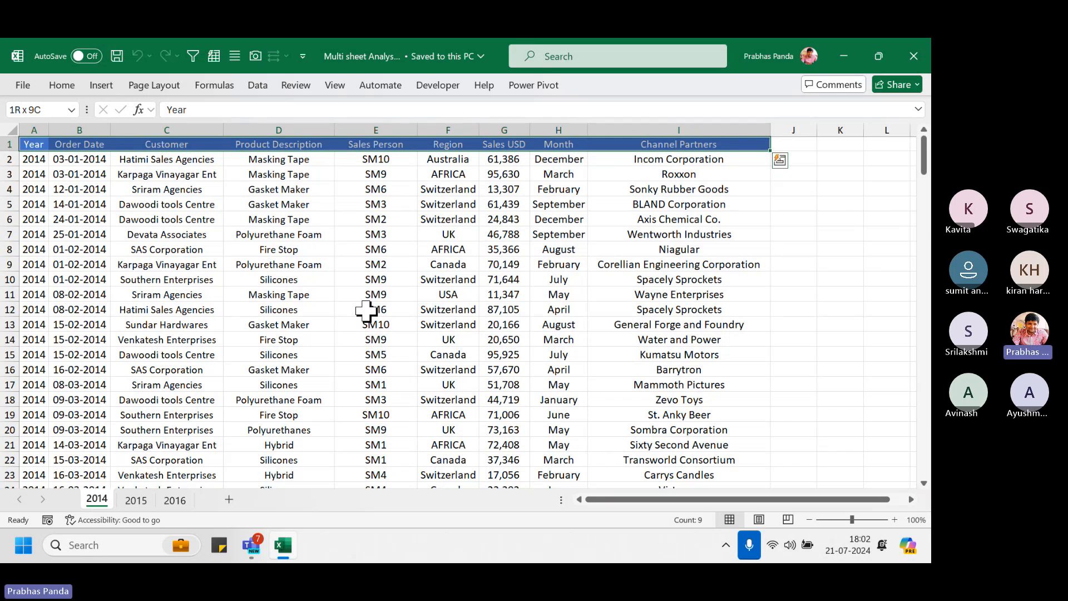
left_click(273, 265)
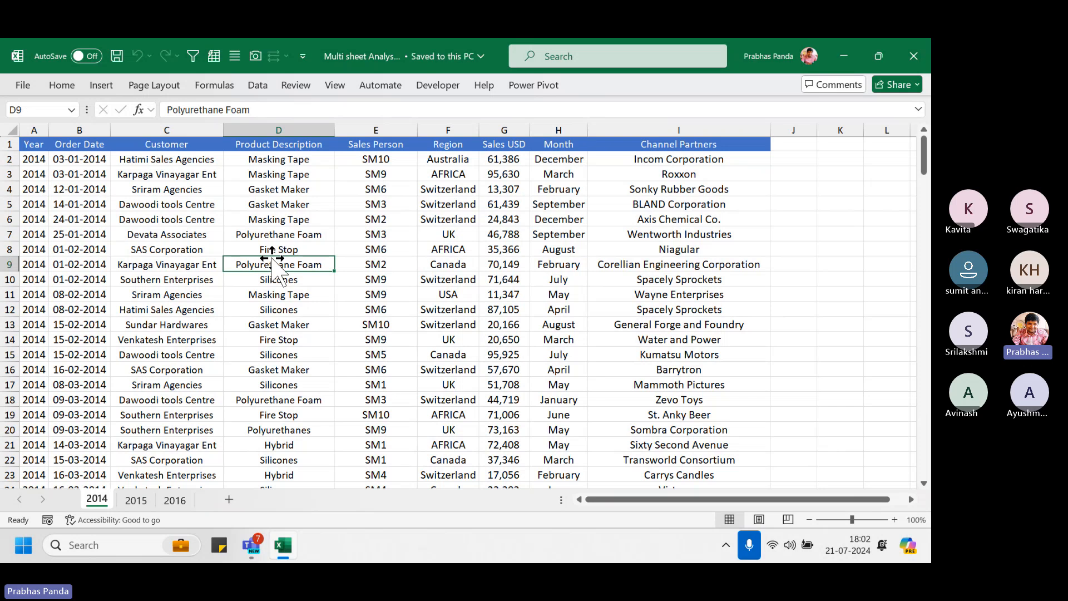
key("ctrl+a")
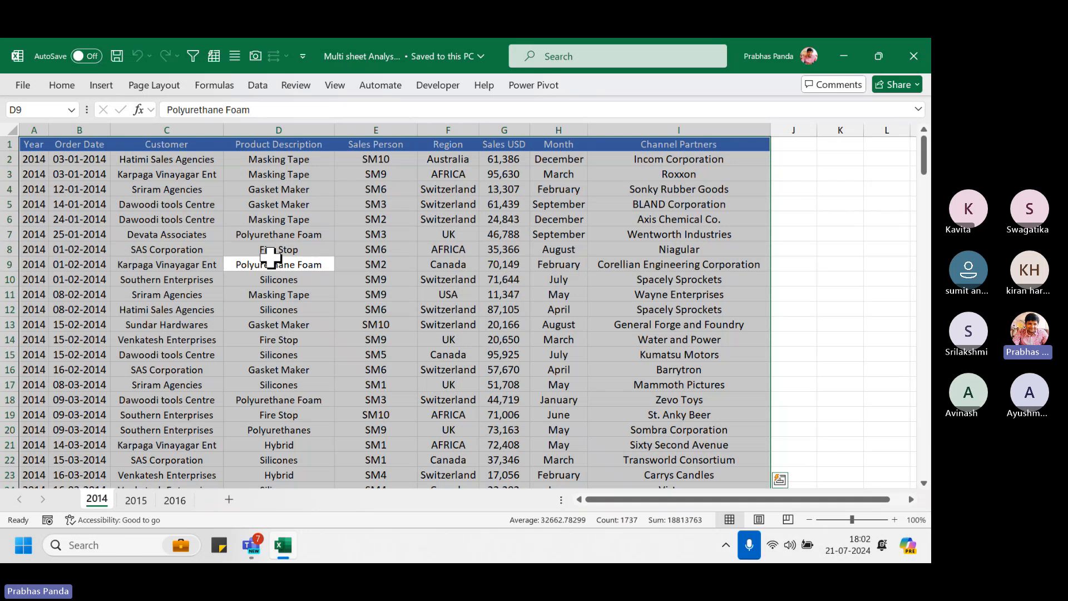
key("ctrl+t")
key("Return")
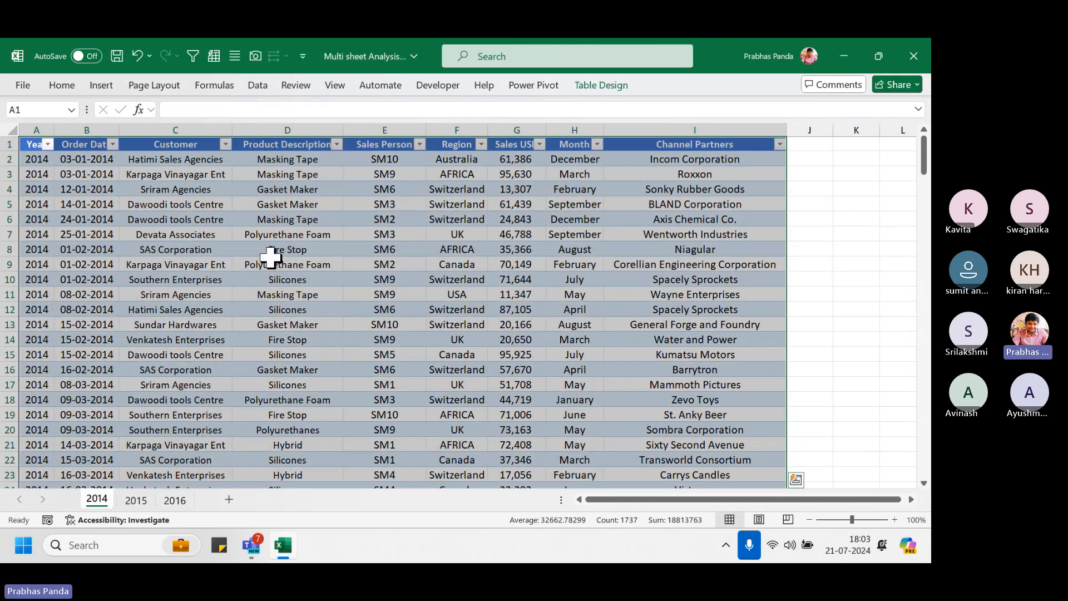
Convert the 2015 and 2016 sheets' sales data into tables the same way
key("ctrl+Page_Down")
key("ctrl+a")
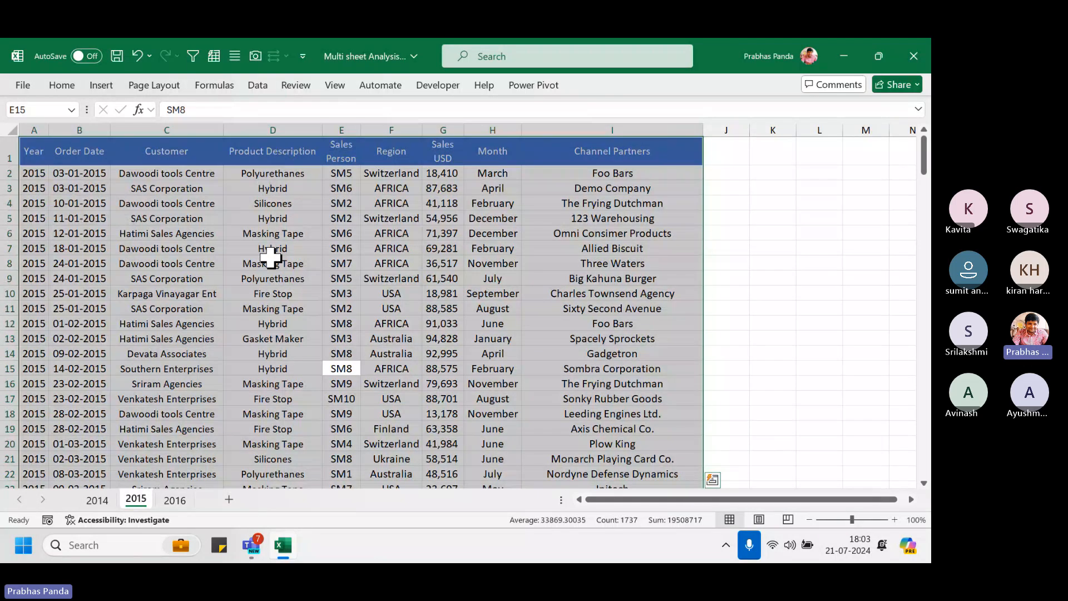
key("ctrl+t")
key("Return")
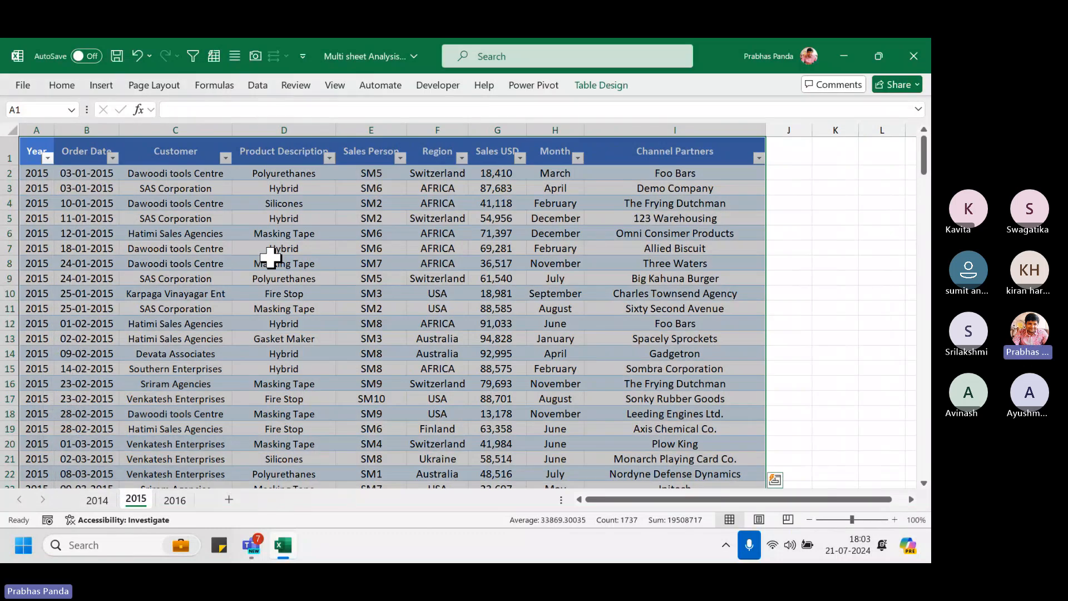
key("ctrl+Page_Down")
key("ctrl+a")
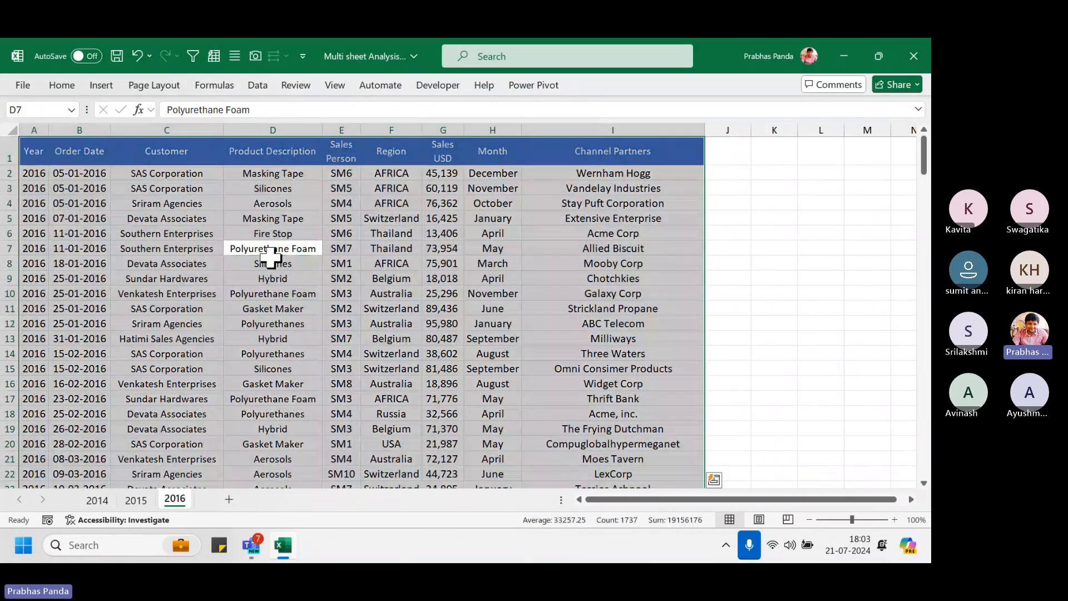
key("ctrl+t")
key("Return")
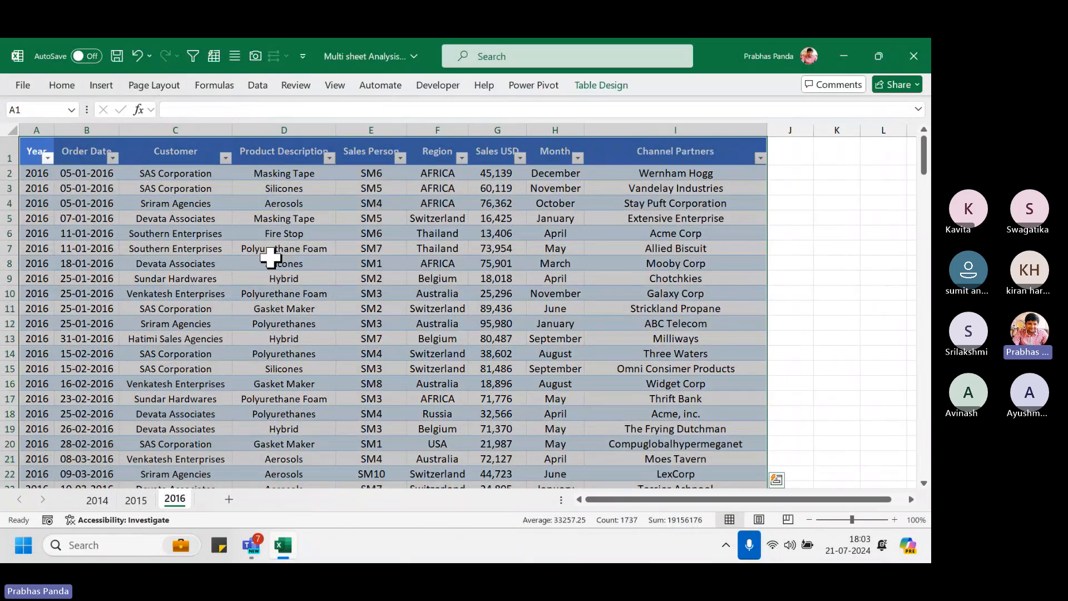
left_click(272, 253)
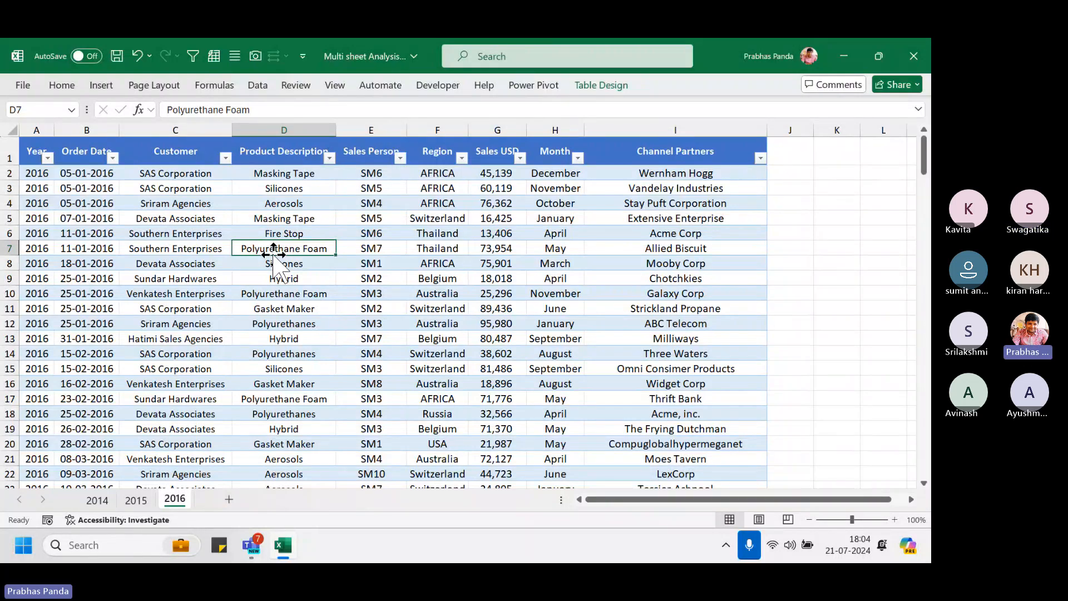
Glance at the Data tools, then flip through the 2014, 2016 and 2015 sheets back to 2014
left_click(257, 85)
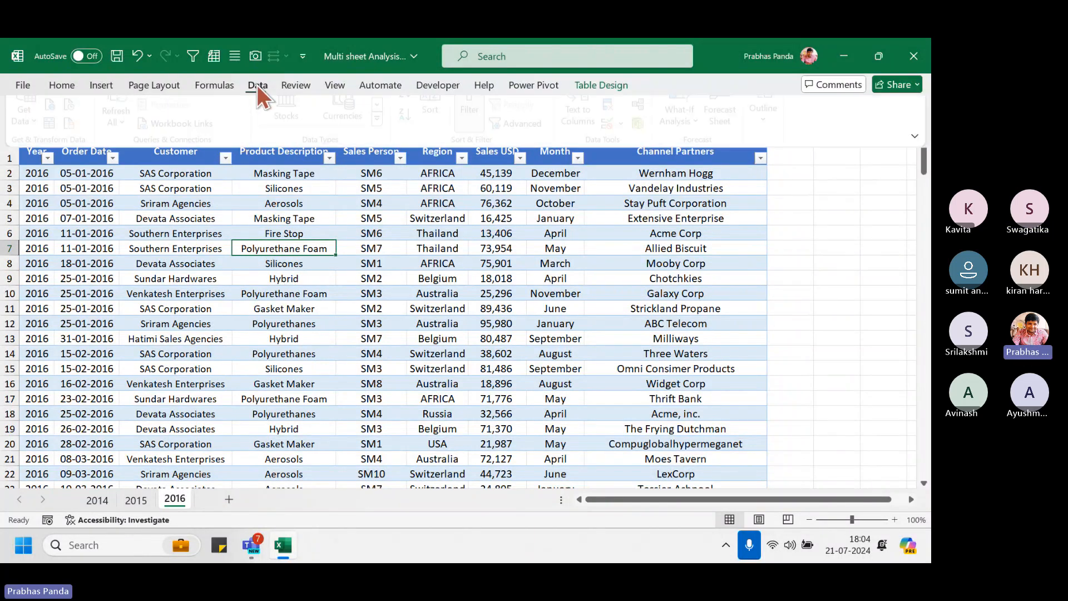
left_click(221, 307)
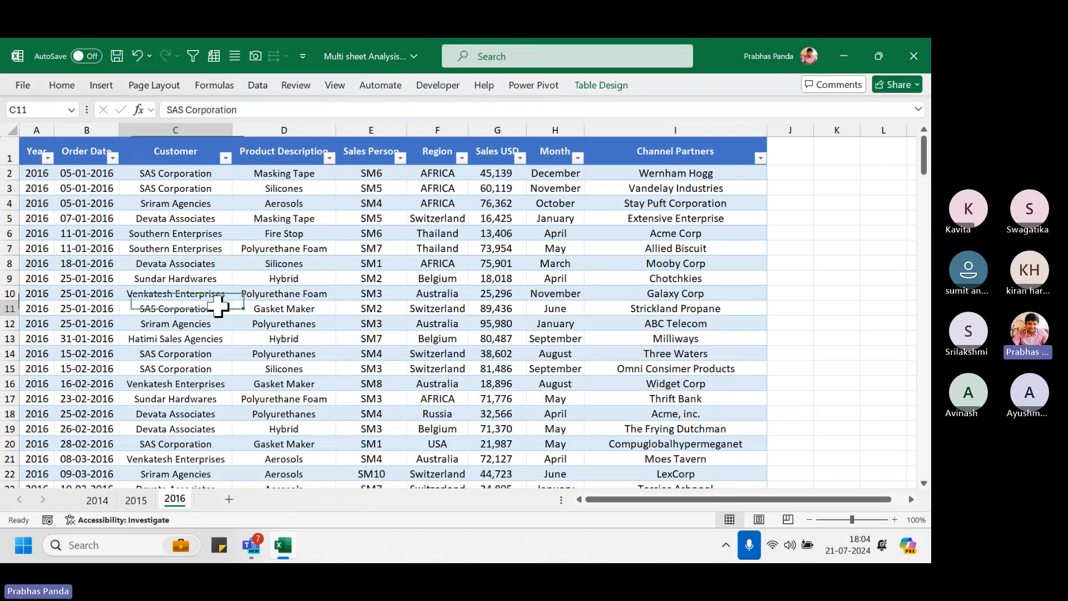
left_click(100, 500)
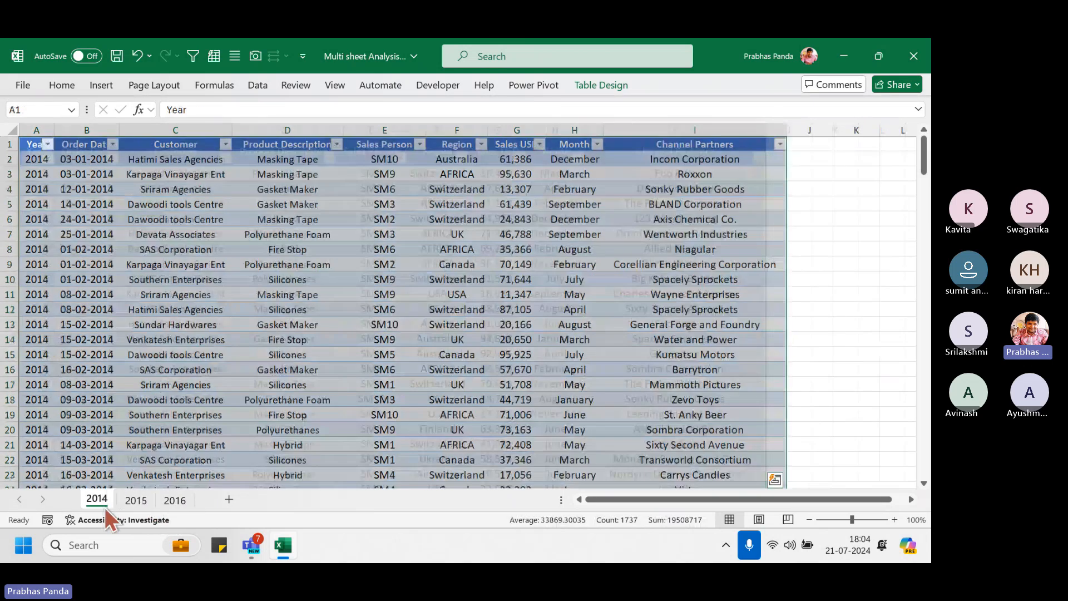
left_click(174, 501)
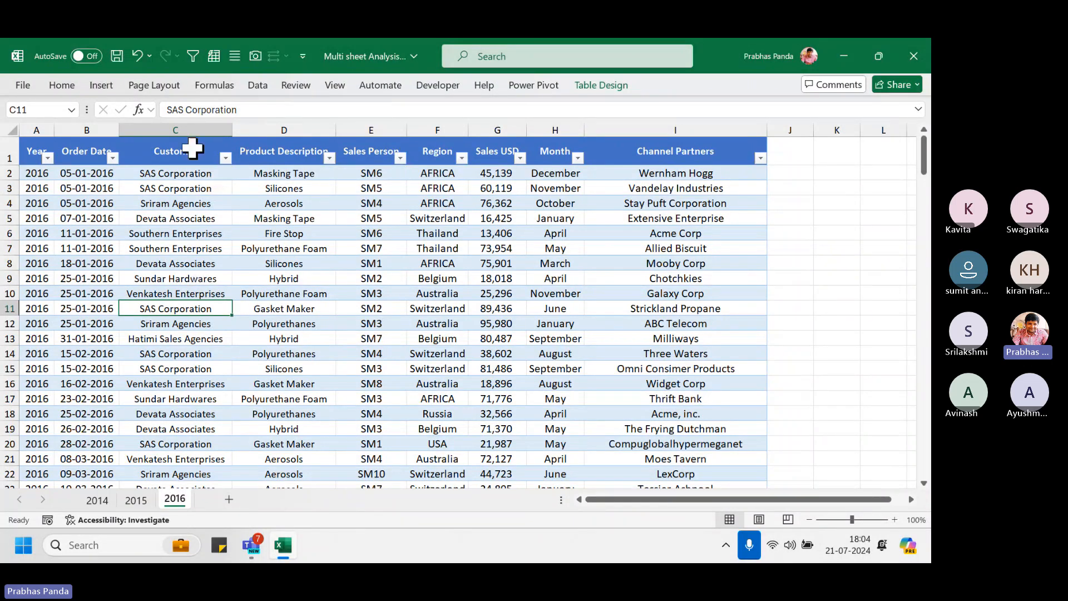
left_click(136, 500)
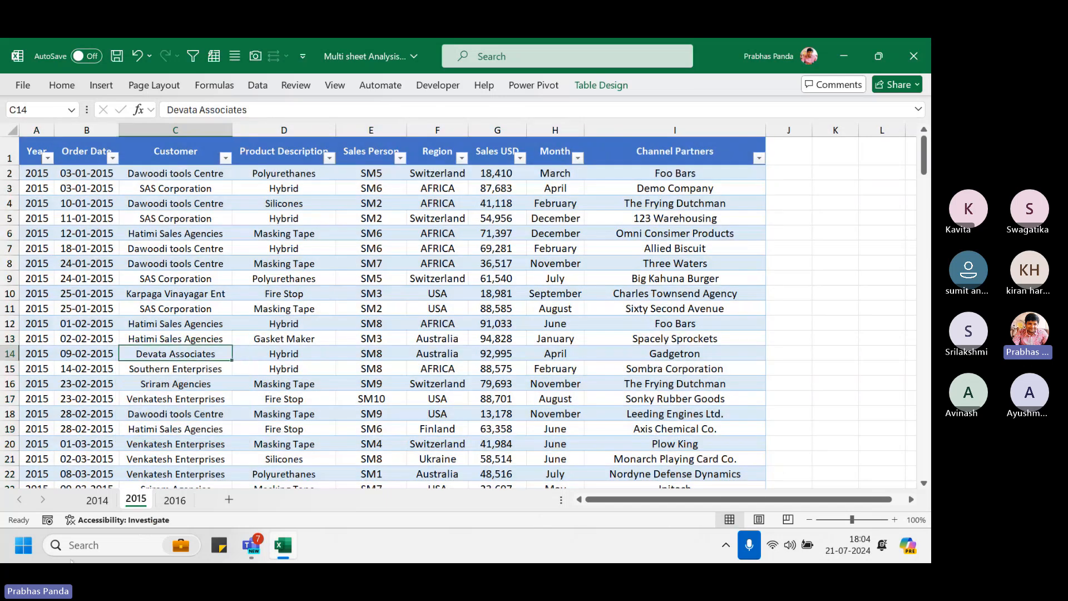
left_click(97, 499)
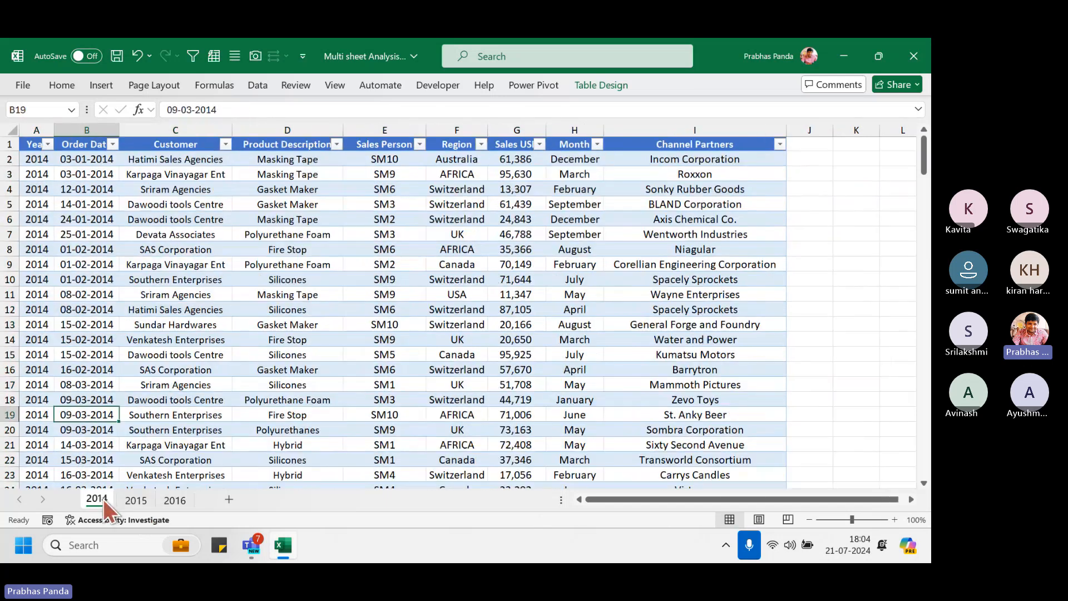
Show the Get Data list of sources under From Other Sources
left_click(258, 85)
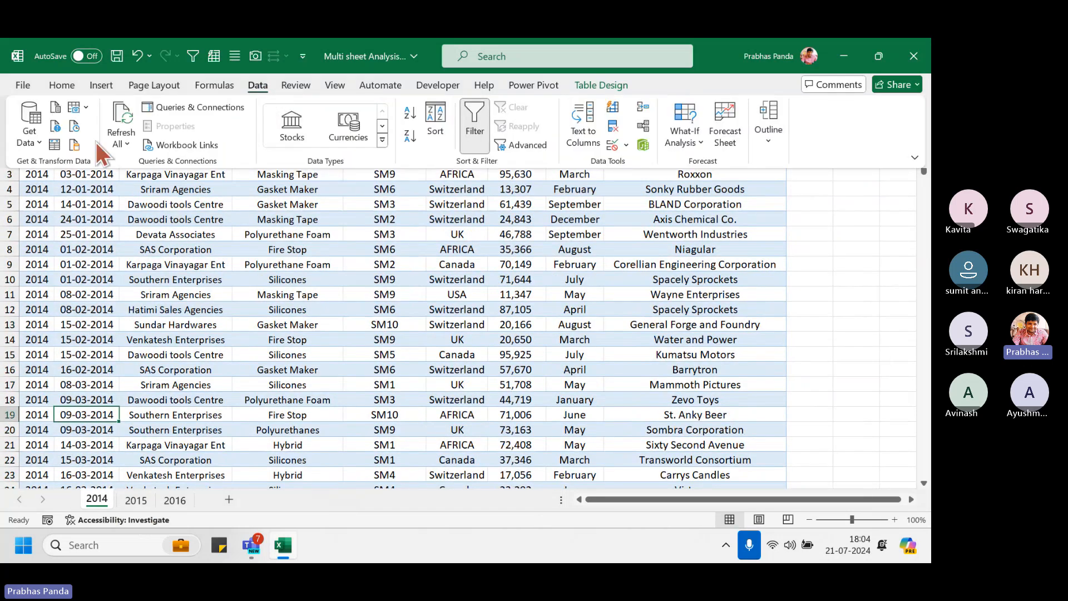
left_click(35, 142)
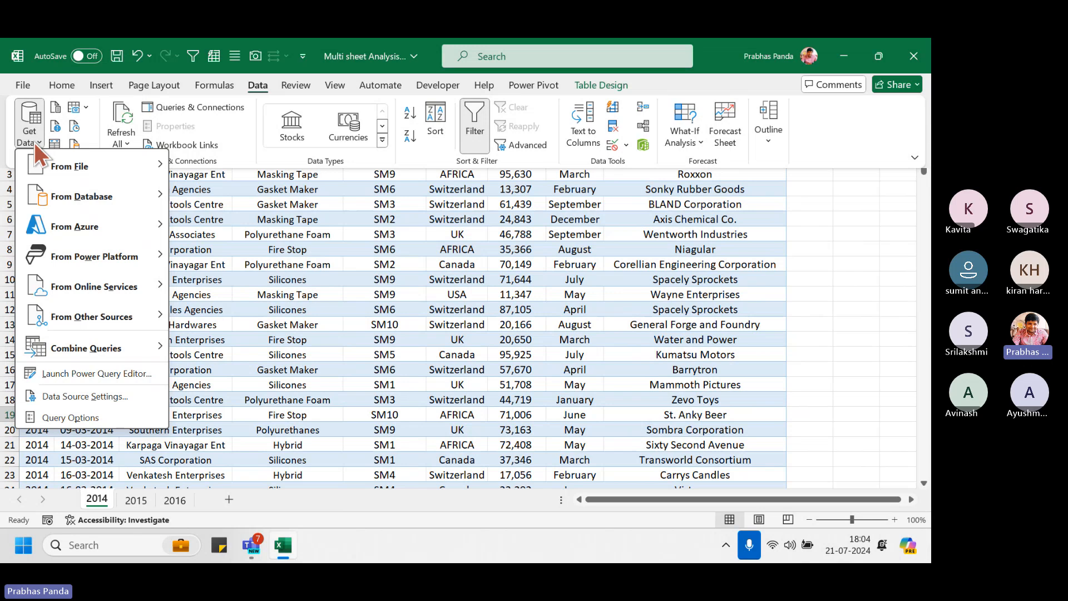
mouse_move(146, 322)
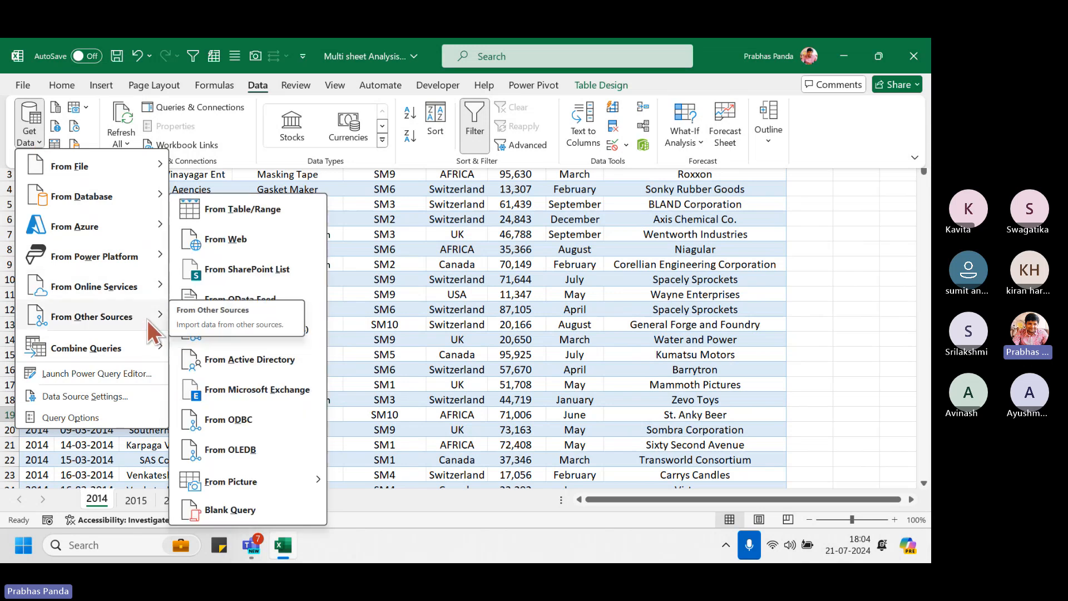
Create a Blank Query so Query1 appears in the Power Query Editor
left_click(228, 505)
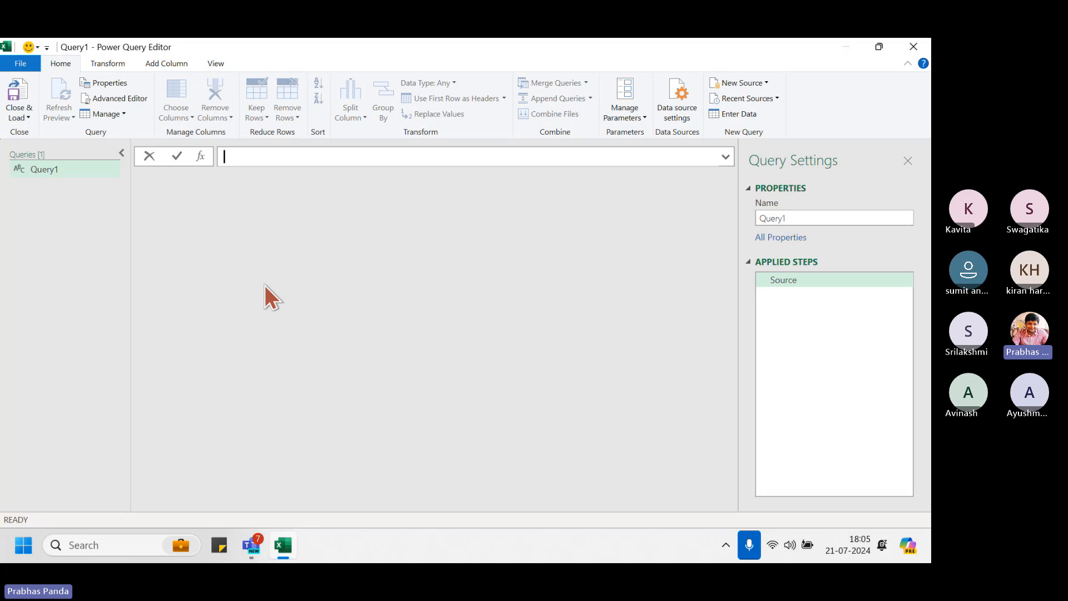
left_click(821, 280)
left_click(821, 280)
left_click(820, 279)
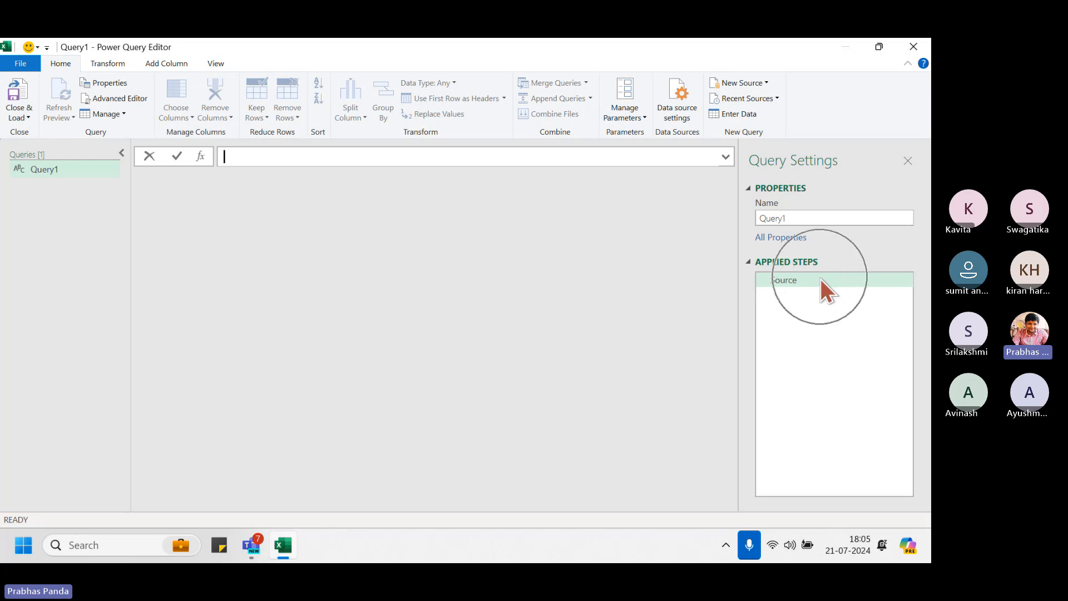
left_click(820, 278)
left_click(817, 288)
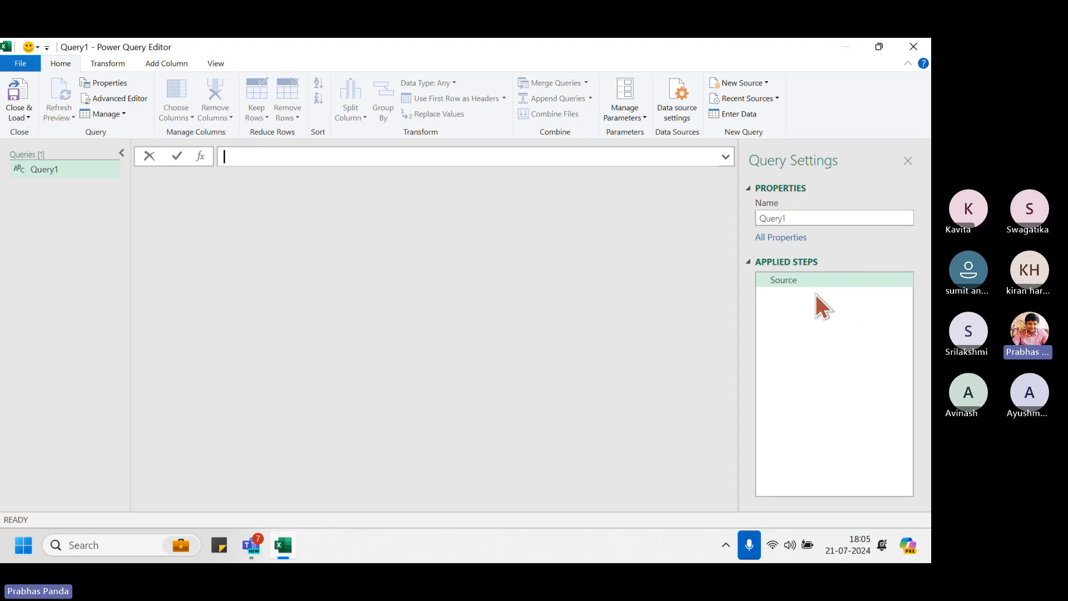
left_click(815, 296)
left_click(816, 296)
left_click(816, 296)
Enter =Excel.CurrentWorkbook() as Query1's source, listing Table1, Table2 and Table3
left_click(248, 151)
left_click(248, 150)
type("=EXCEL")
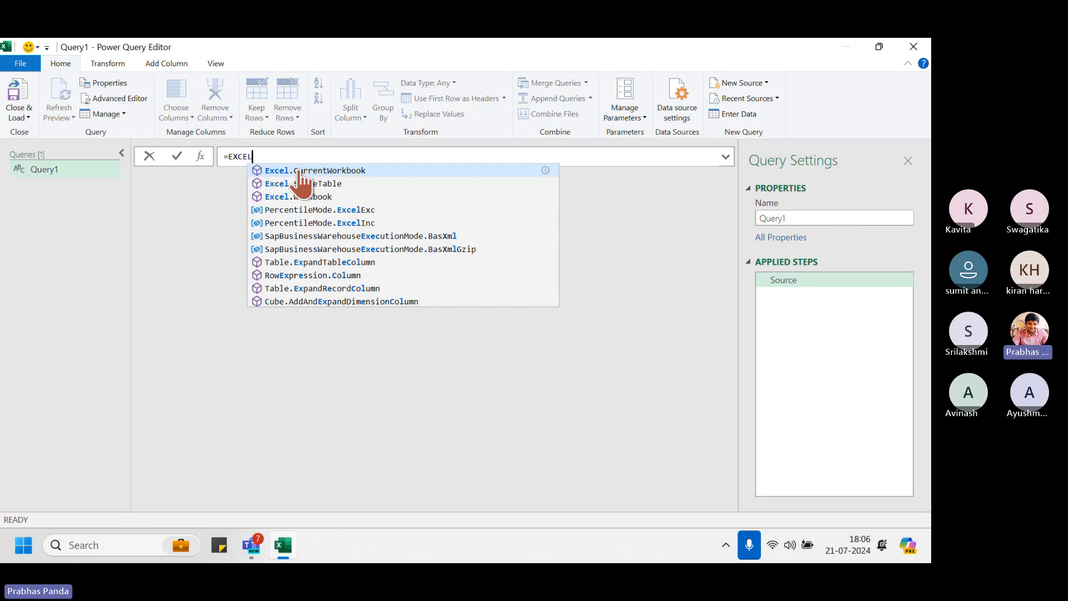
left_click(299, 171)
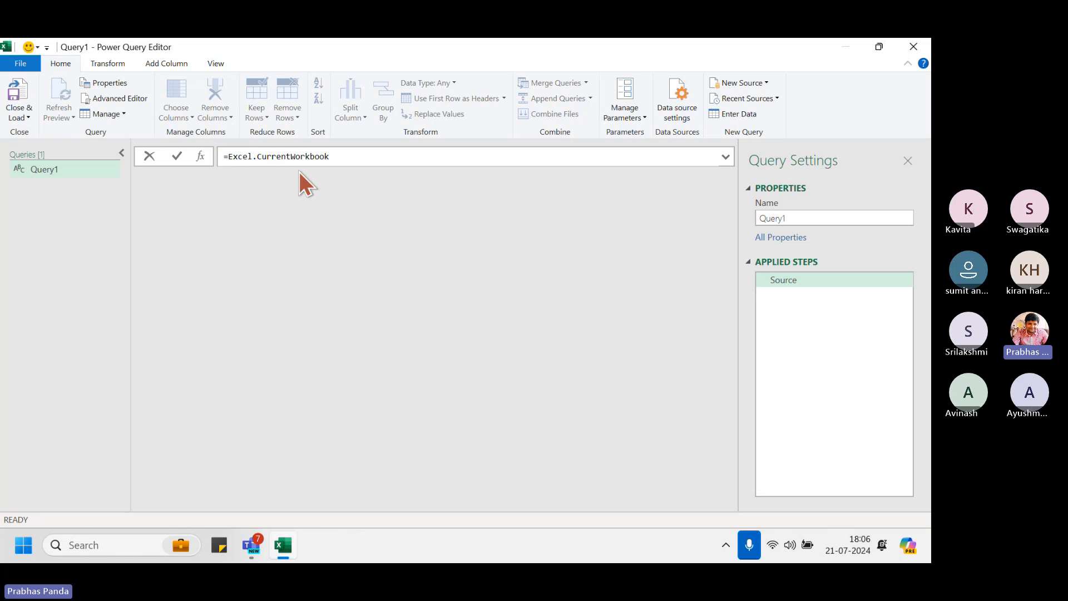
type("()")
key("Return")
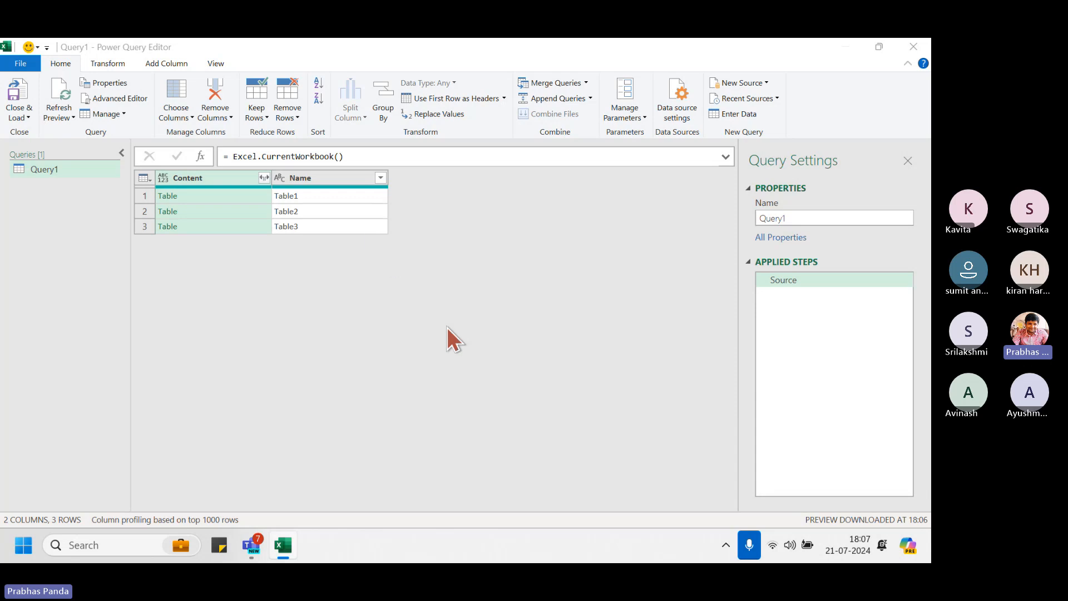
Show the Text Filters options for the Name column
left_click(382, 179)
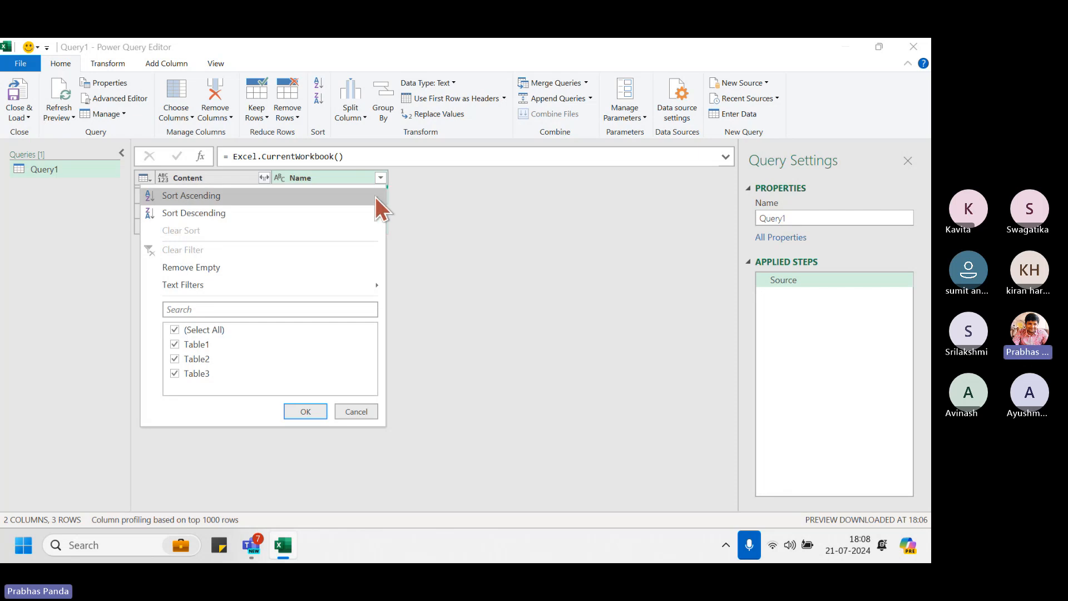
mouse_move(355, 289)
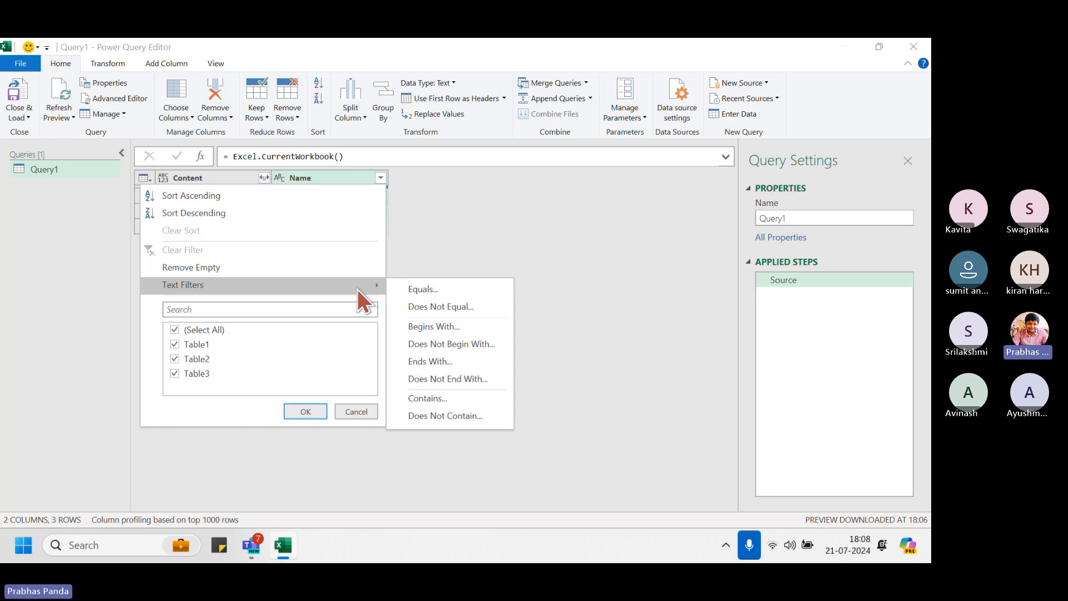
Add a Begins With filter on Name using the value 'Table'
left_click(449, 332)
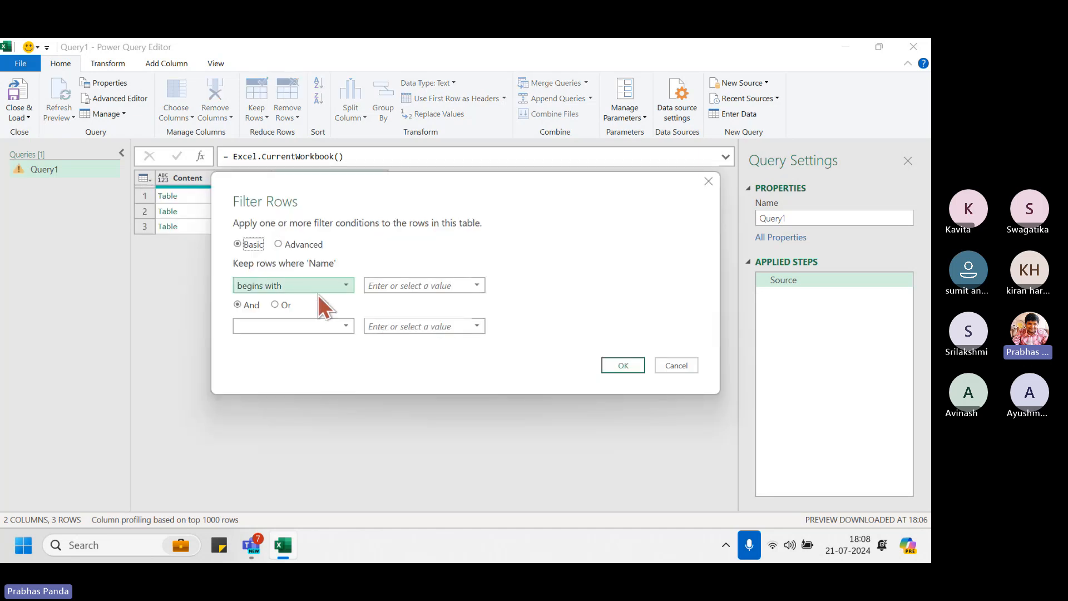
left_click(415, 286)
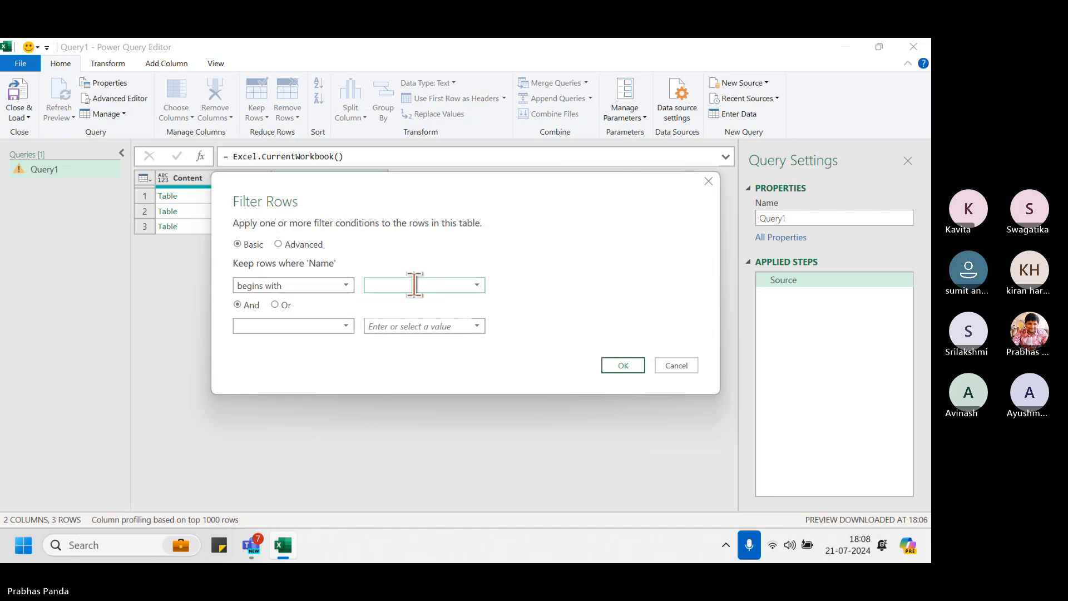
type("Table")
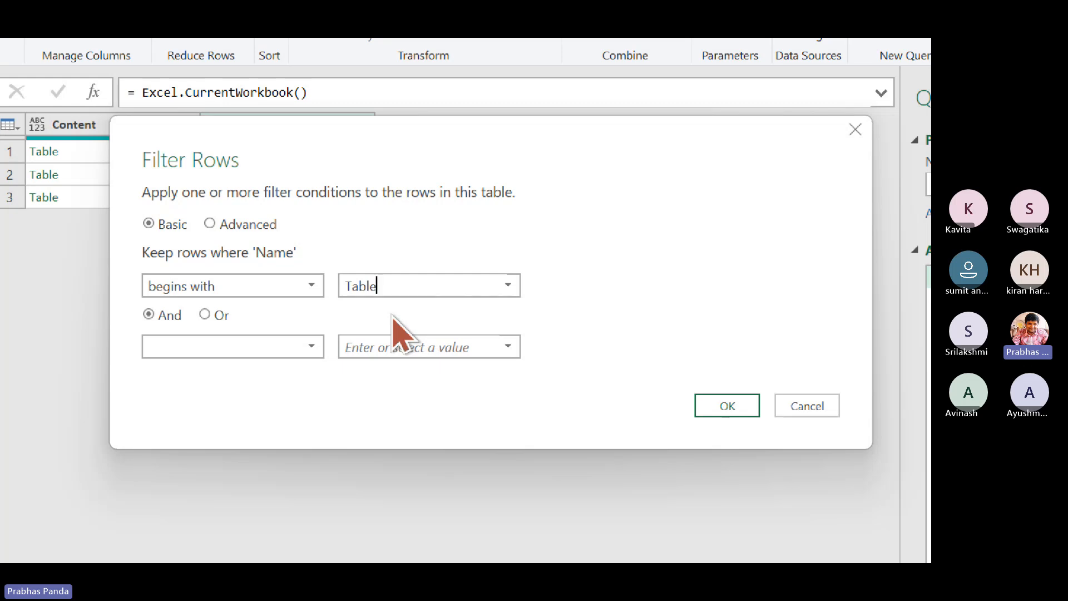
Apply the Begins With 'Table' filter and review the resulting Filtered Rows step
left_click(729, 406)
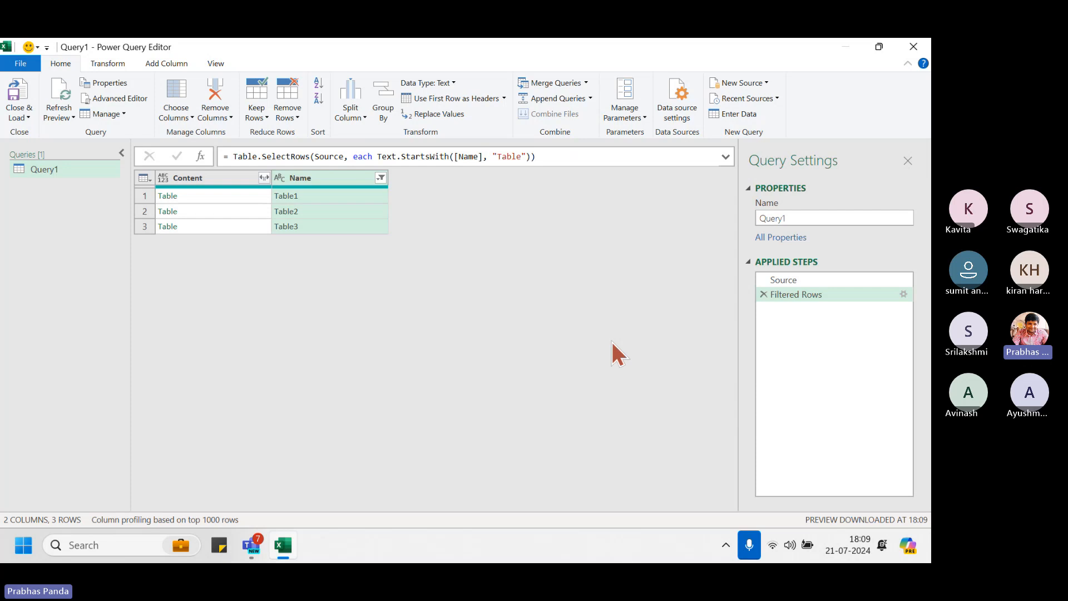
left_click(828, 295)
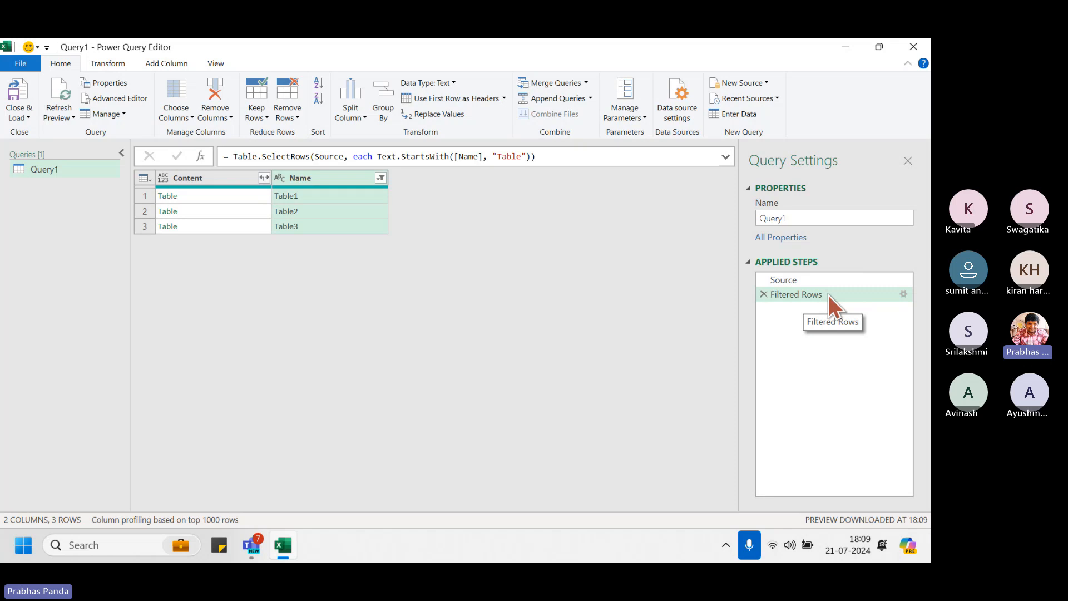
left_click(829, 295)
left_click(828, 294)
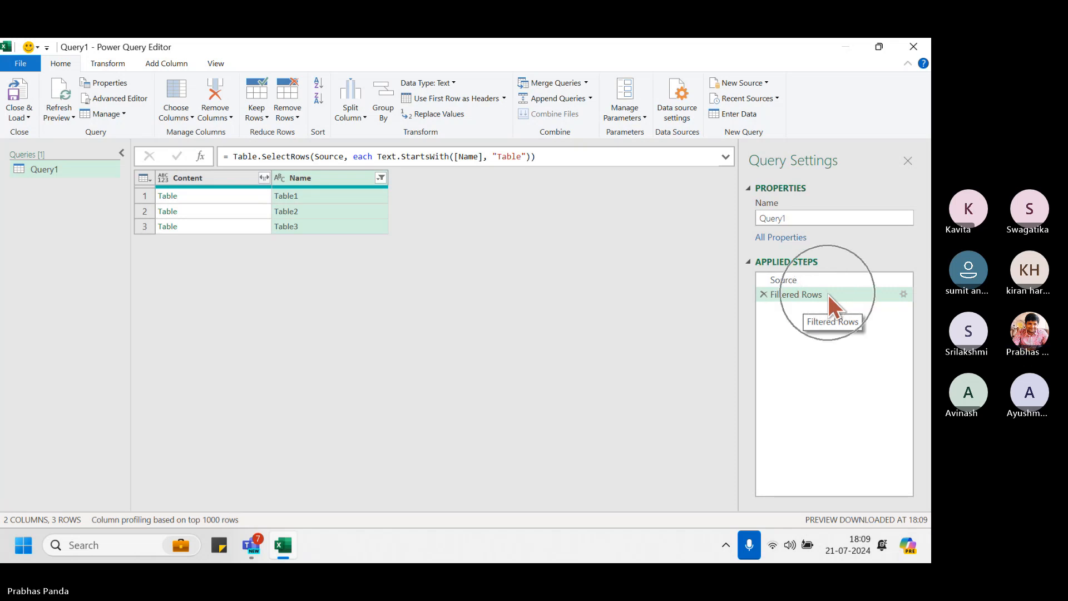
key("ctrl")
key("ctrl")
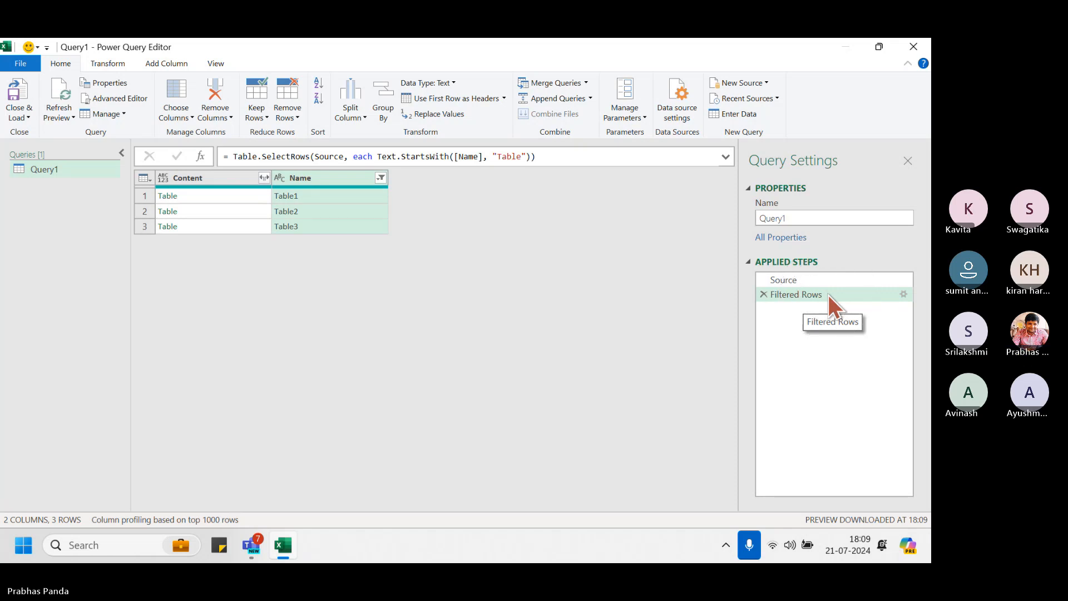
key("ctrl")
key("ctrl")
key("ctrl")
key("ctrl")
key("ctrl")
key("ctrl")
key("ctrl")
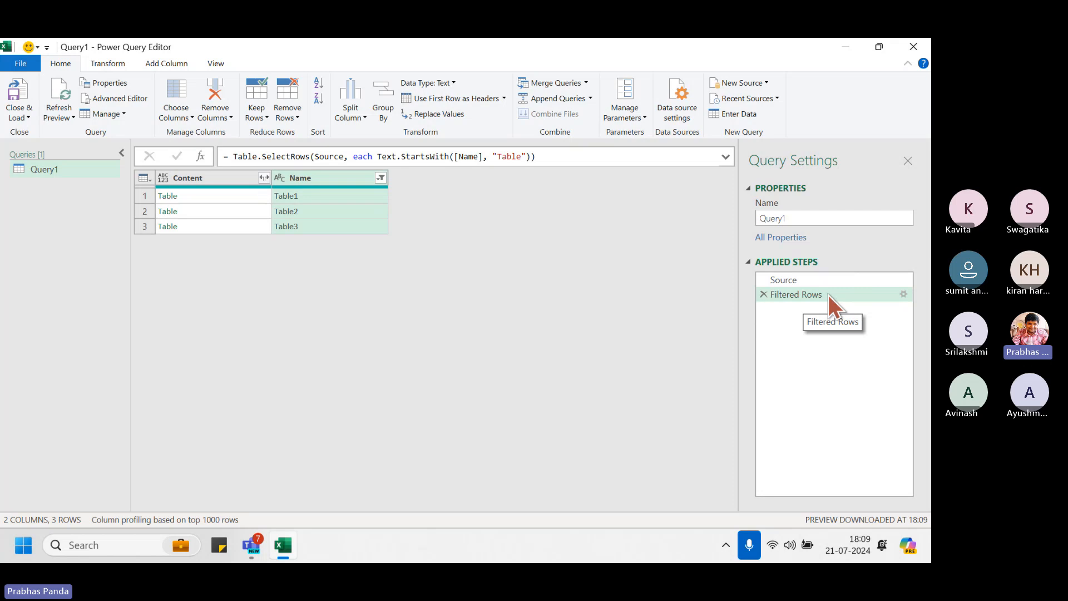
Expand the Content column into all its columns without the original-name prefix
left_click(263, 178)
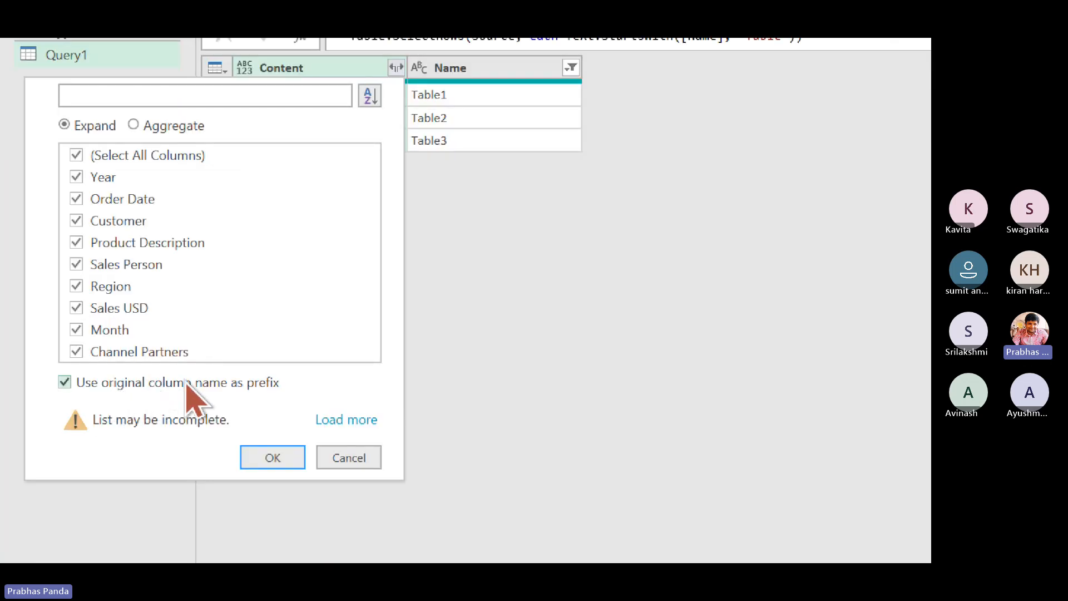
left_click(66, 383)
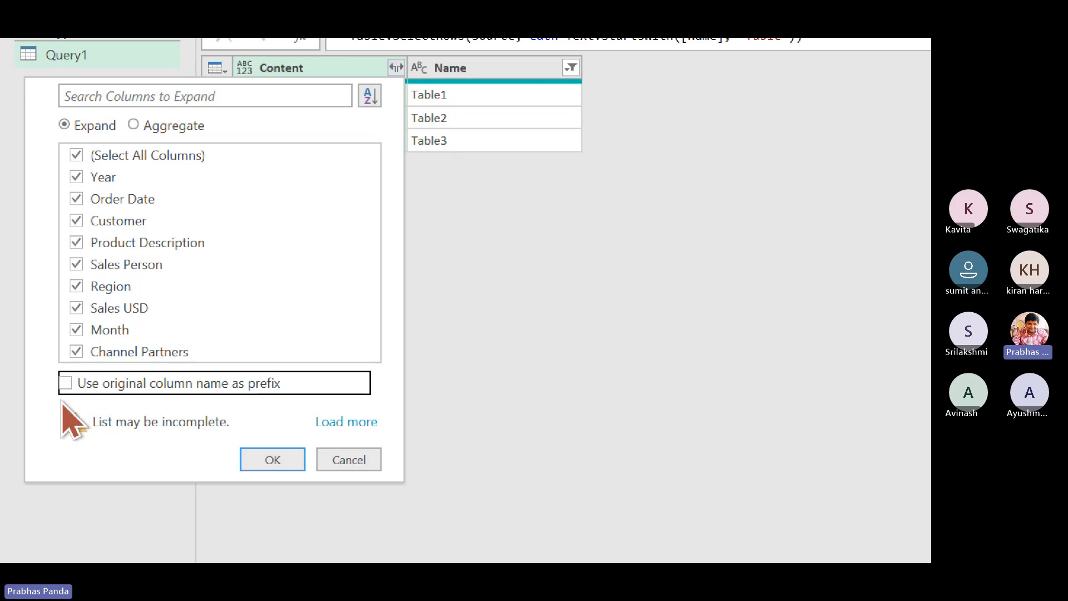
left_click(280, 459)
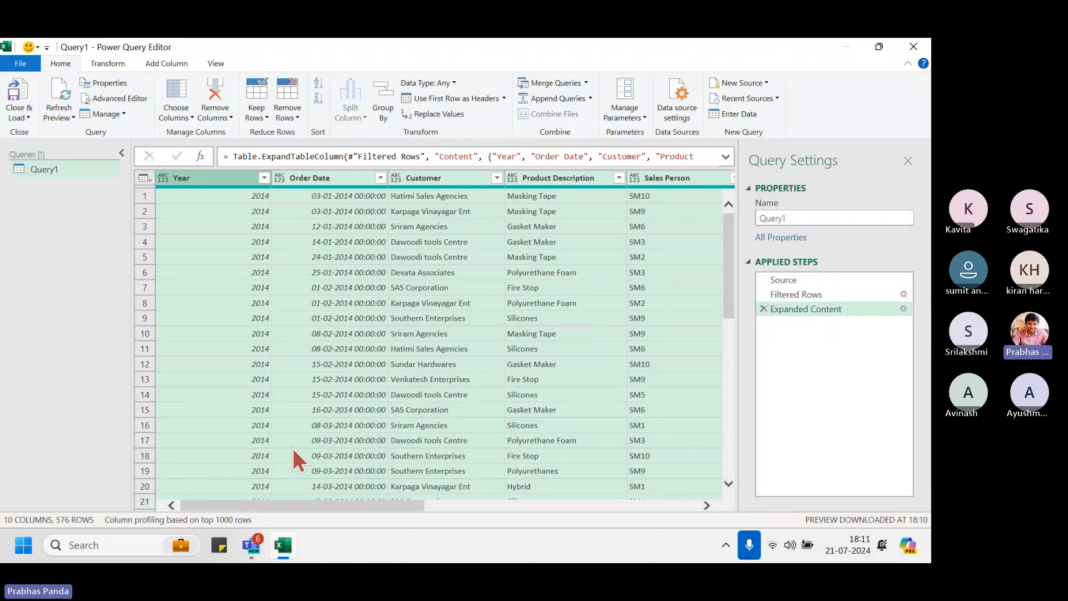
left_click(263, 178)
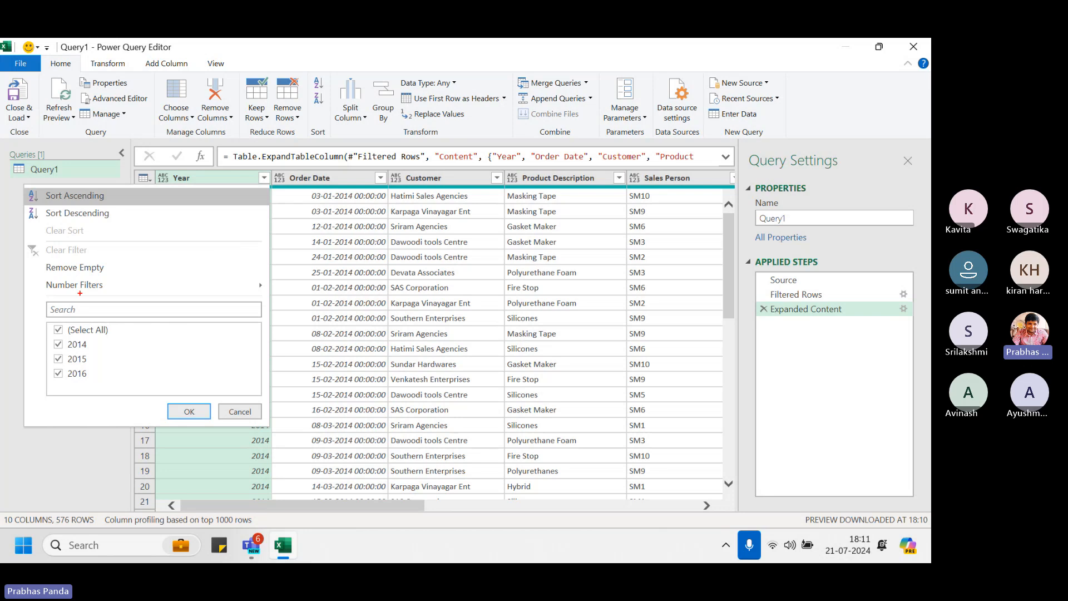
left_click_drag(39, 300, 123, 397)
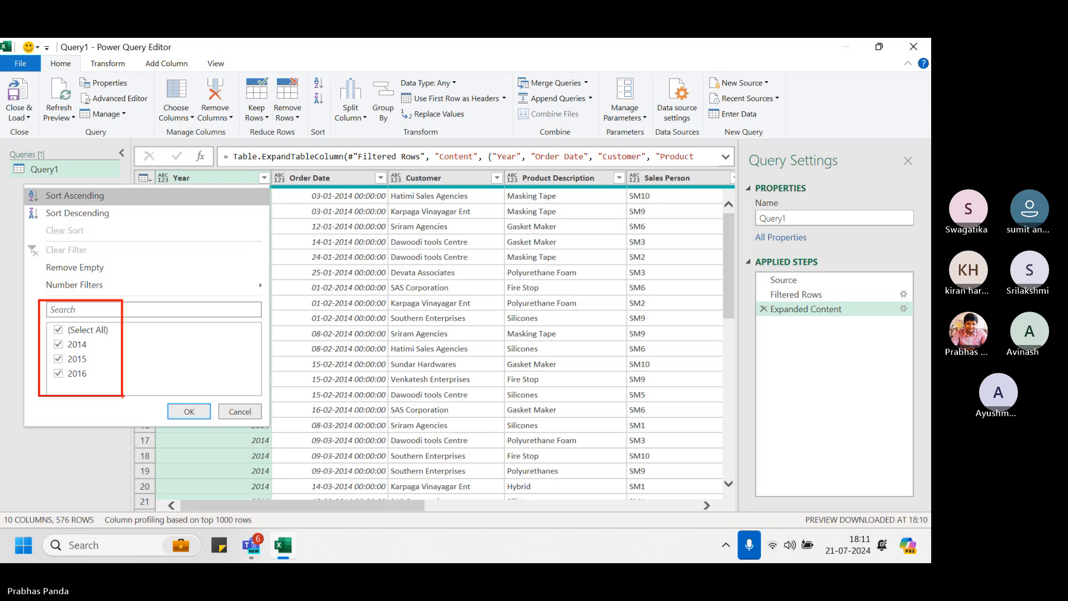
key("Escape")
key("Escape")
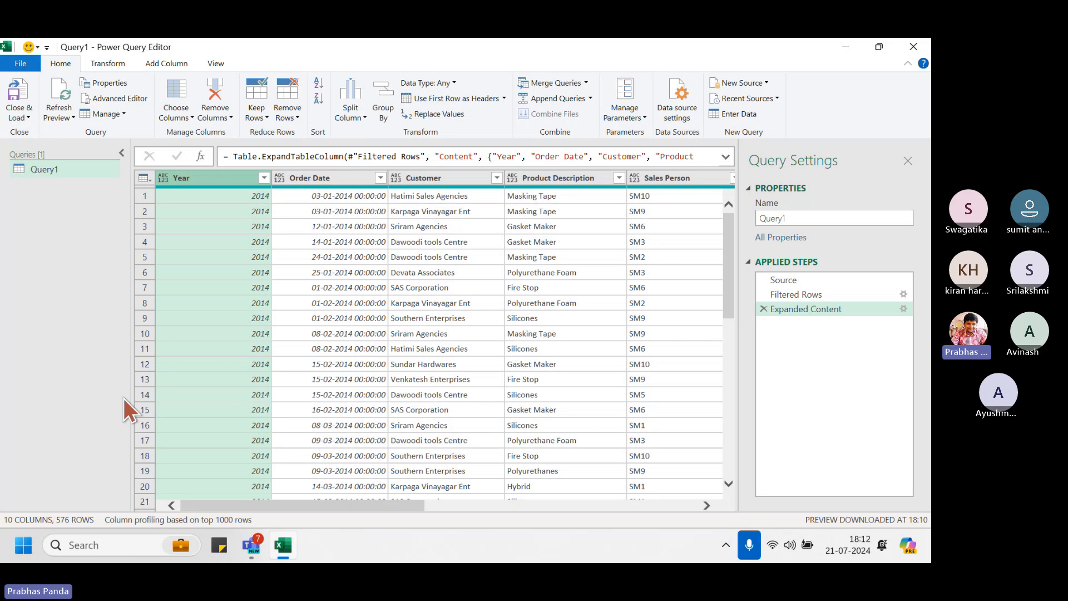
Close & Load Query1 into a new worksheet and check the loaded years in the Year filter
left_click(25, 115)
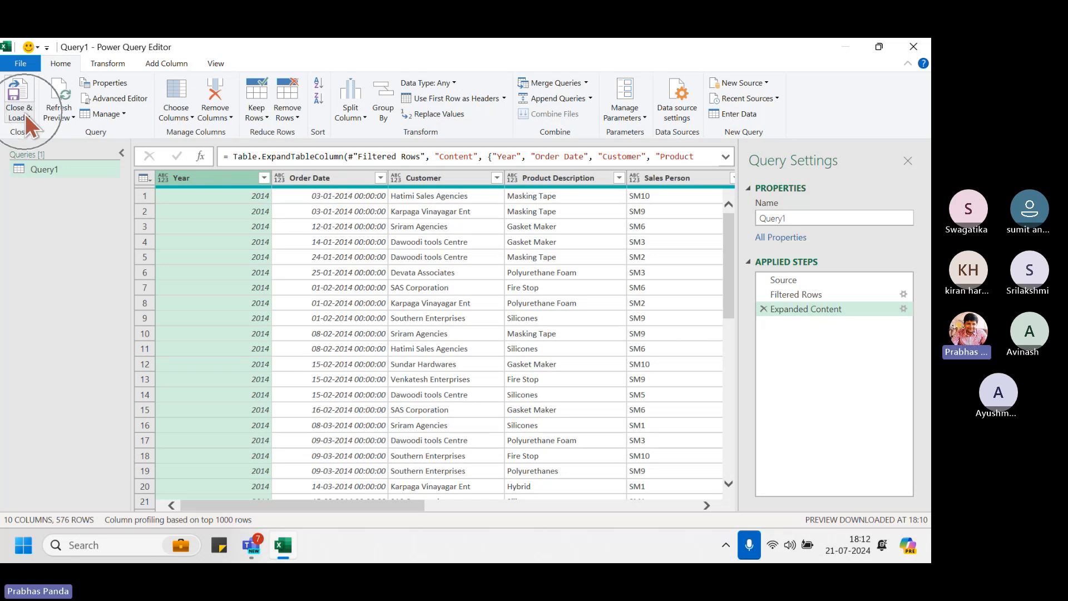
left_click(25, 115)
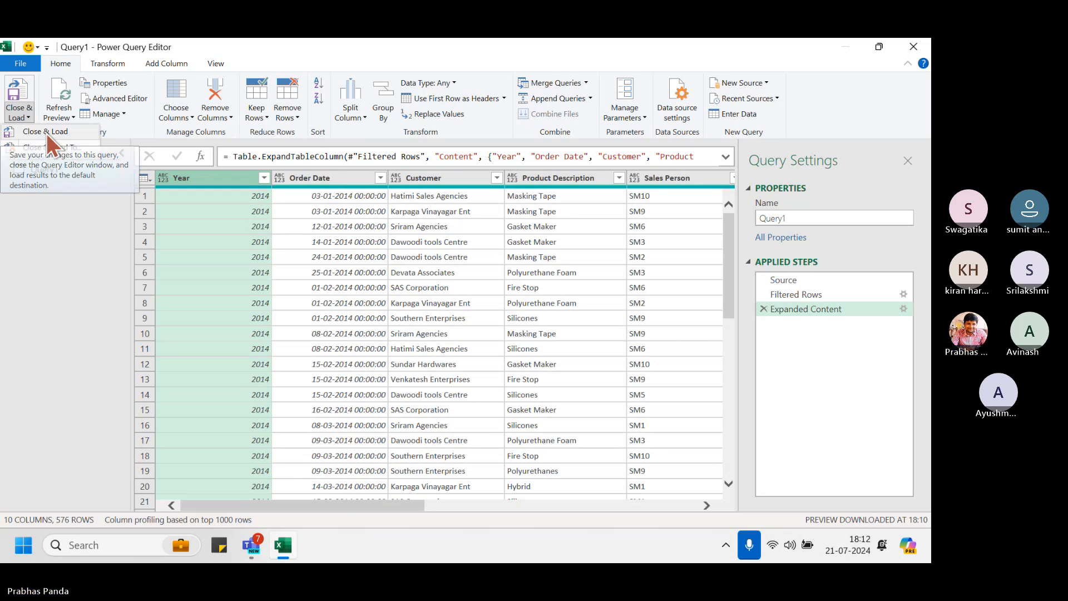
left_click(46, 133)
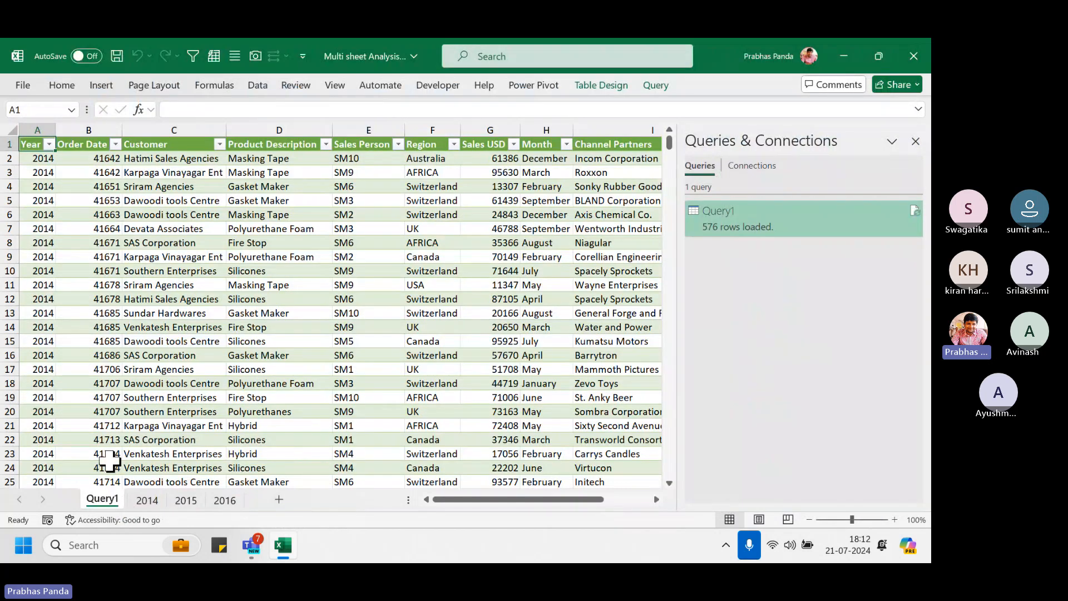
mouse_move(750, 232)
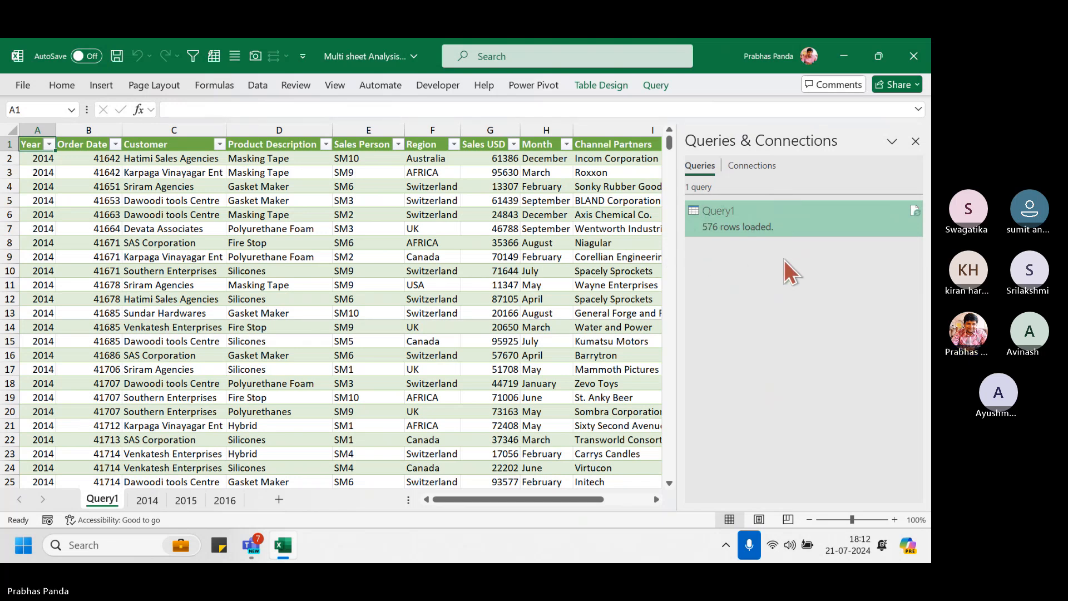
left_click(49, 144)
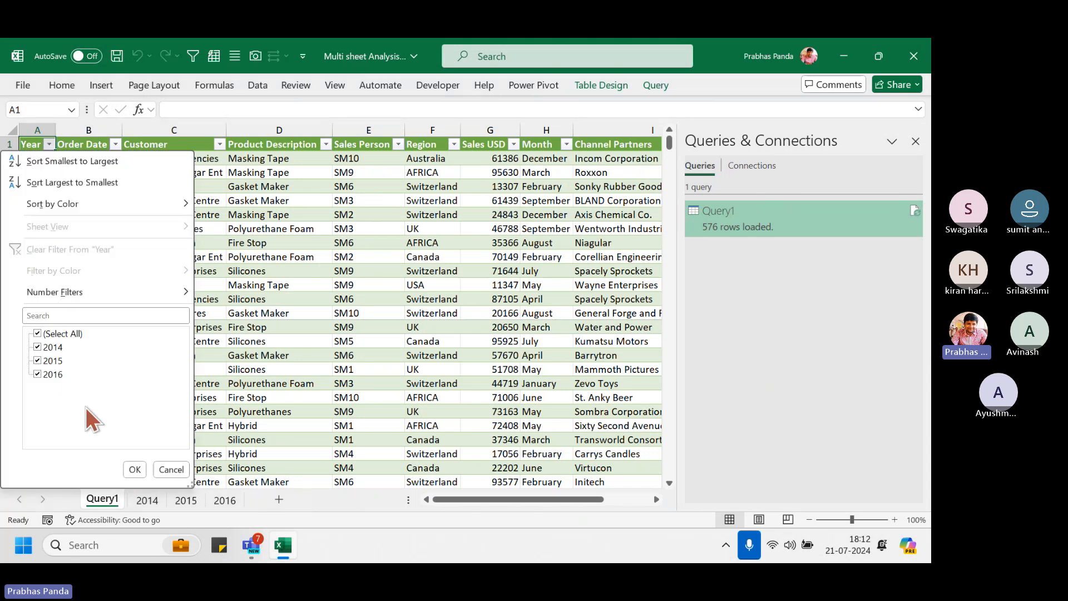
left_click(171, 469)
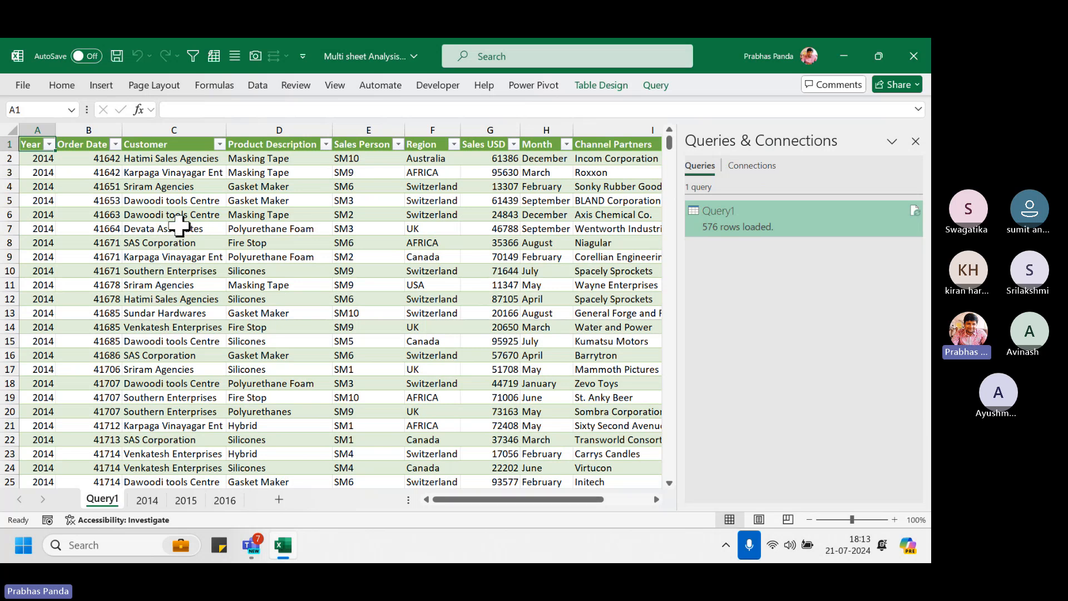
left_click(139, 255)
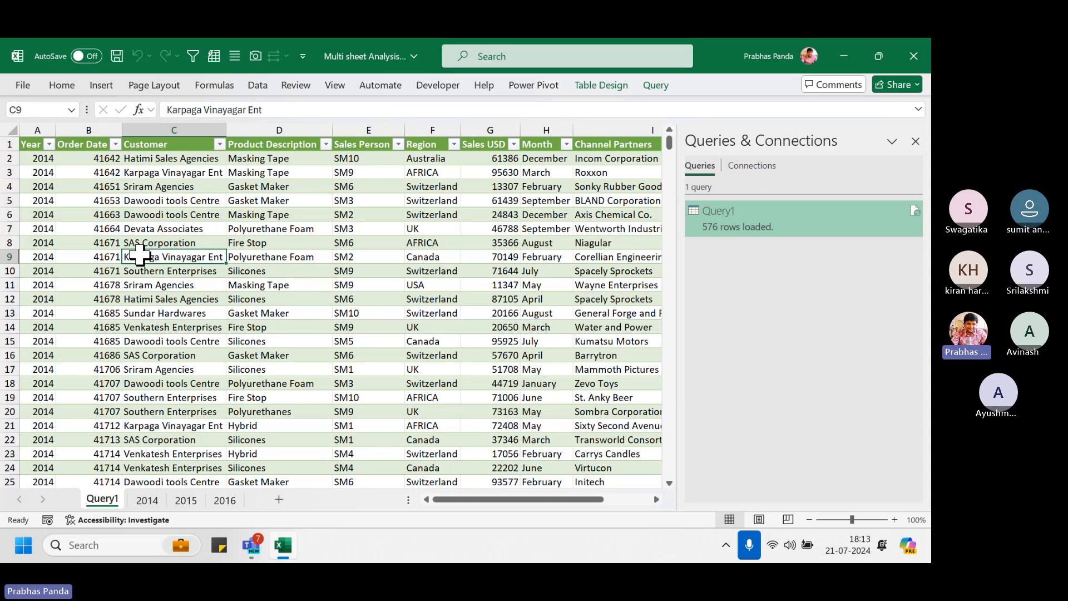
Insert a PivotTable on a new sheet with Year in rows and summed Sales USD
left_click(98, 86)
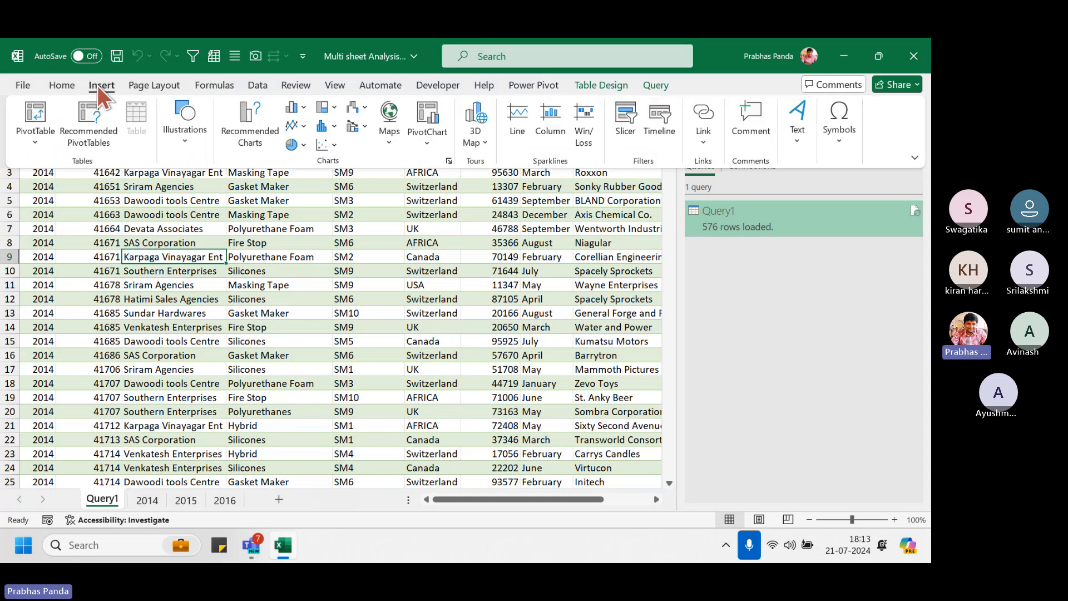
left_click(40, 112)
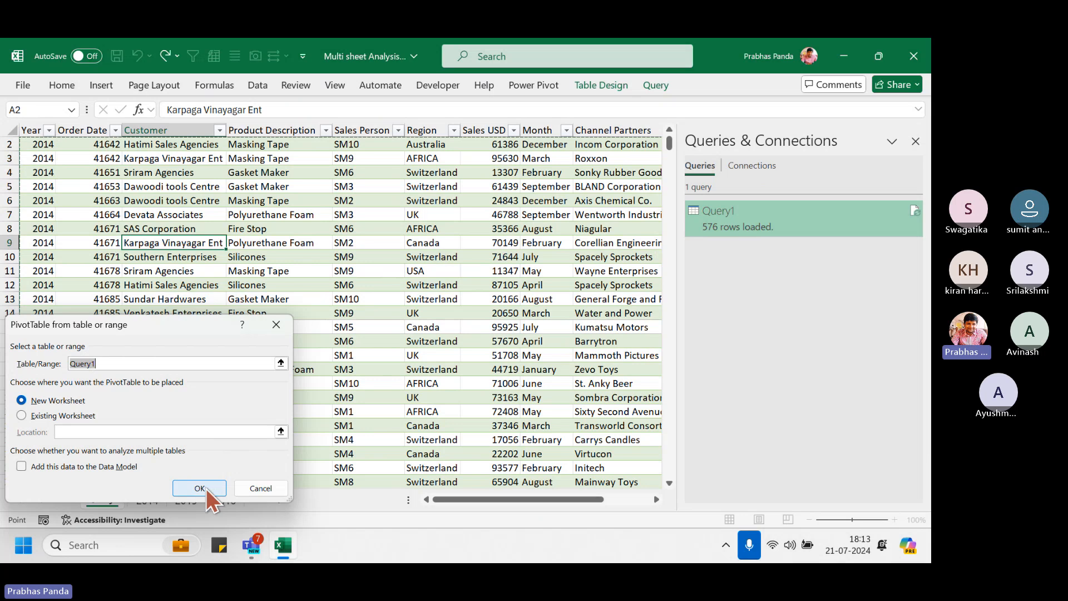
left_click(206, 488)
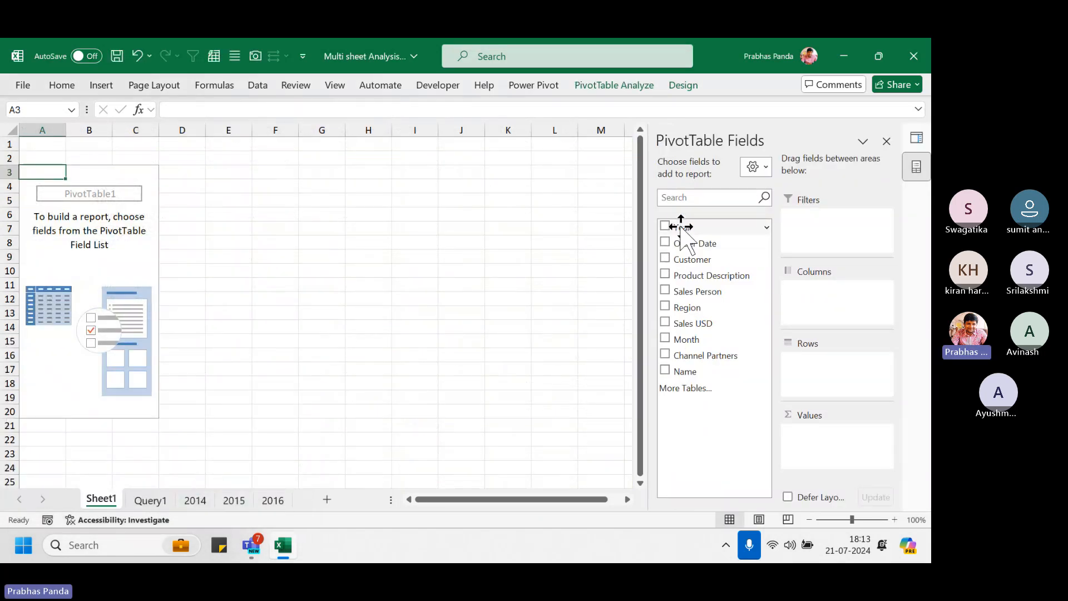
left_click_drag(680, 225, 837, 381)
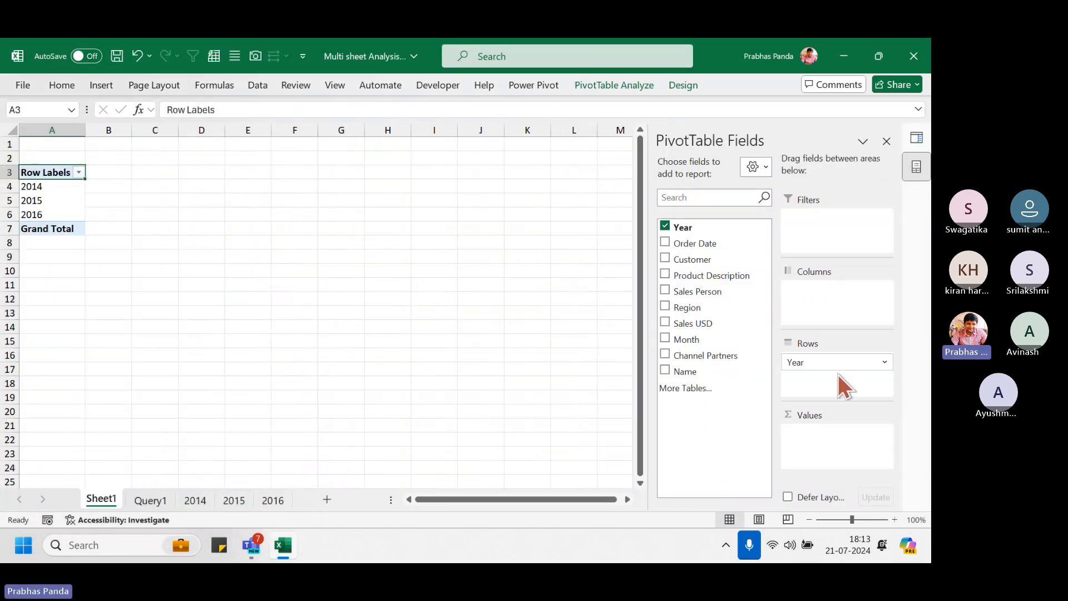
left_click_drag(692, 323, 835, 448)
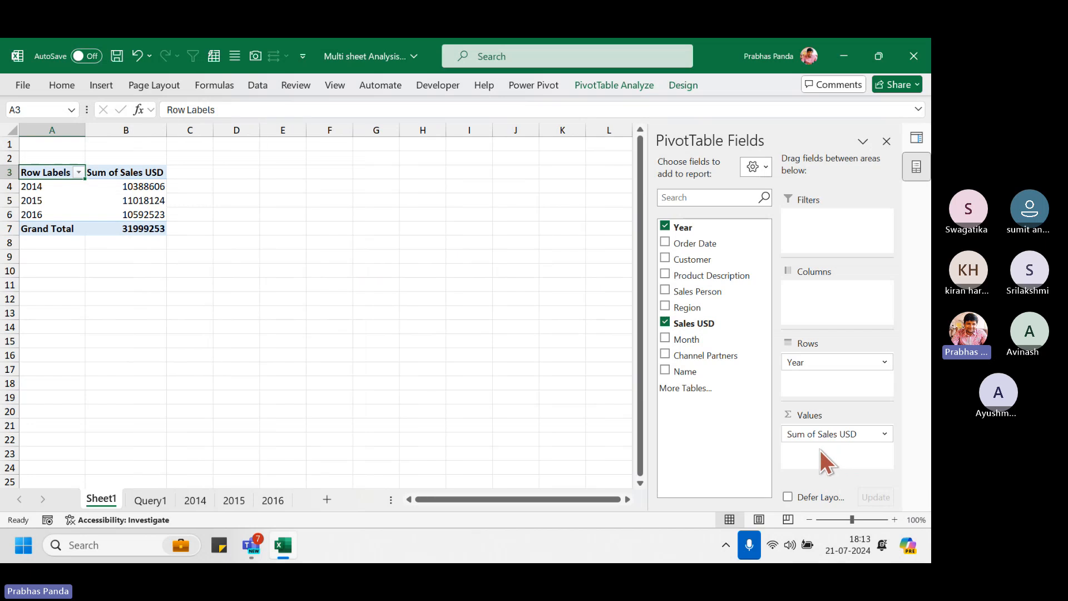
scroll(200, 318, "up", 4)
scroll(200, 317, "up", 3)
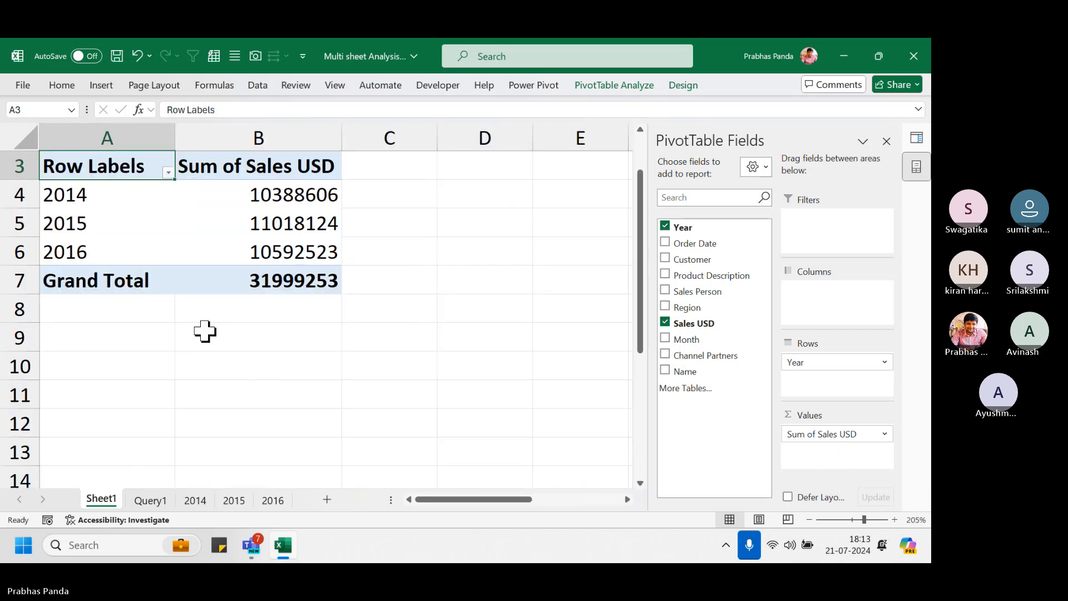
Admit the waiting participant in the Teams meeting and return to Excel
left_click(251, 545)
left_click(113, 459)
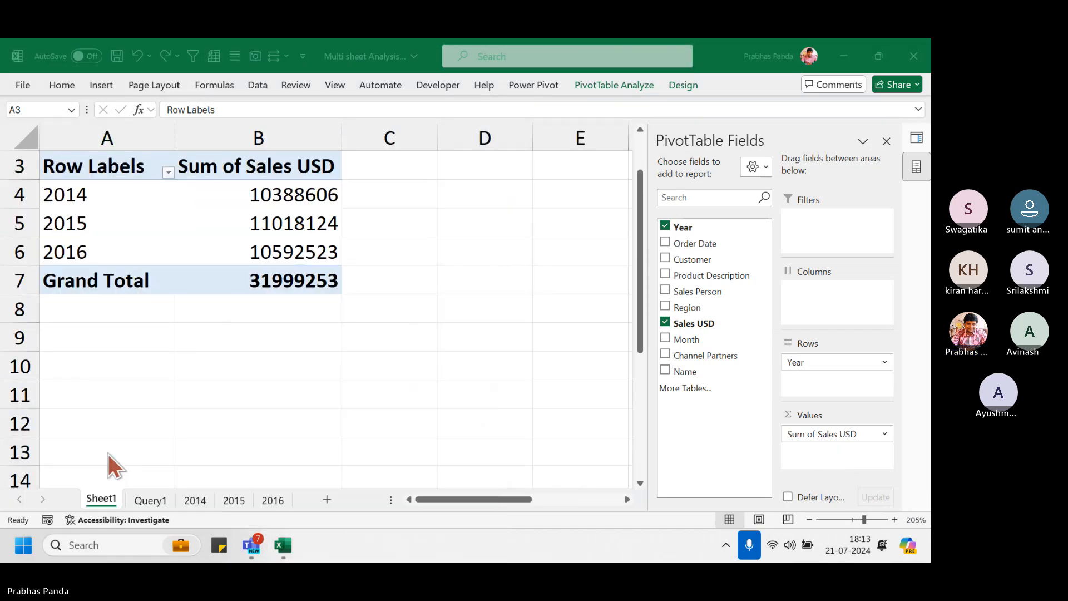
left_click(428, 205)
key("alt+Tab")
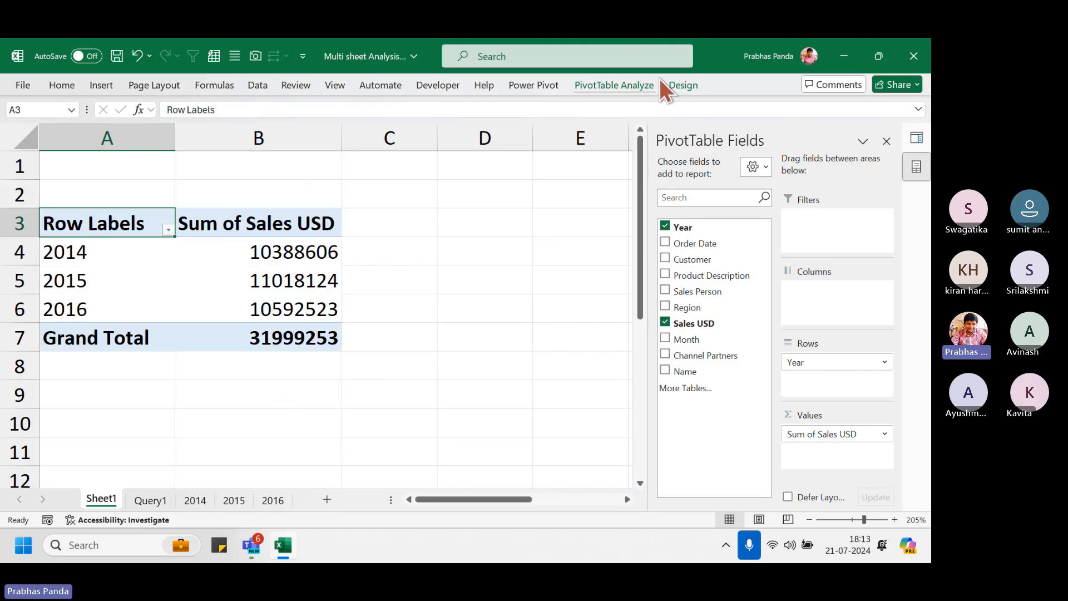
Apply the orange Medium PivotTable style and switch the report layout to tabular form
left_click(685, 83)
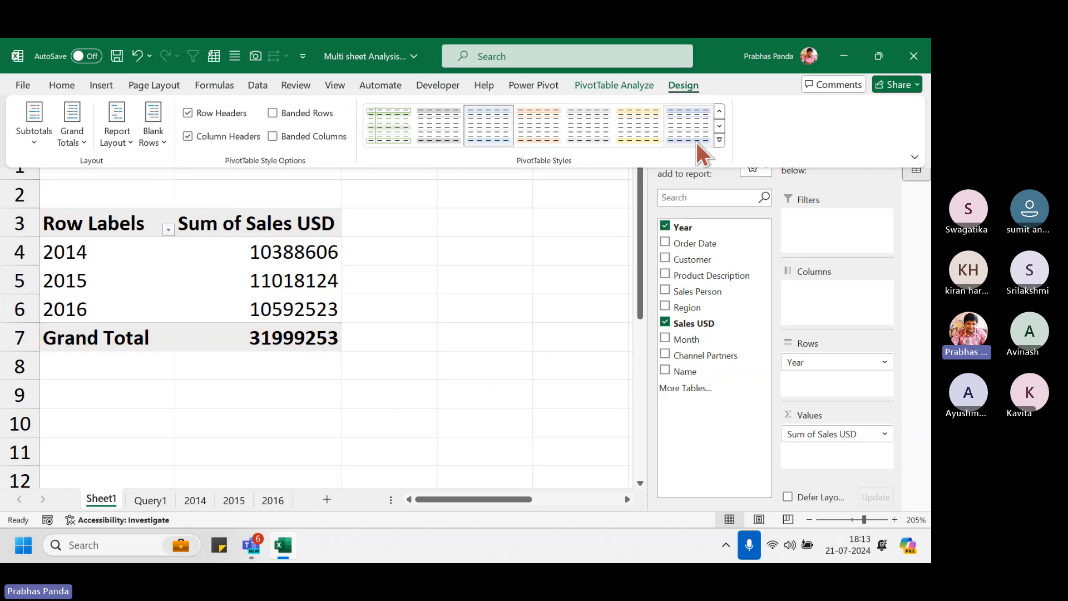
left_click(719, 140)
left_click(489, 372)
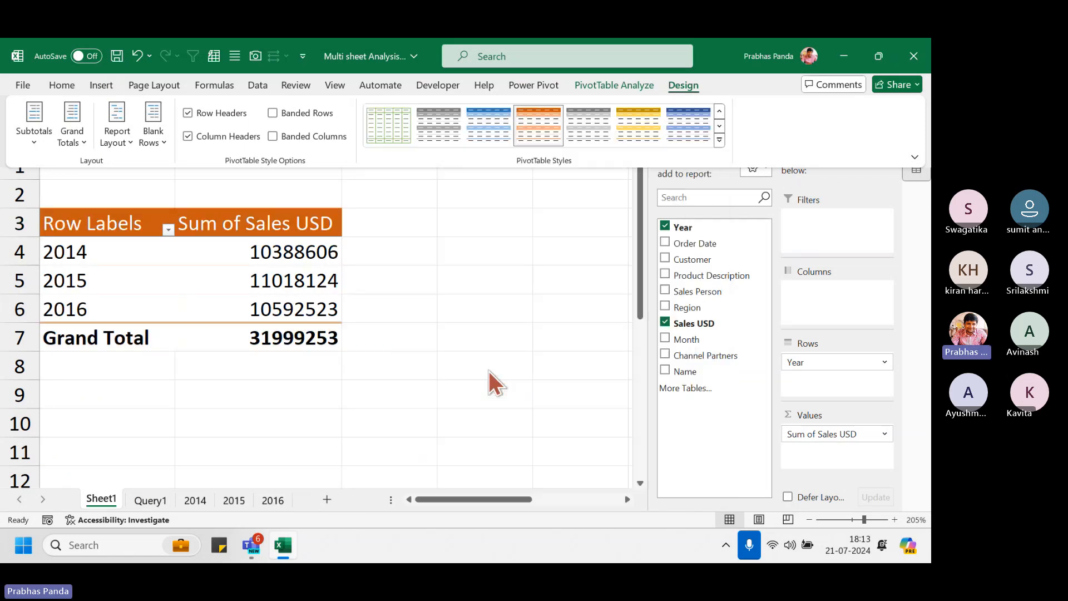
left_click(103, 144)
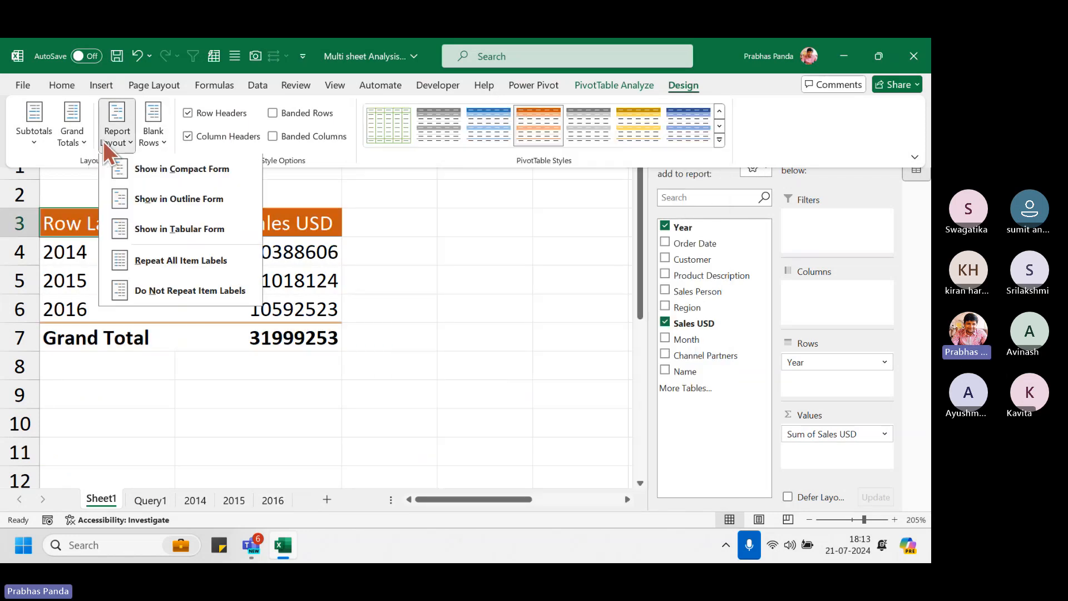
left_click(201, 231)
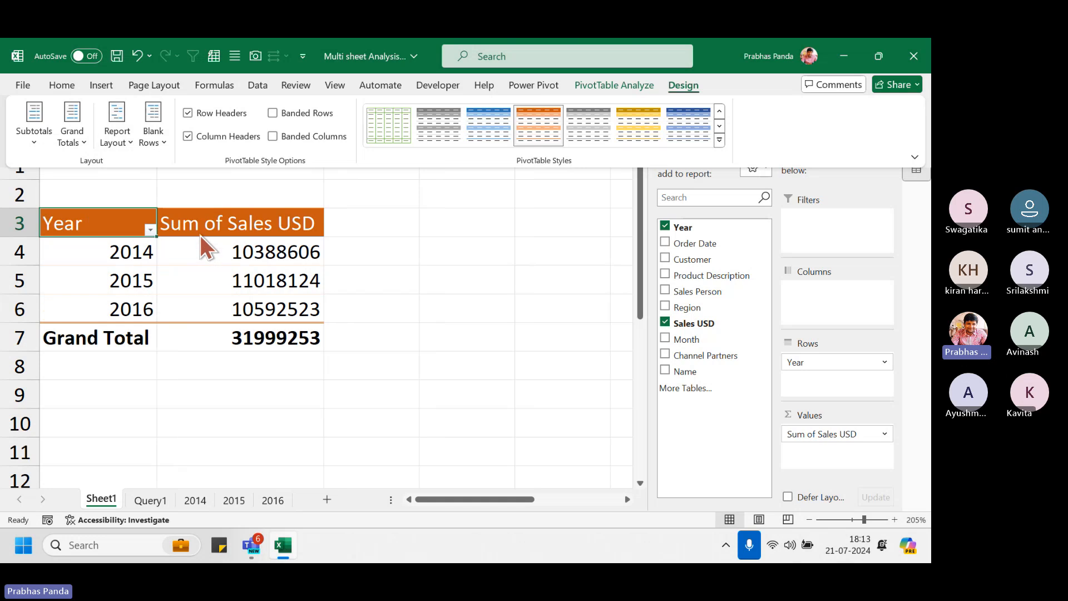
left_click(95, 221)
Centre the pivot table's contents from the Year header down through the values
left_click(124, 228)
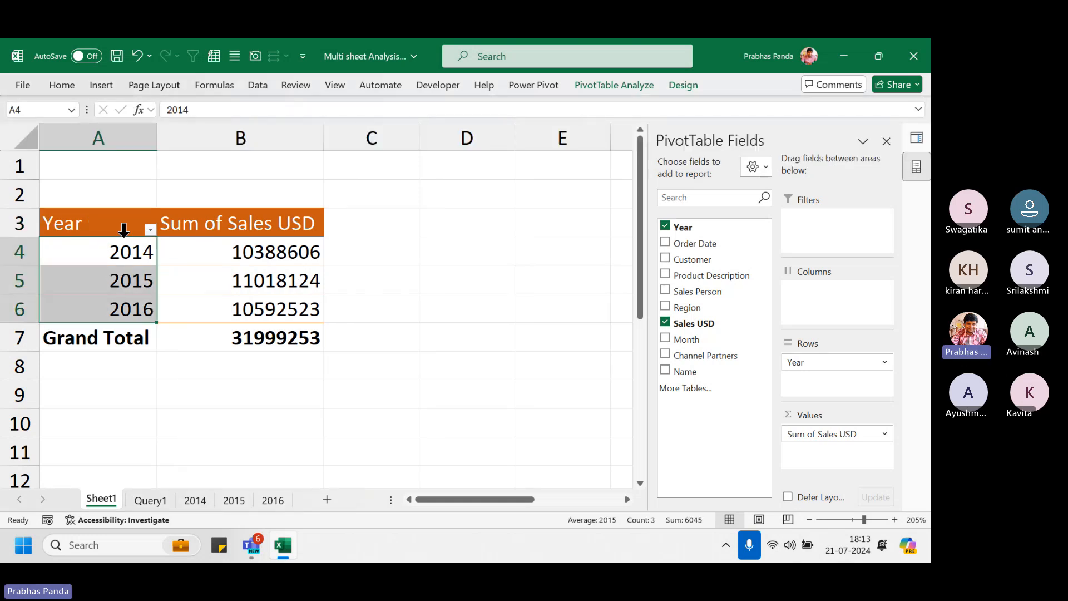
left_click_drag(105, 222, 279, 337)
key("alt+h")
key("a")
key("c")
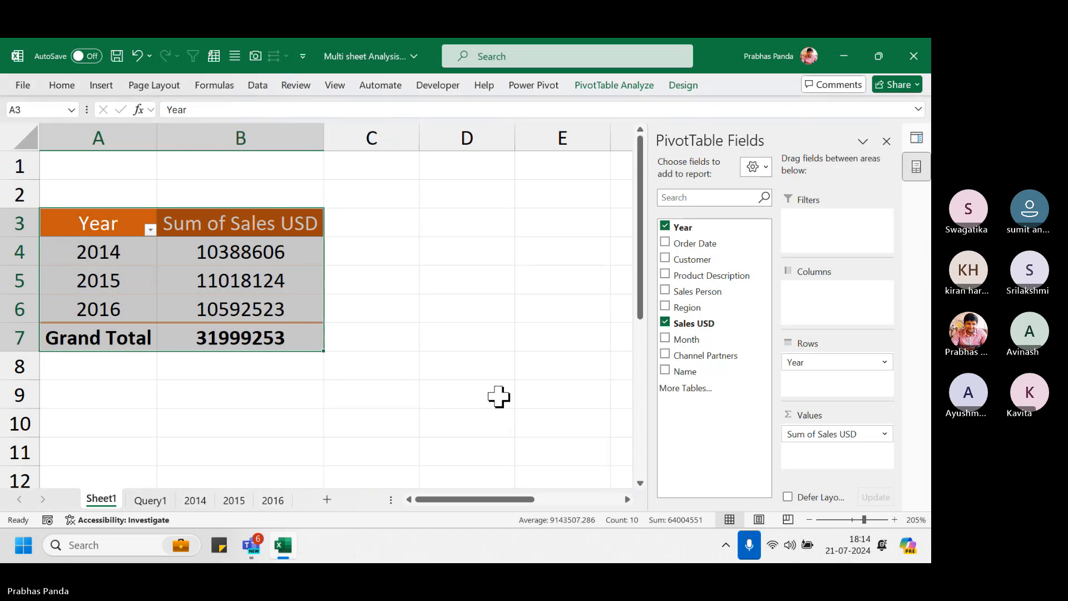
left_click(264, 314)
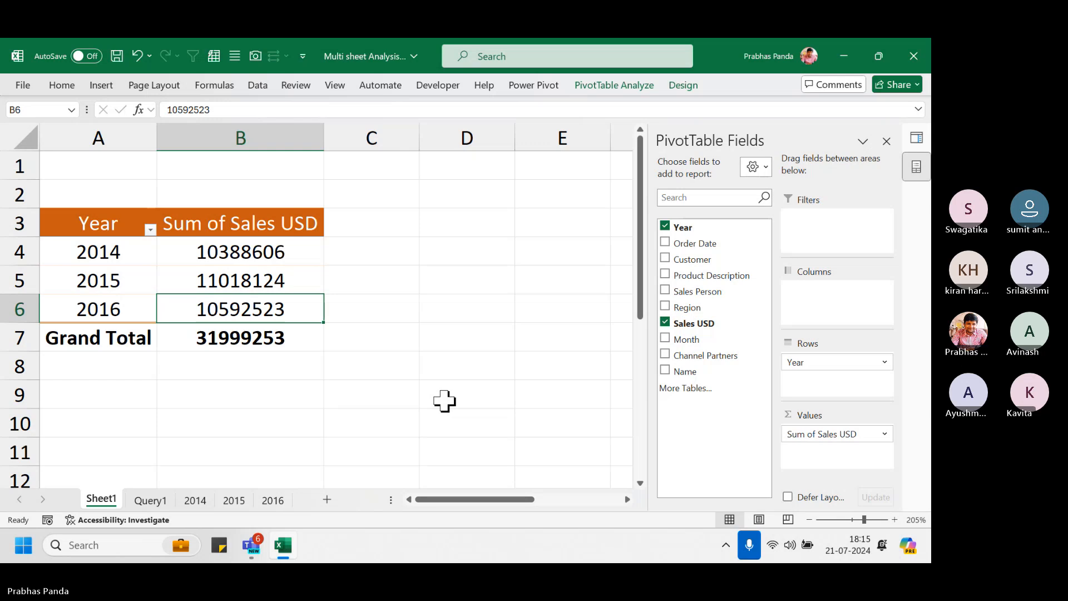
Add a sheet named 2017, move it after the 2016 tab, and close the Queries & Connections pane
left_click(327, 498)
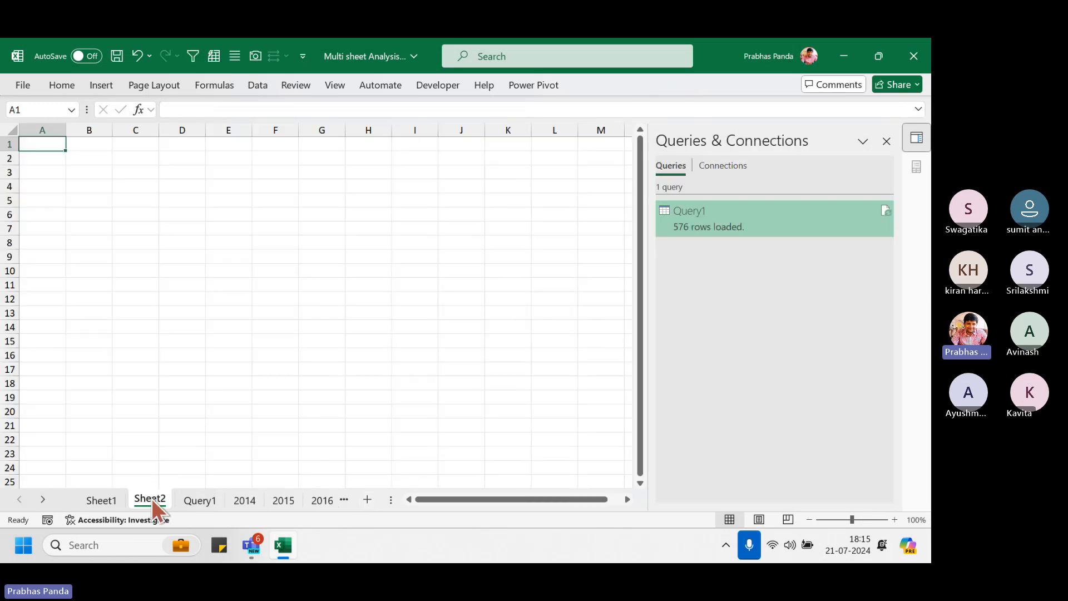
double_click(151, 499)
type("201")
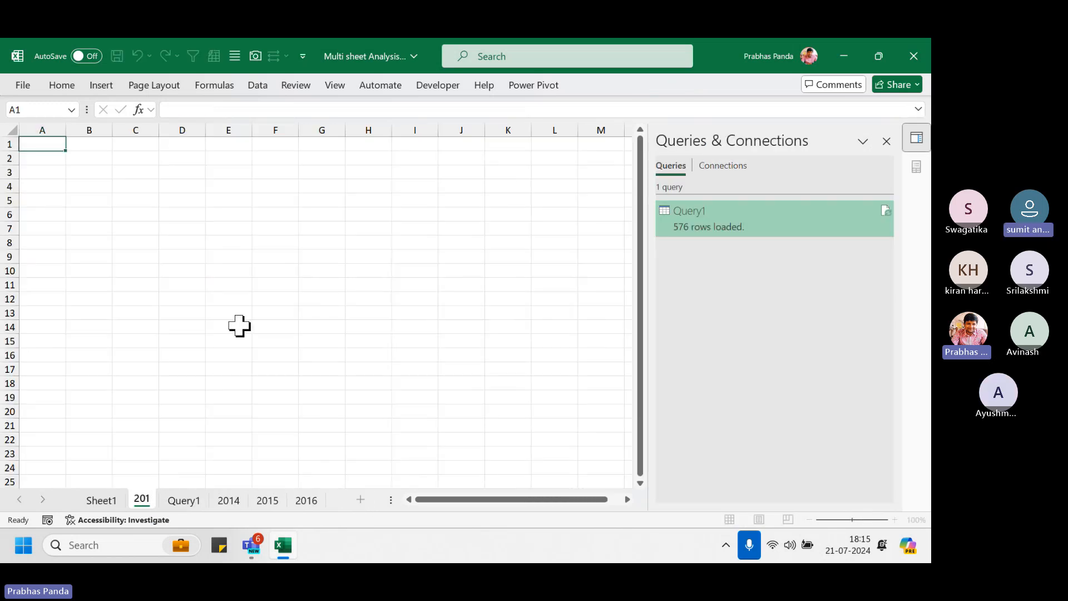
type("7")
key("Return")
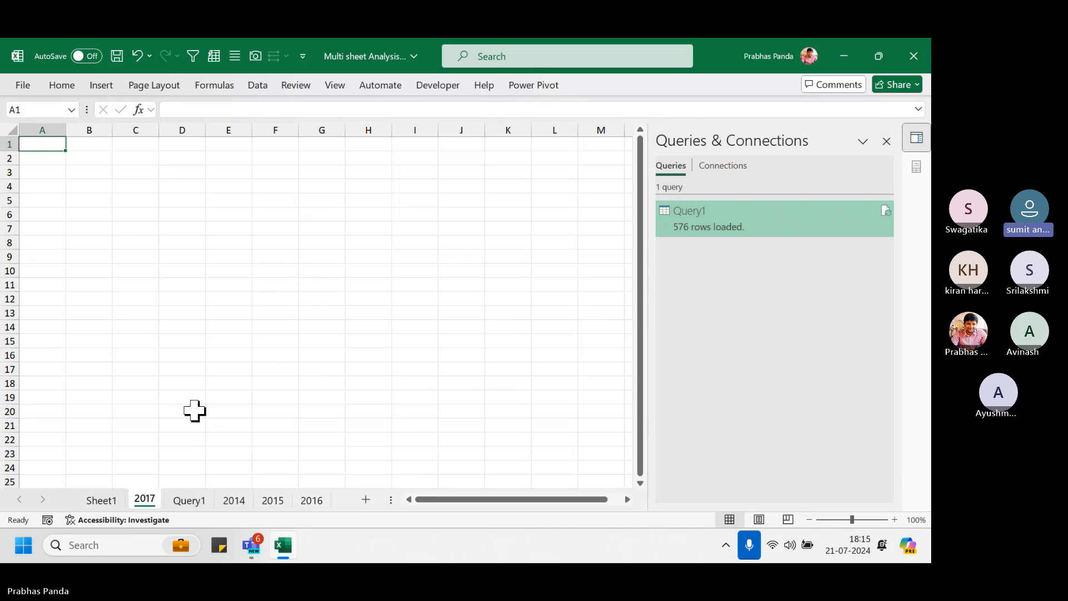
left_click_drag(147, 502, 340, 499)
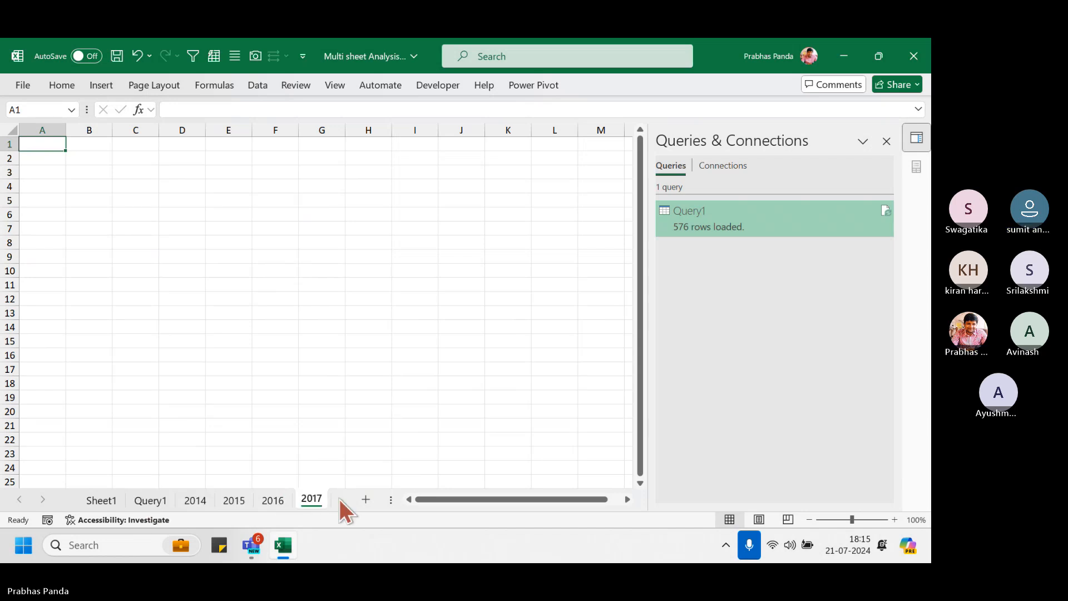
left_click(365, 369)
left_click(887, 142)
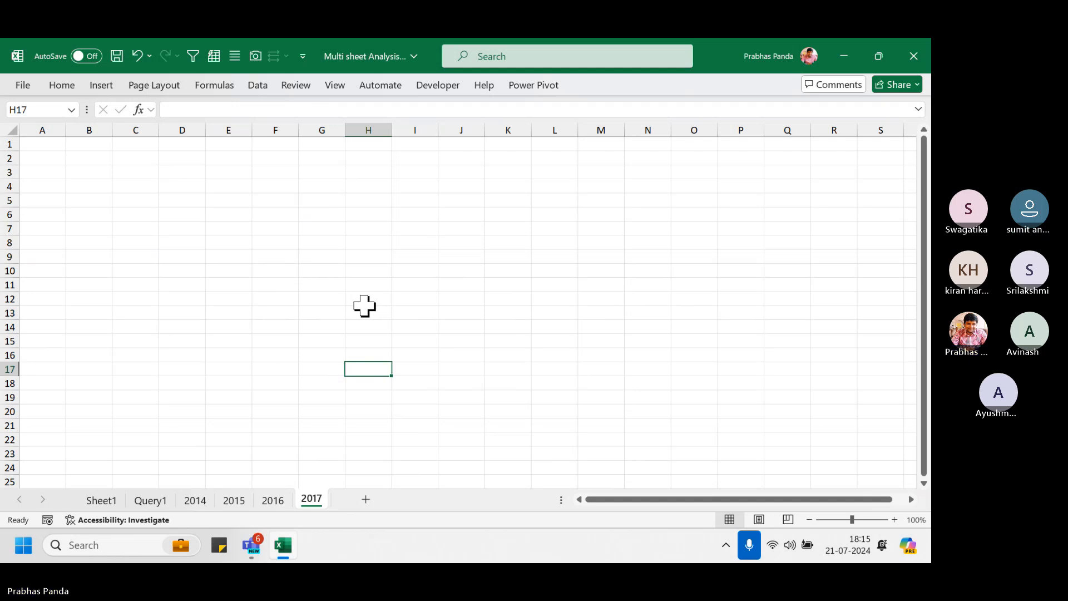
Select and copy the entire 2016 sales table
left_click(285, 498)
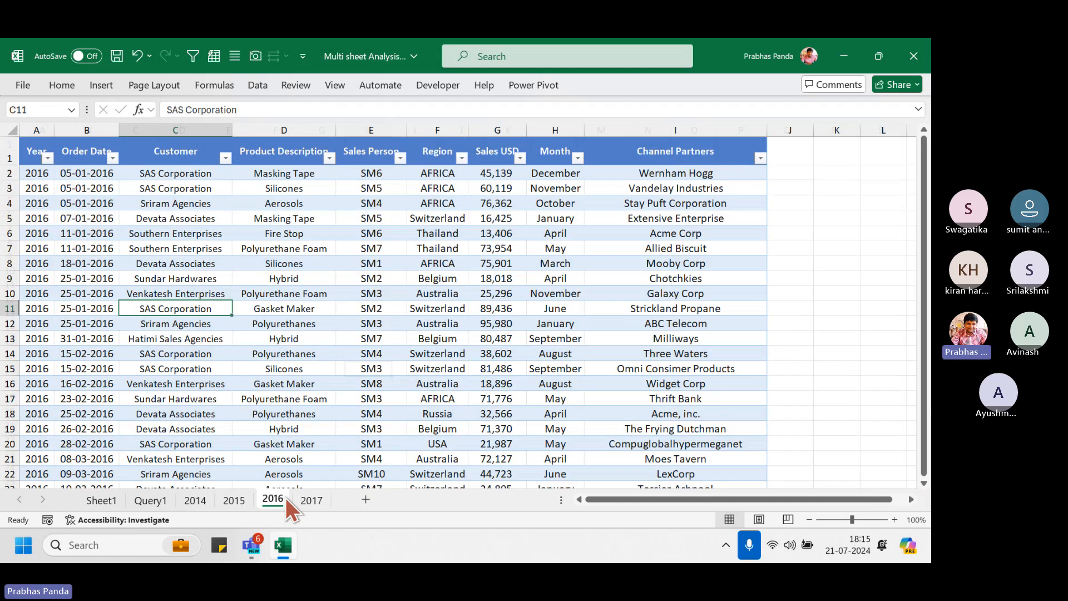
left_click(79, 147)
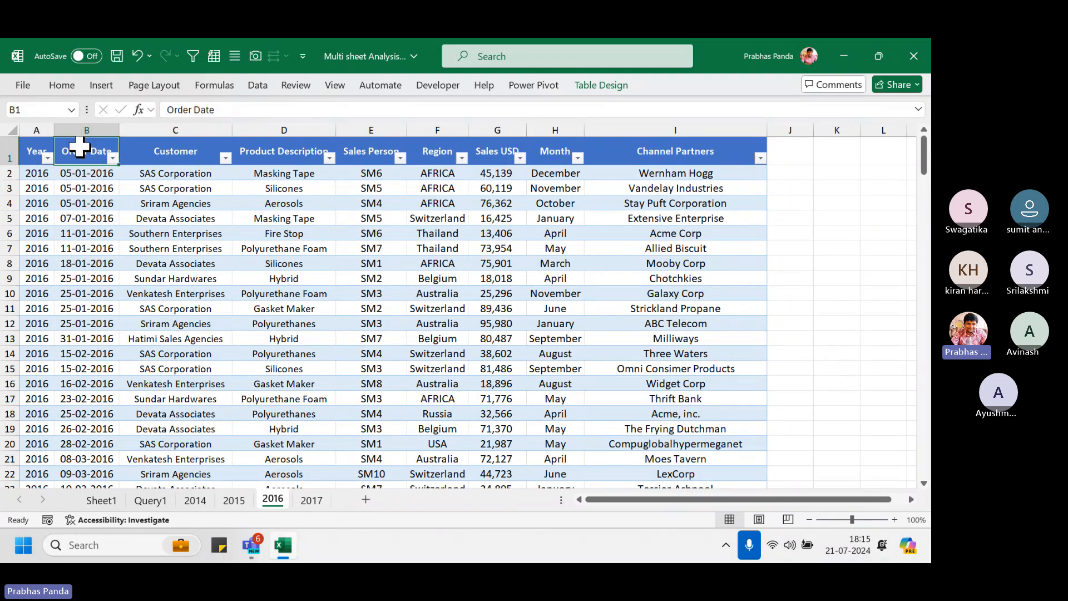
left_click(78, 147)
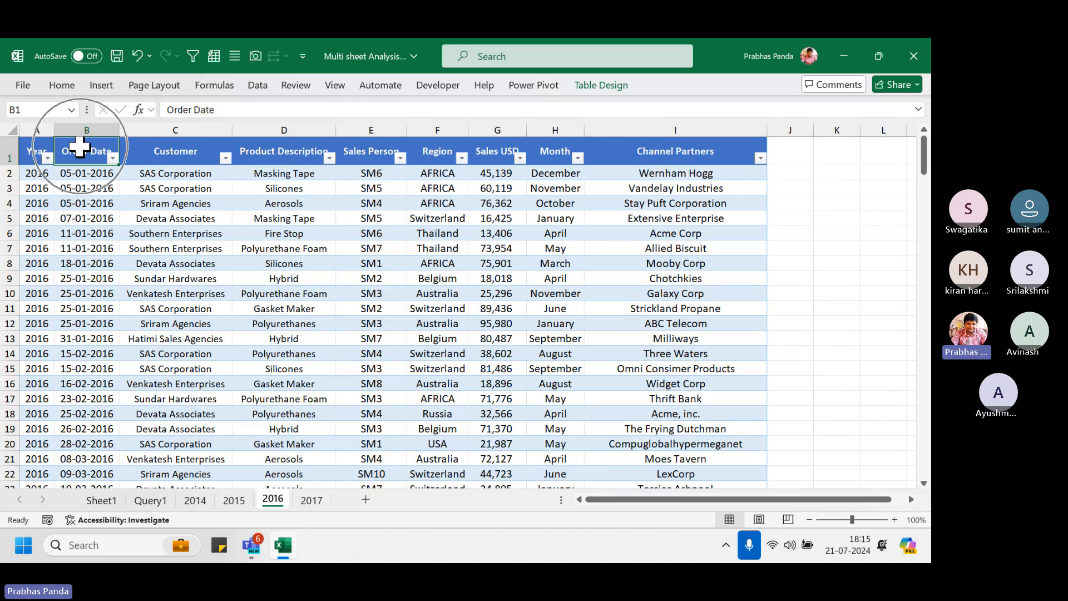
key("ctrl+a")
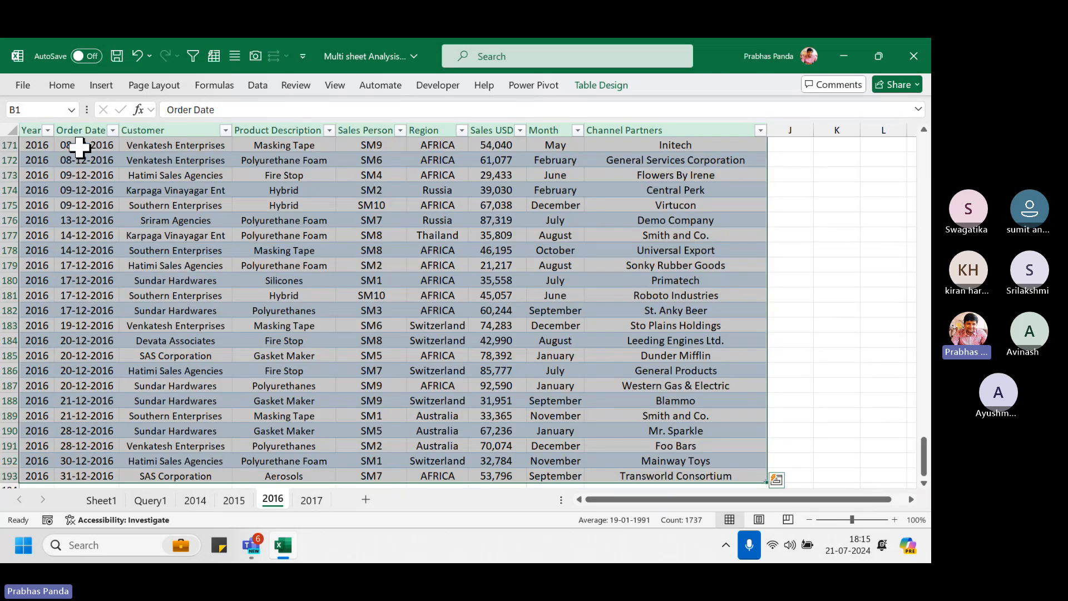
key("ctrl+Home")
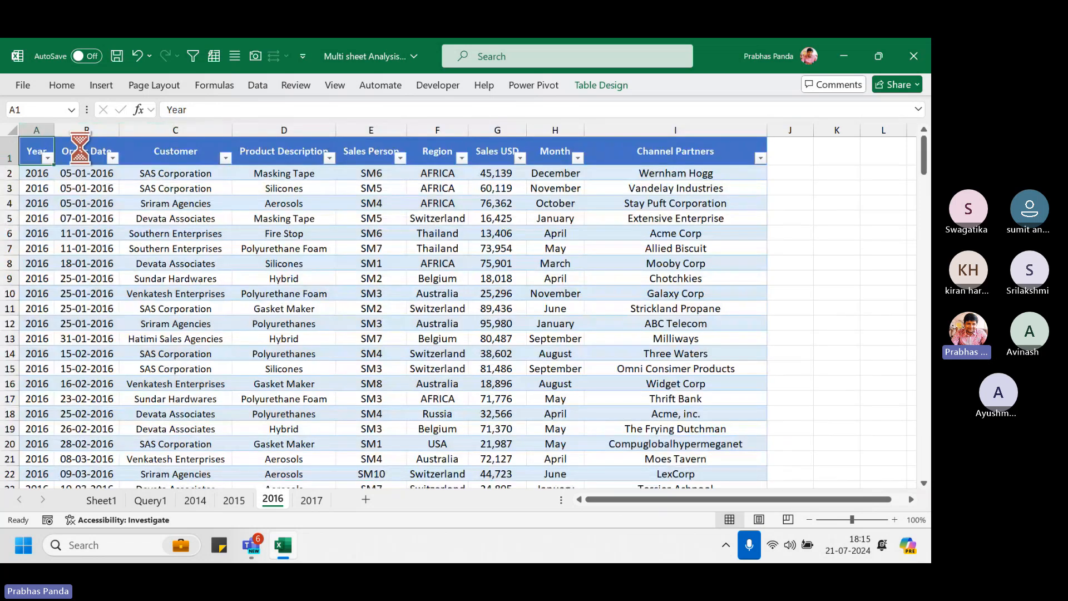
key("ctrl+shift+End")
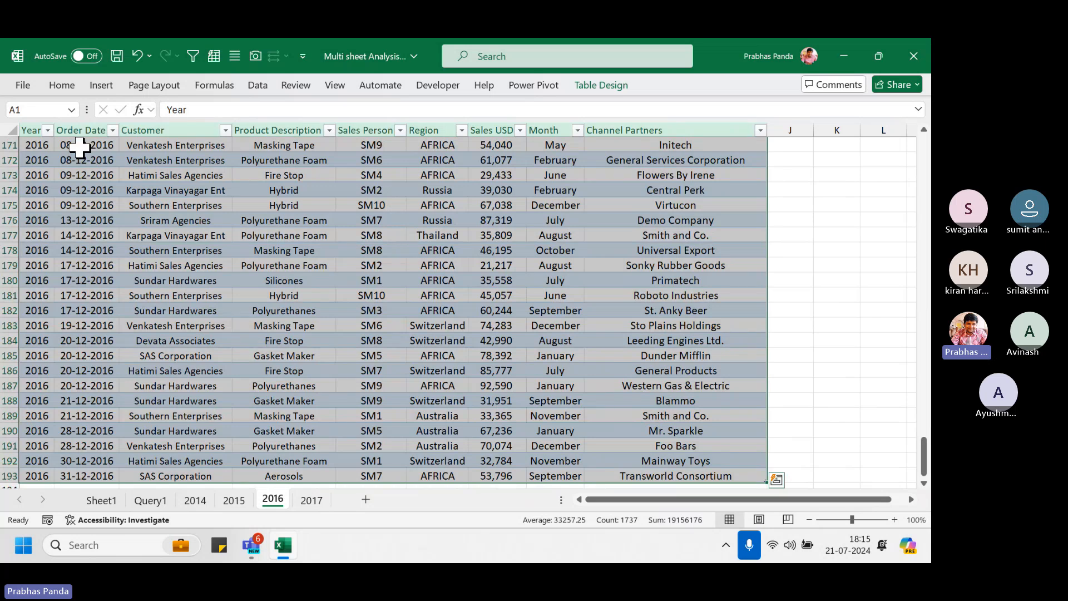
key("ctrl+c")
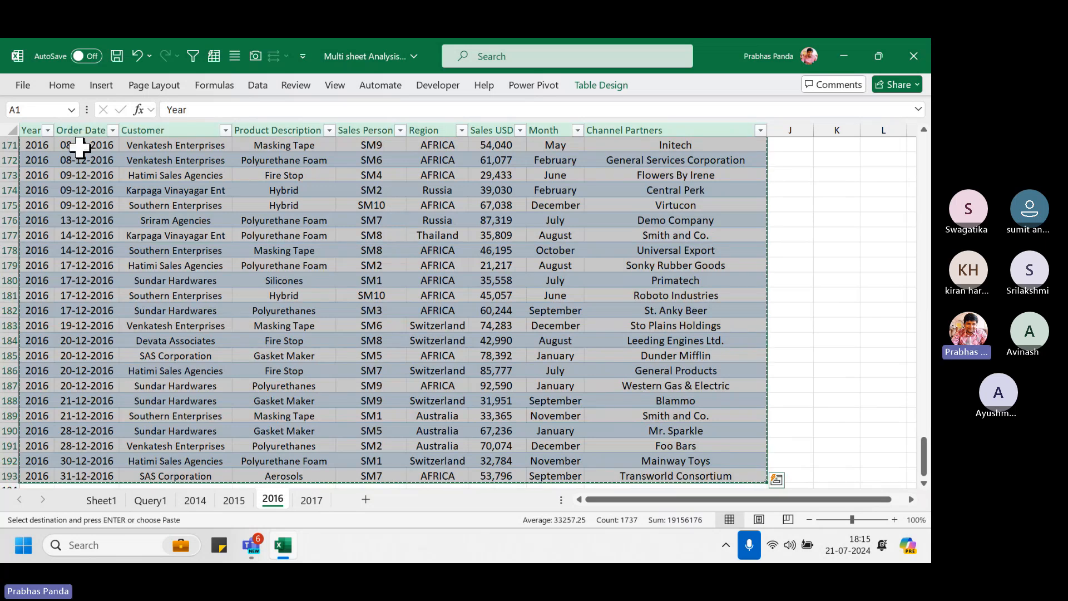
Paste the copied table into cell A1 of the 2017 sheet
key("ctrl+Page_Down")
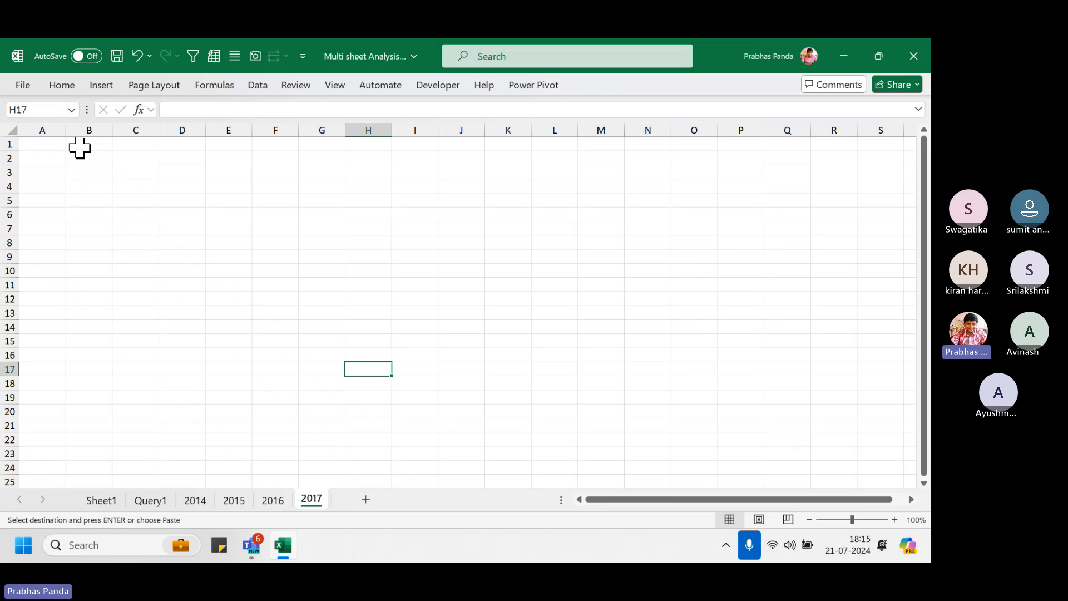
left_click(52, 143)
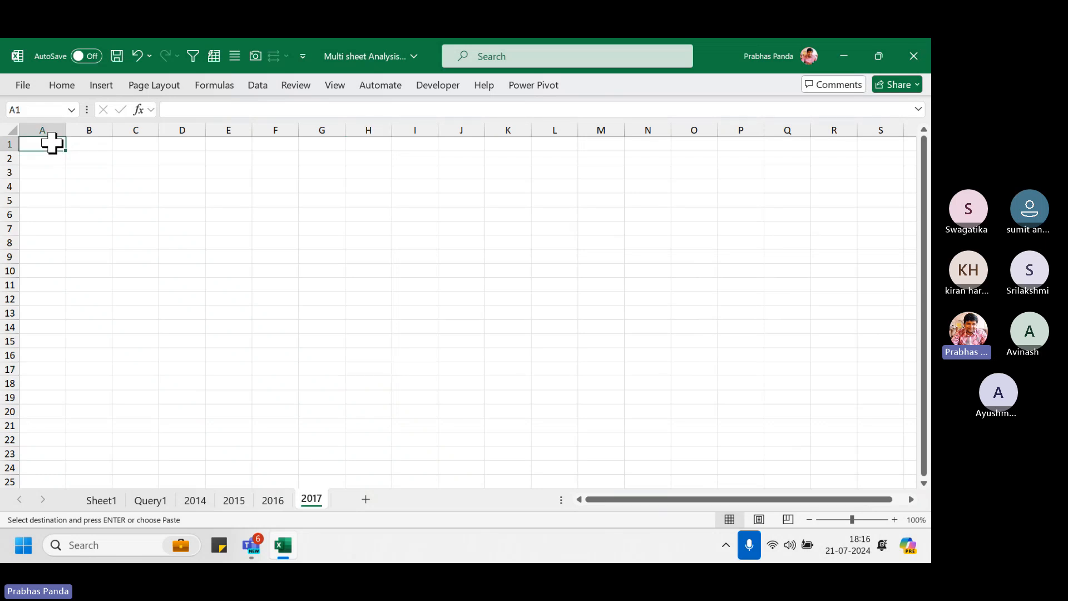
left_click(52, 143)
left_click(52, 143)
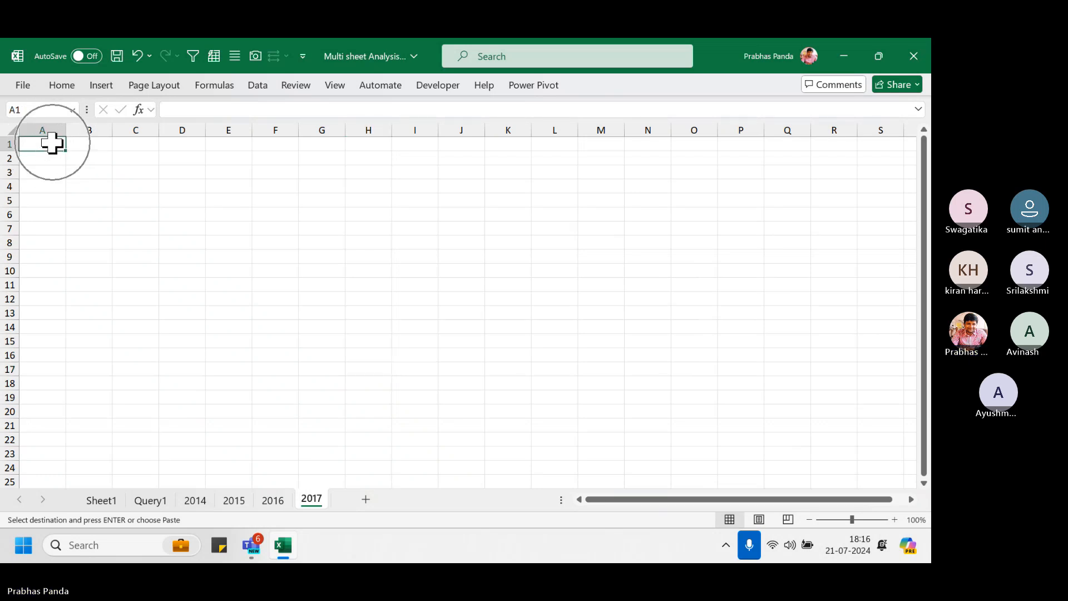
key("ctrl+v")
Autofit columns A to I on the 2017 sheet, then bring the Teams meeting window forward
key("ctrl")
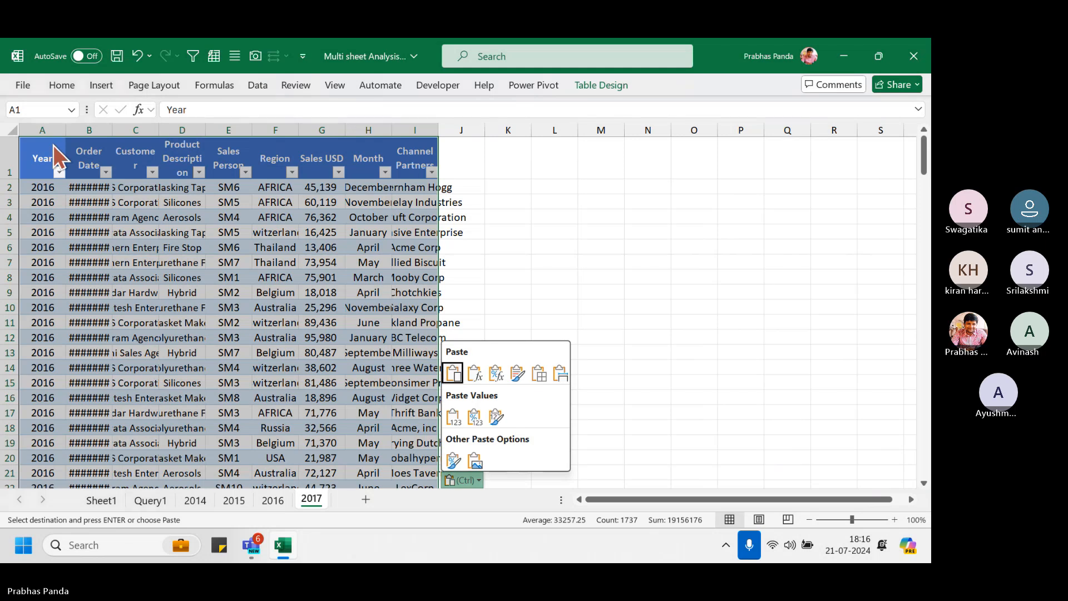
key("alt")
key("o")
key("c")
key("a")
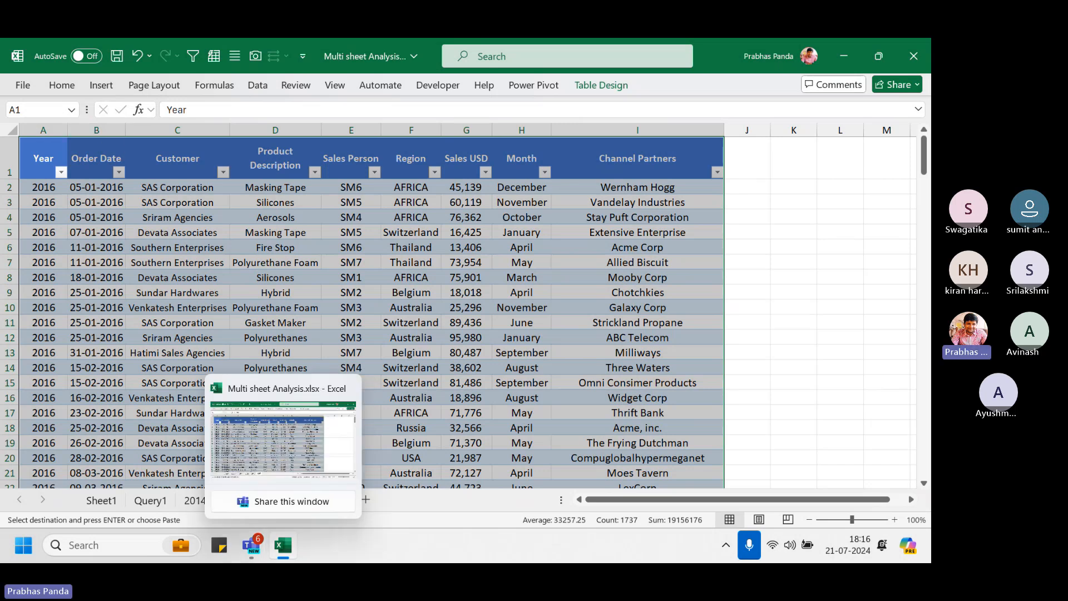
mouse_move(253, 548)
left_click(233, 448)
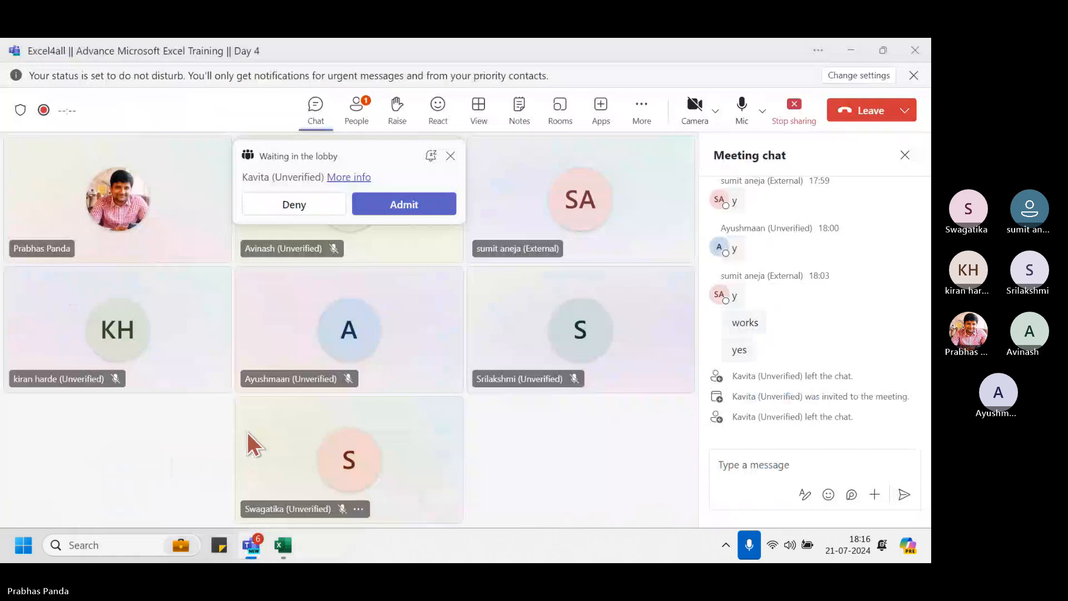
Admit the lobby attendee, then back in Excel select the Year and Order Date columns
left_click(409, 204)
key("alt+Tab")
left_click(26, 243)
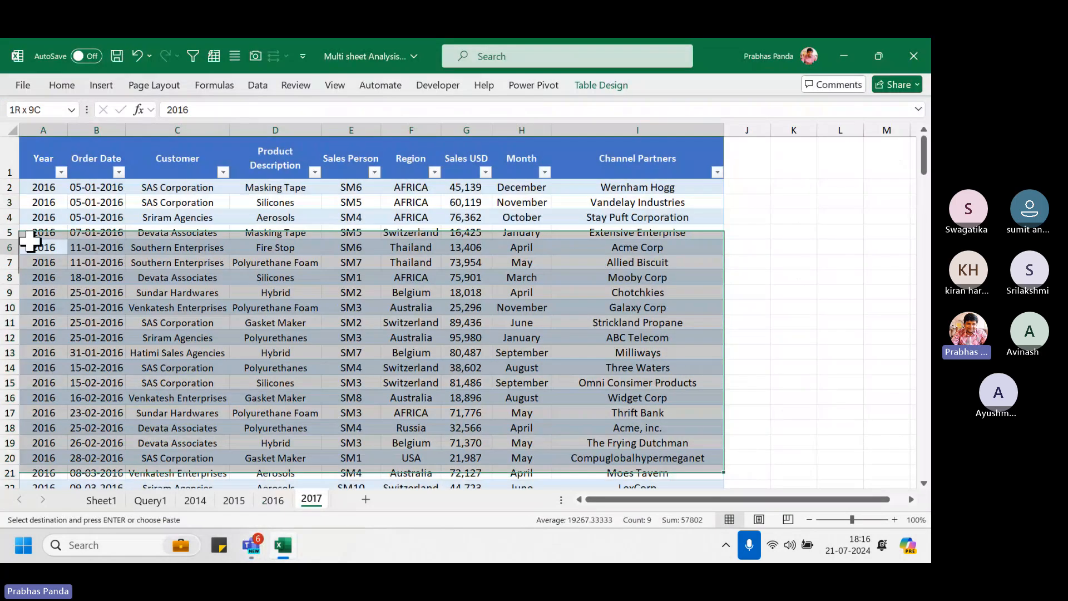
left_click_drag(45, 139, 112, 138)
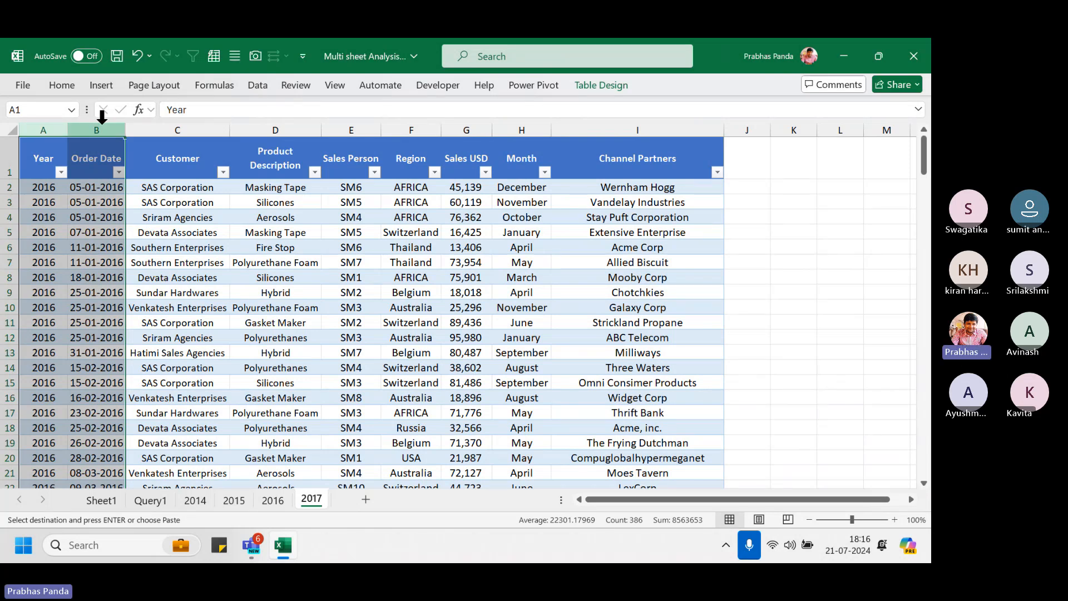
Replace all 2016 values with 2017 in the selected columns, making 384 replacements
key("ctrl+h")
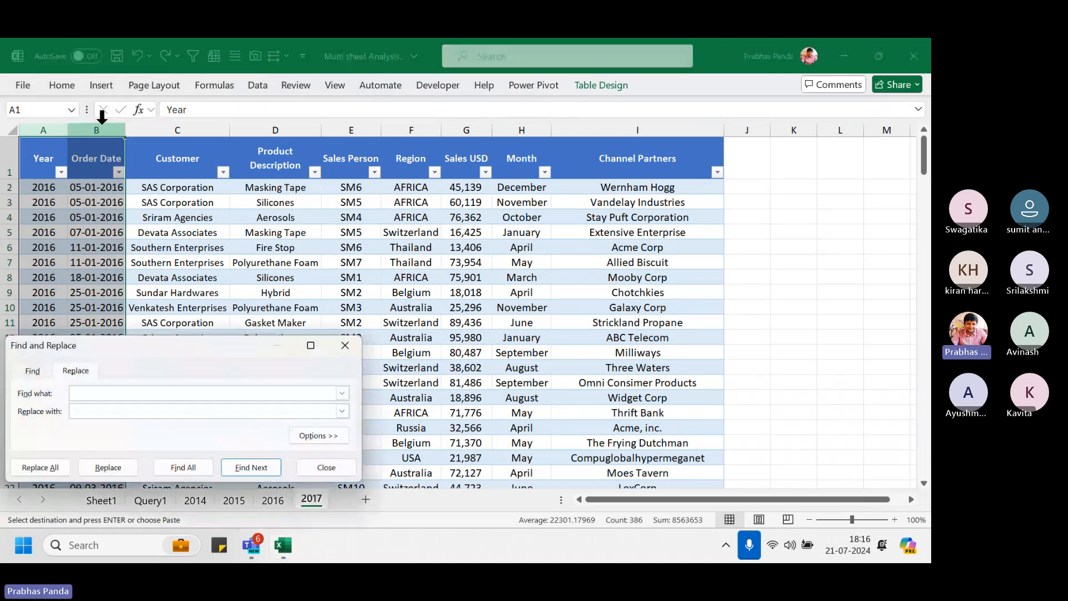
left_click_drag(164, 356, 426, 204)
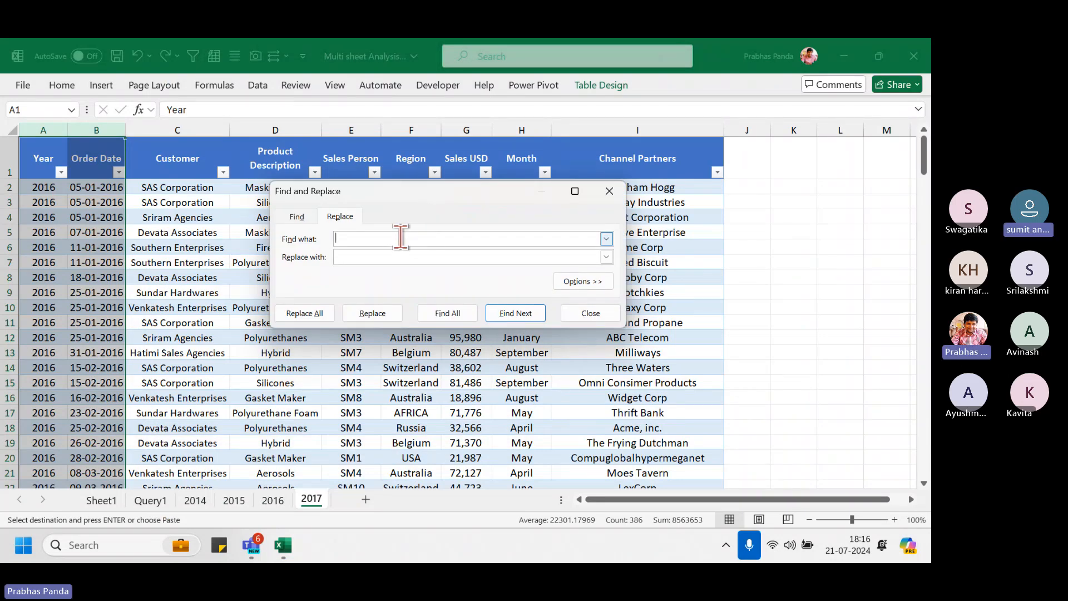
type("2016")
key("Tab")
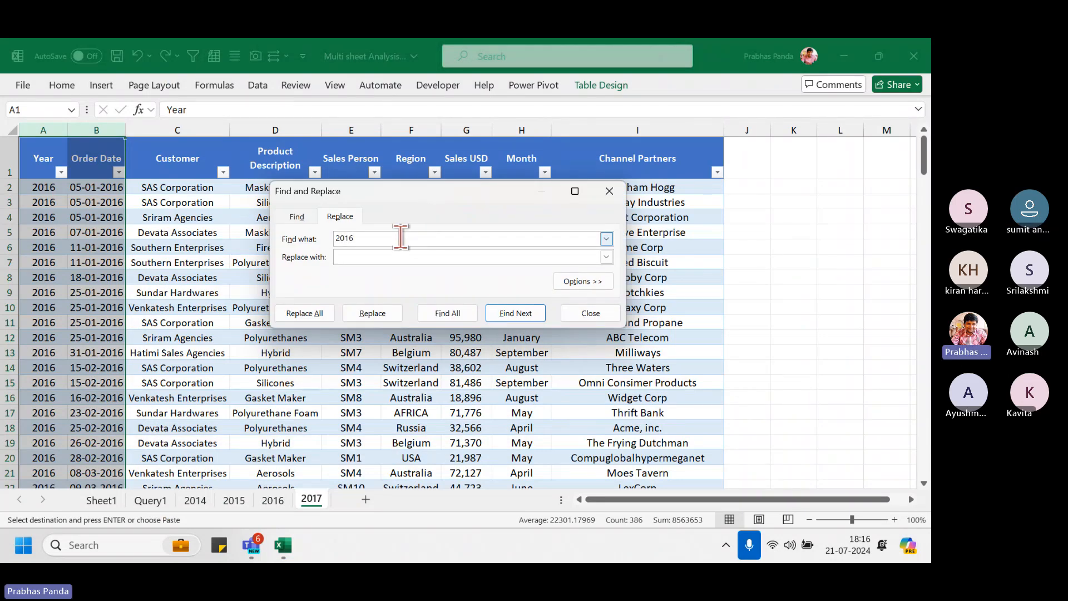
type("2017")
left_click(305, 313)
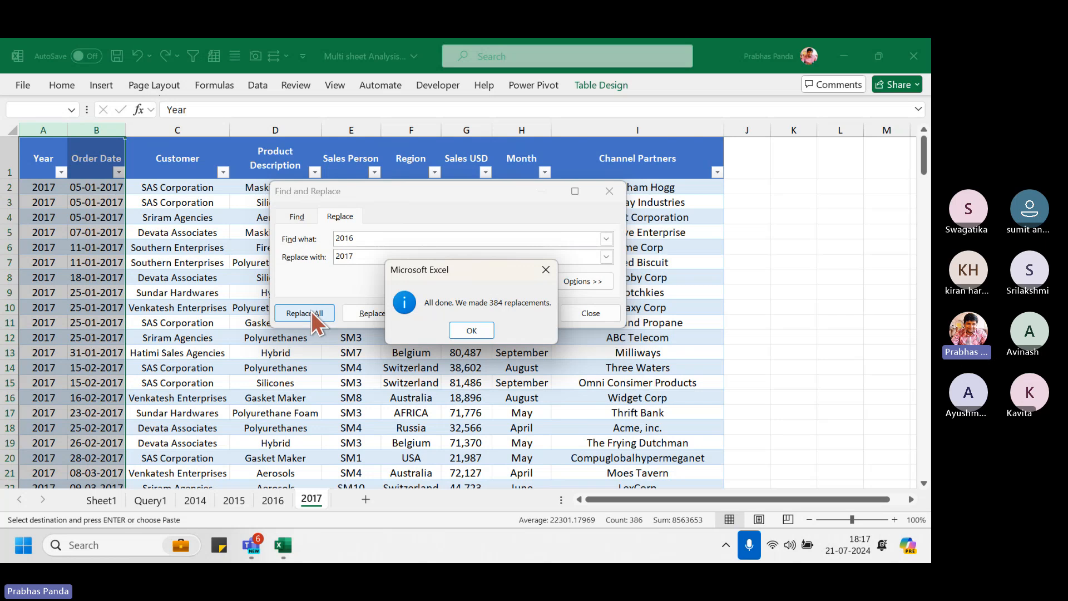
left_click(480, 327)
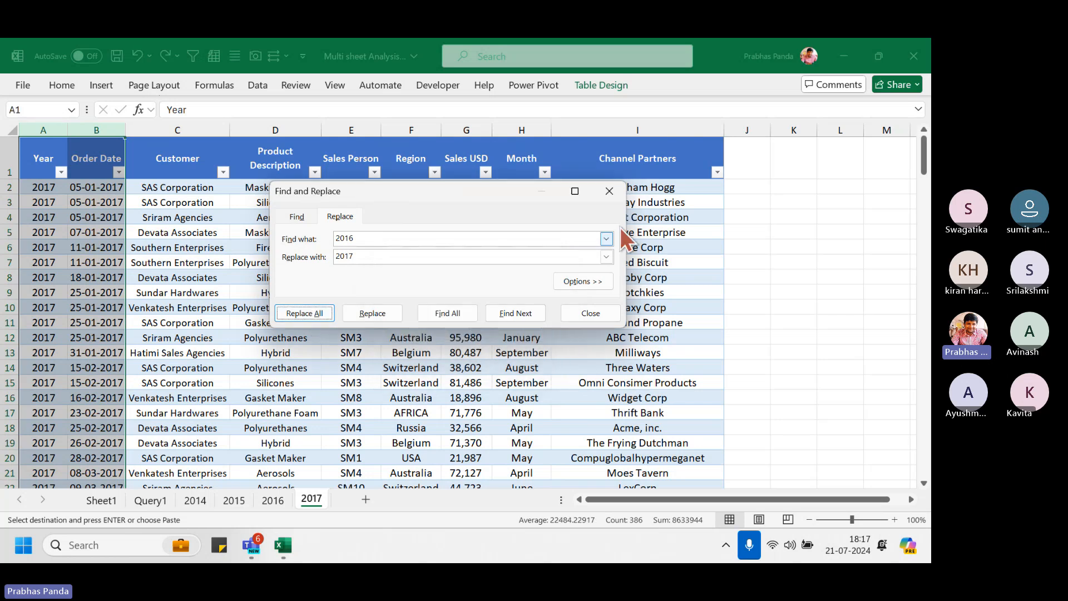
left_click(609, 195)
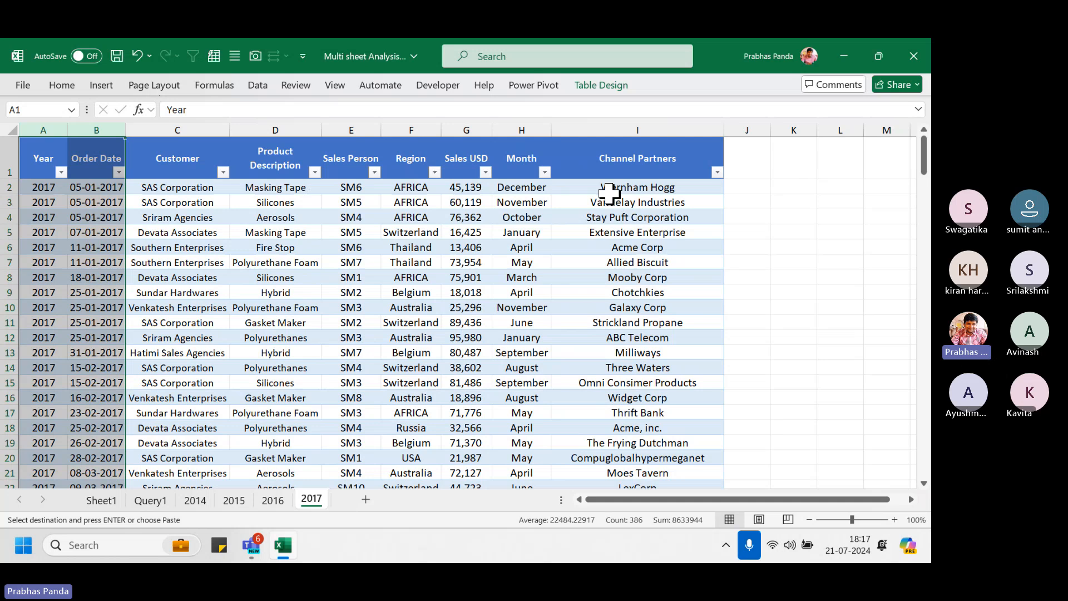
left_click(258, 287)
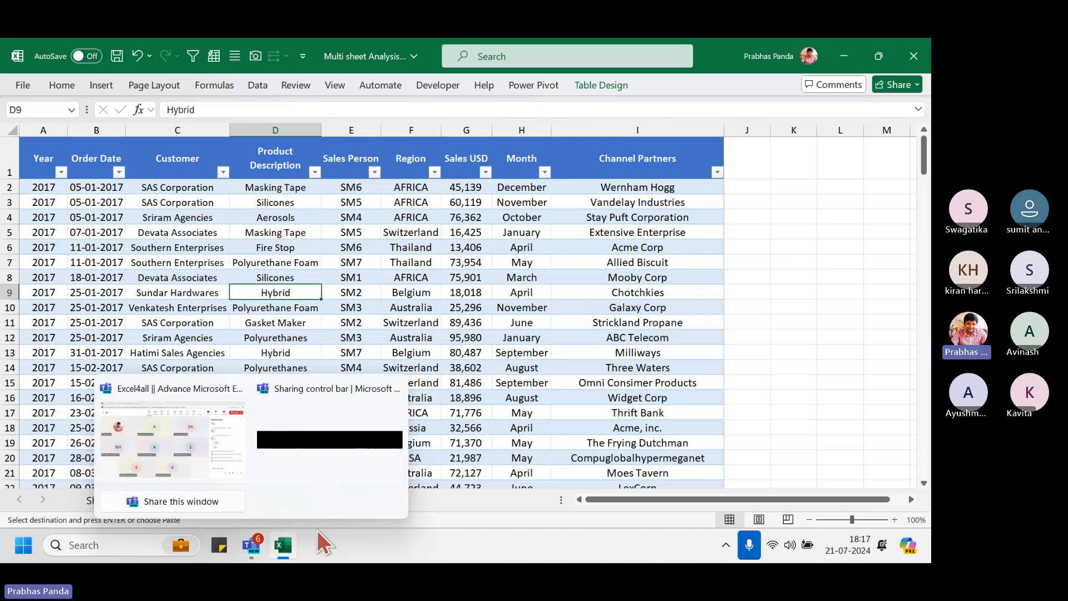
Compare the Sheet1, Query1 and 2017 tabs, then refresh the Query1 table
left_click(108, 500)
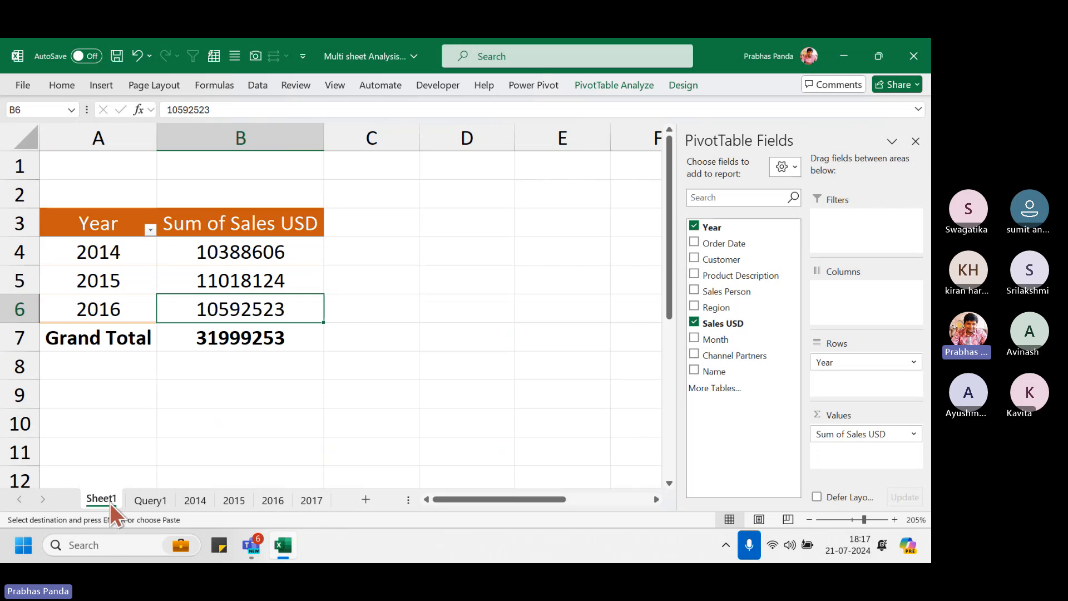
left_click(151, 498)
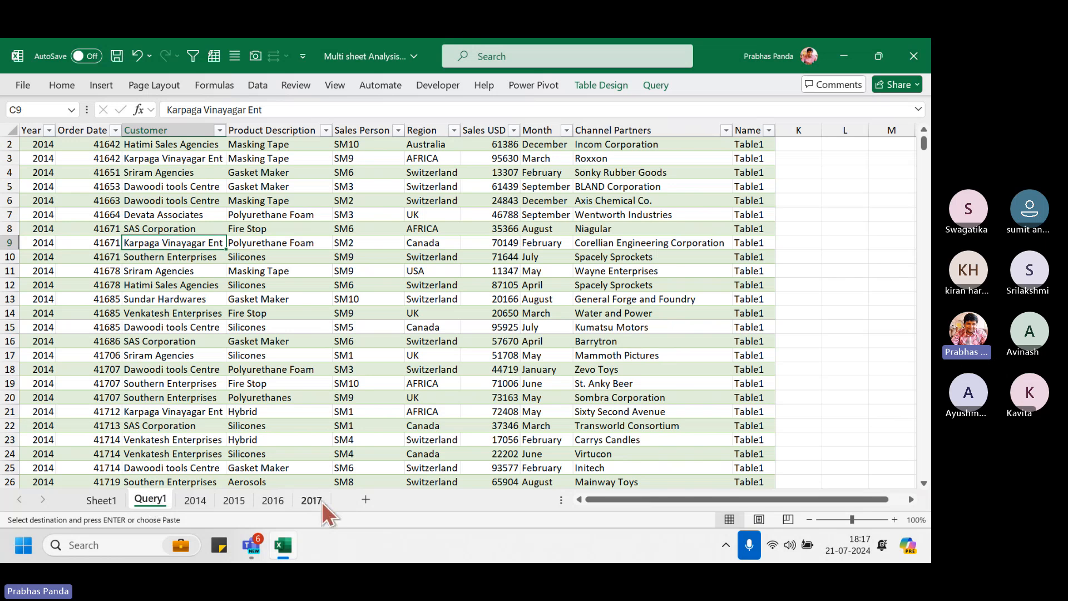
left_click(322, 502)
left_click(157, 507)
left_click(98, 499)
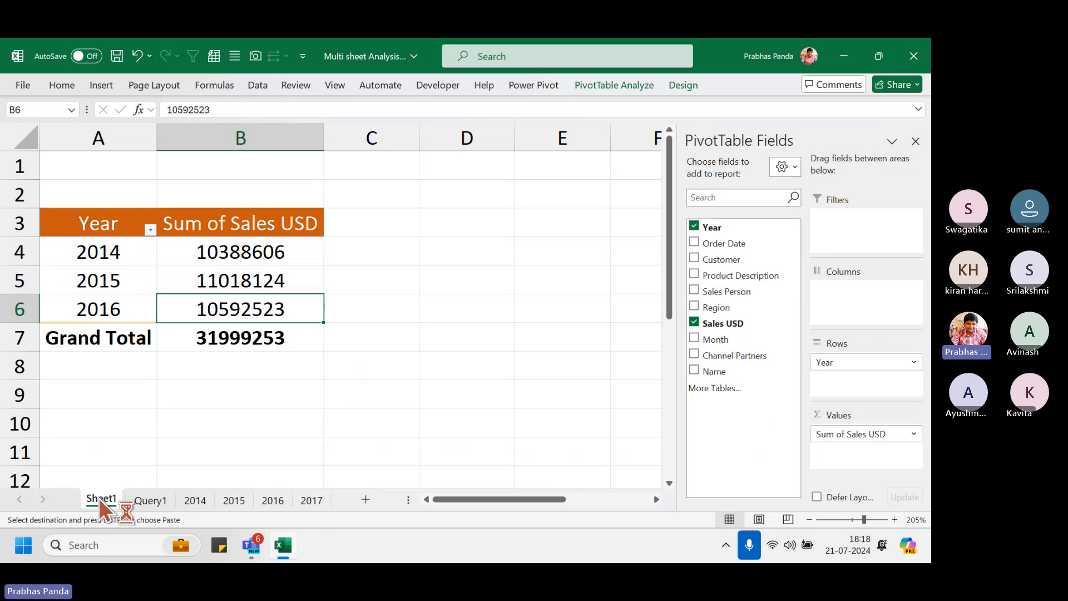
left_click(158, 503)
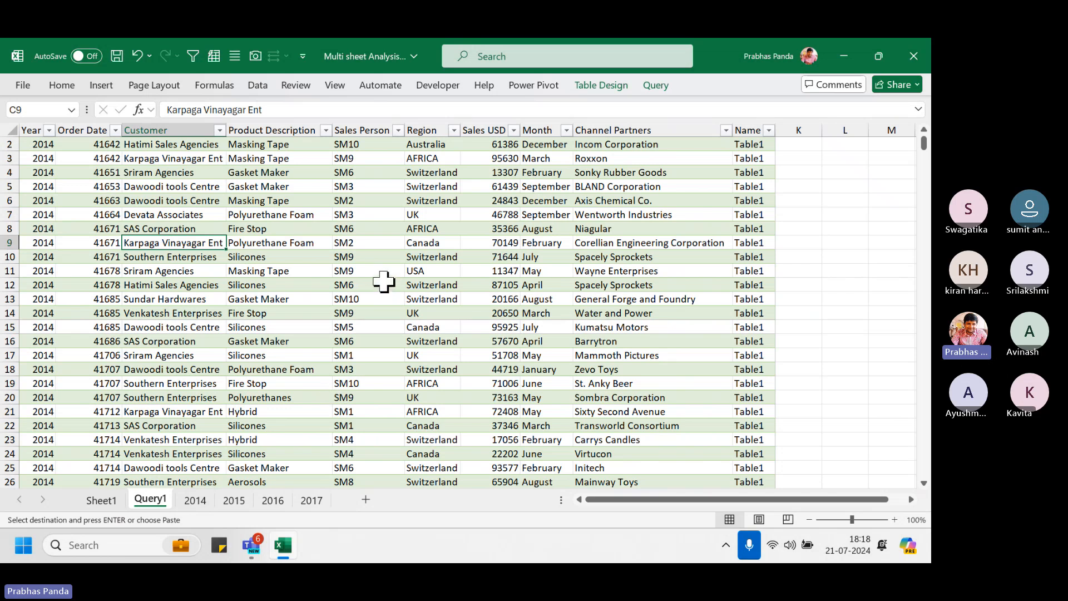
left_click(315, 500)
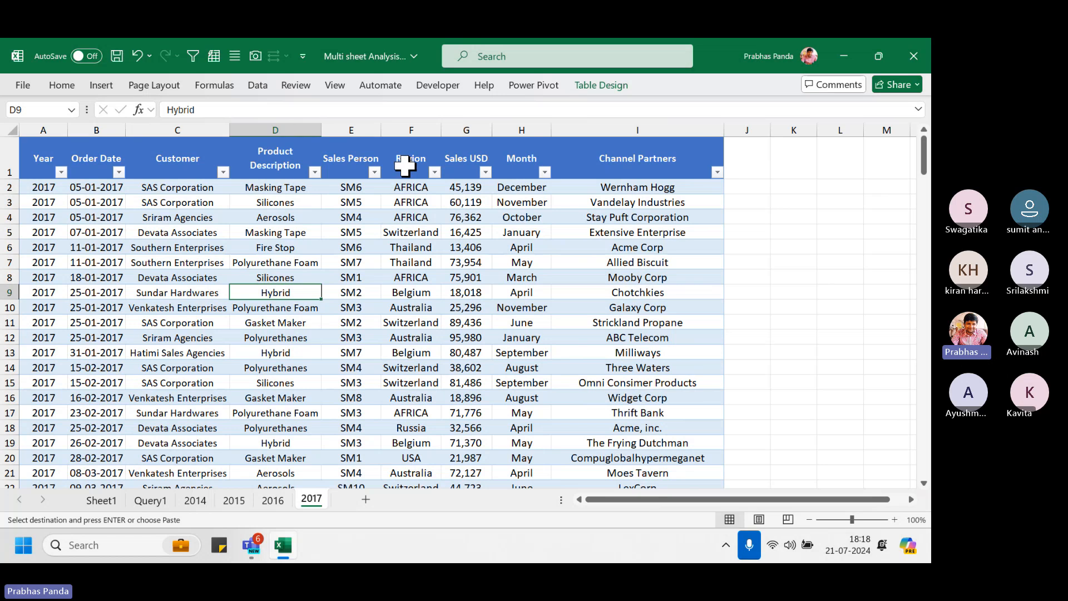
left_click(149, 500)
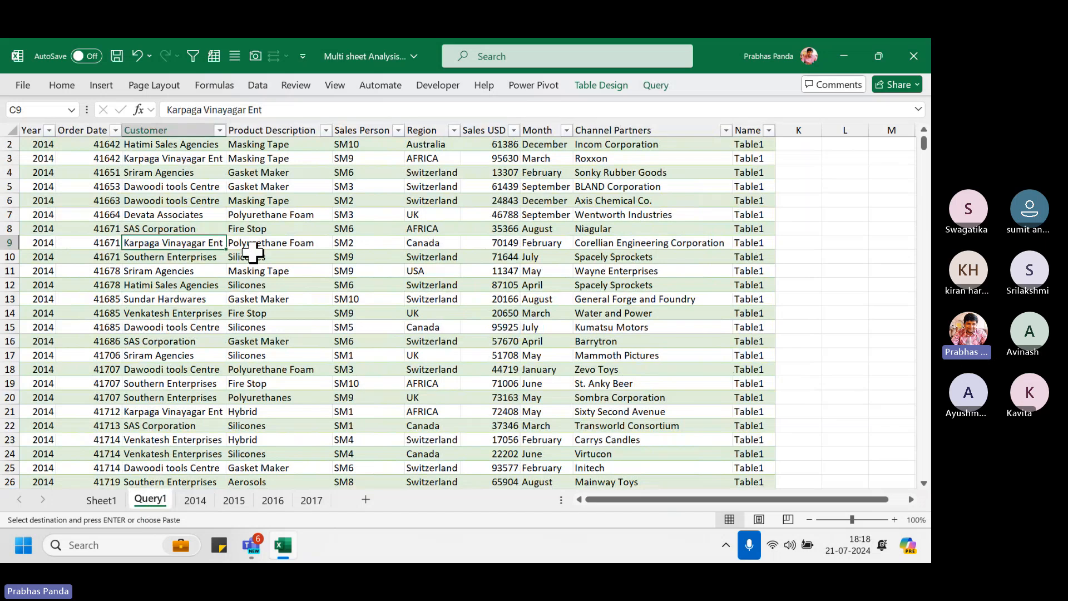
right_click(273, 217)
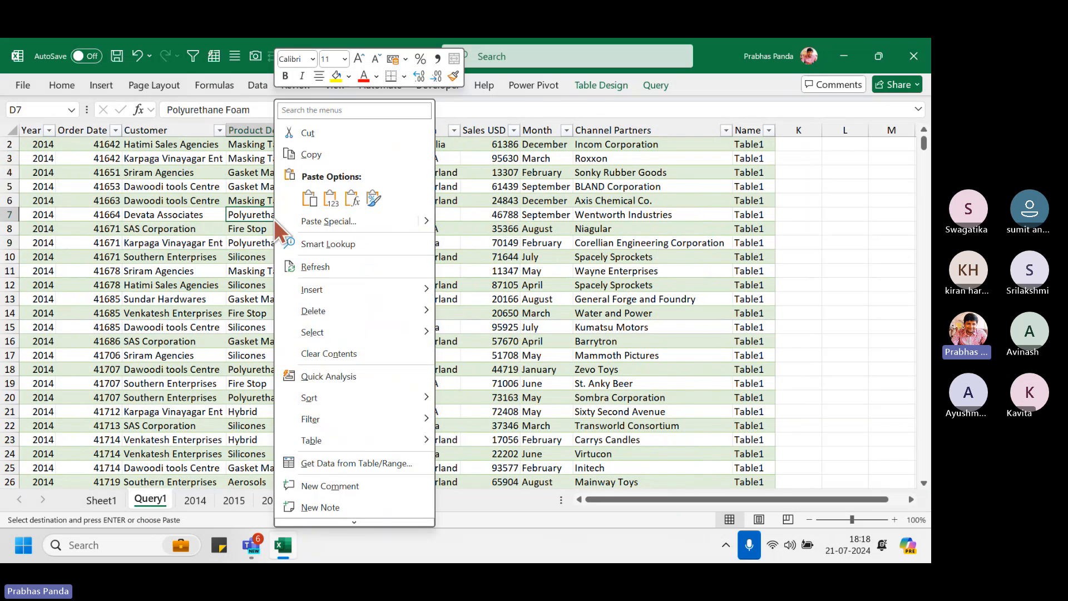
left_click(313, 267)
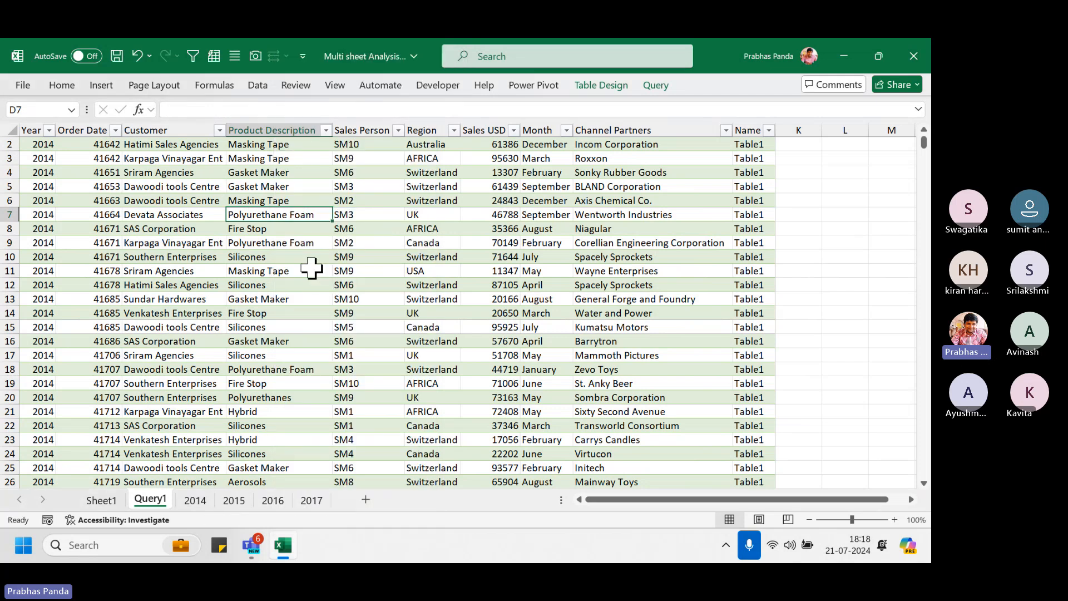
Open the Year filter list in Query1 to check it includes 2017 alongside 2014–2016
left_click(48, 131)
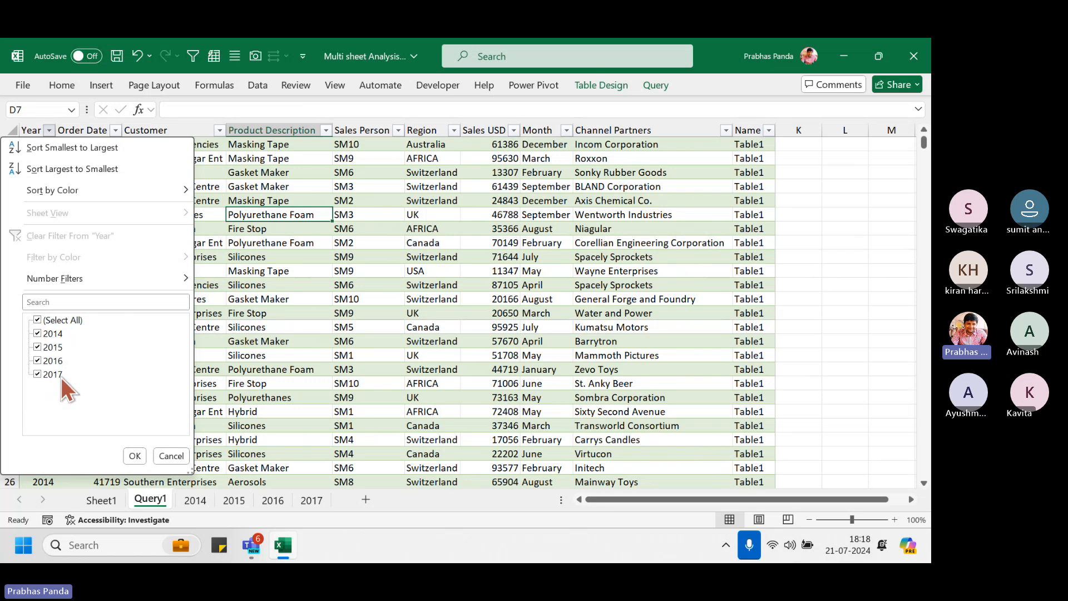
key("ctrl")
key("ctrl")
key("ctrl")
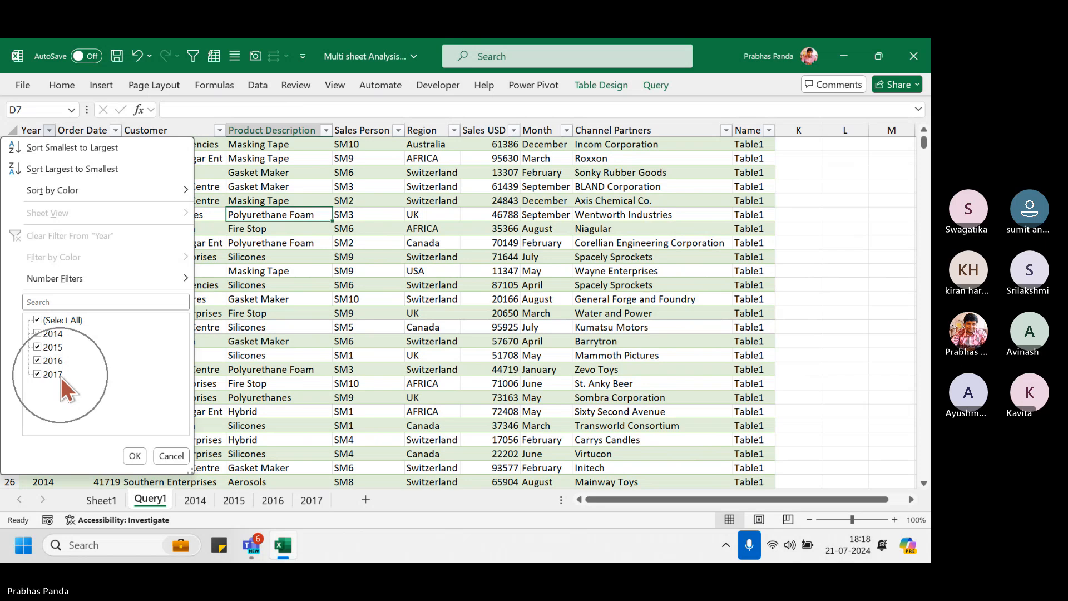
key("ctrl")
key("ctrl")
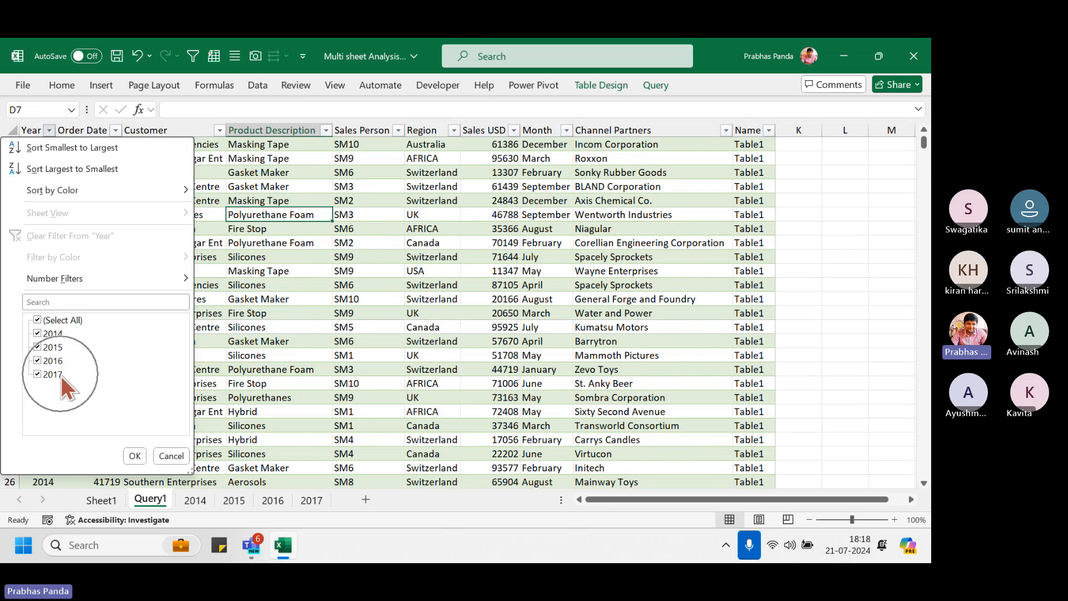
Cancel the filter and refresh the Sheet1 pivot table, adding the 2017 row of 10592523
left_click(169, 457)
left_click(108, 502)
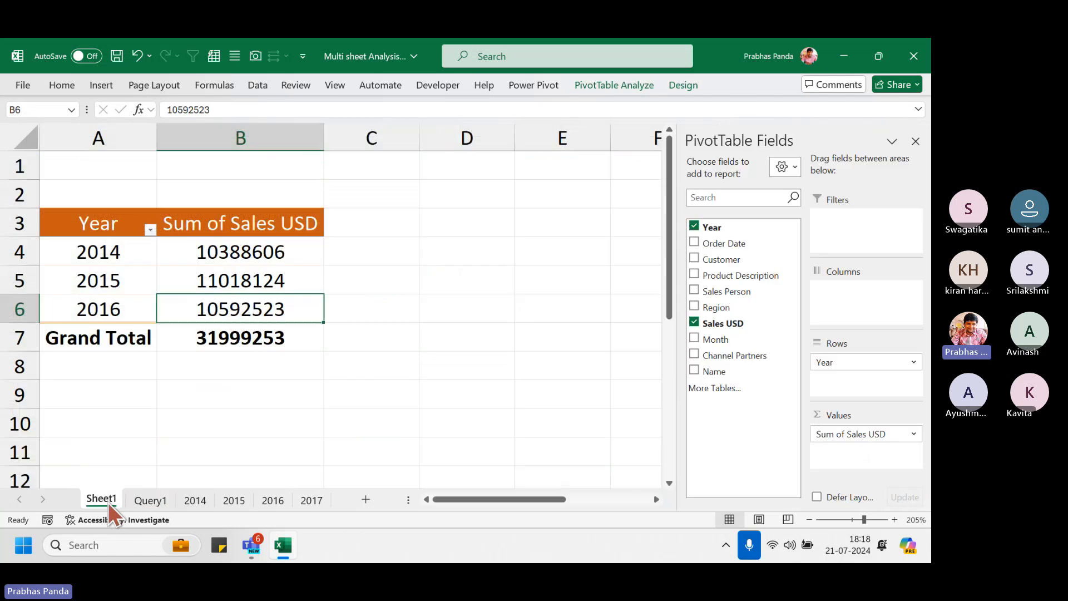
right_click(225, 279)
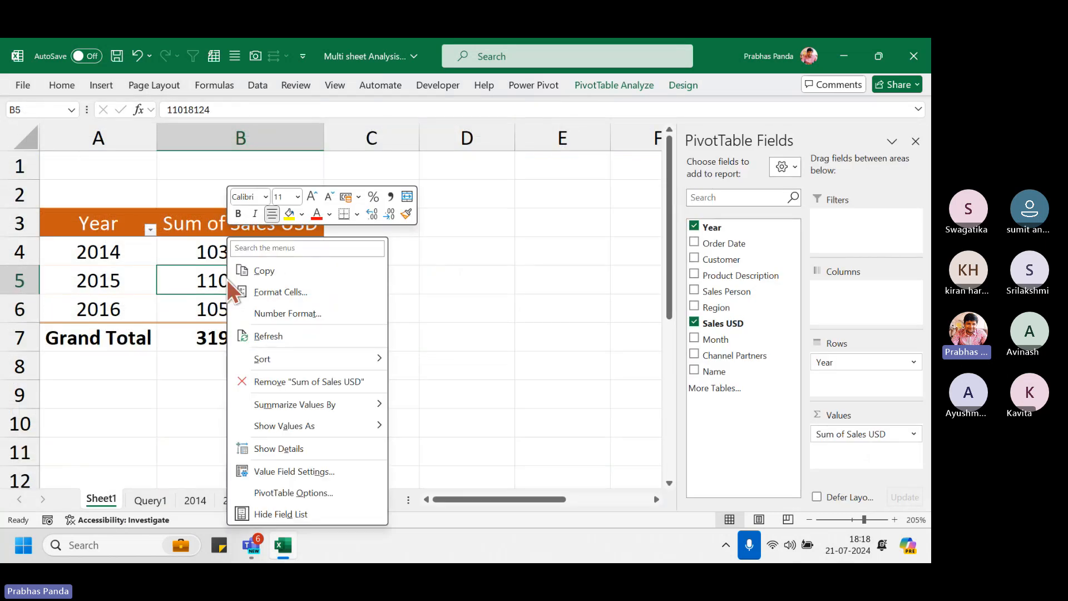
left_click(291, 339)
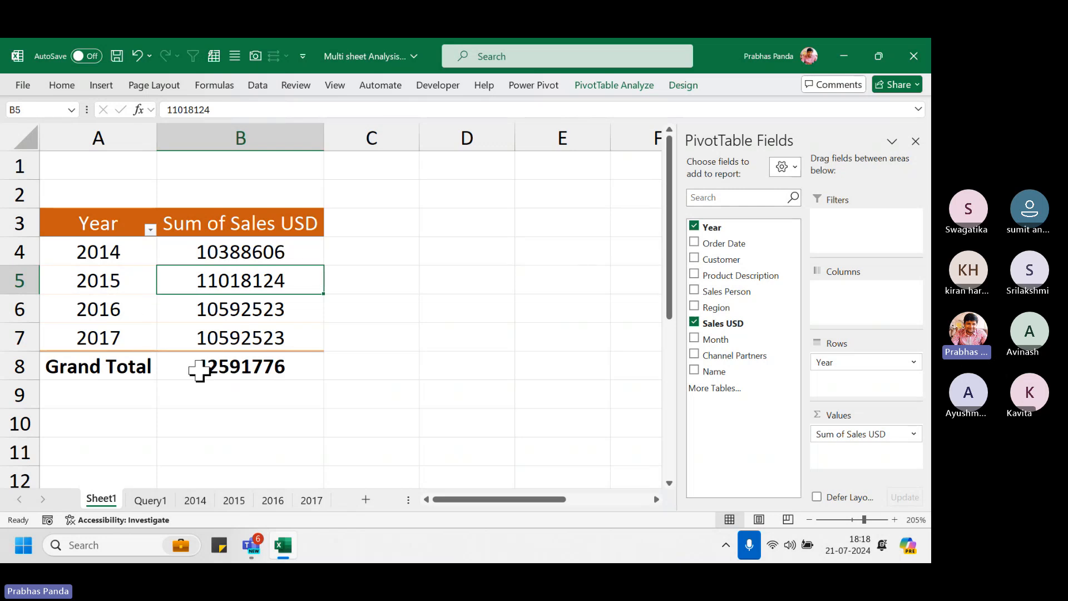
left_click(311, 311)
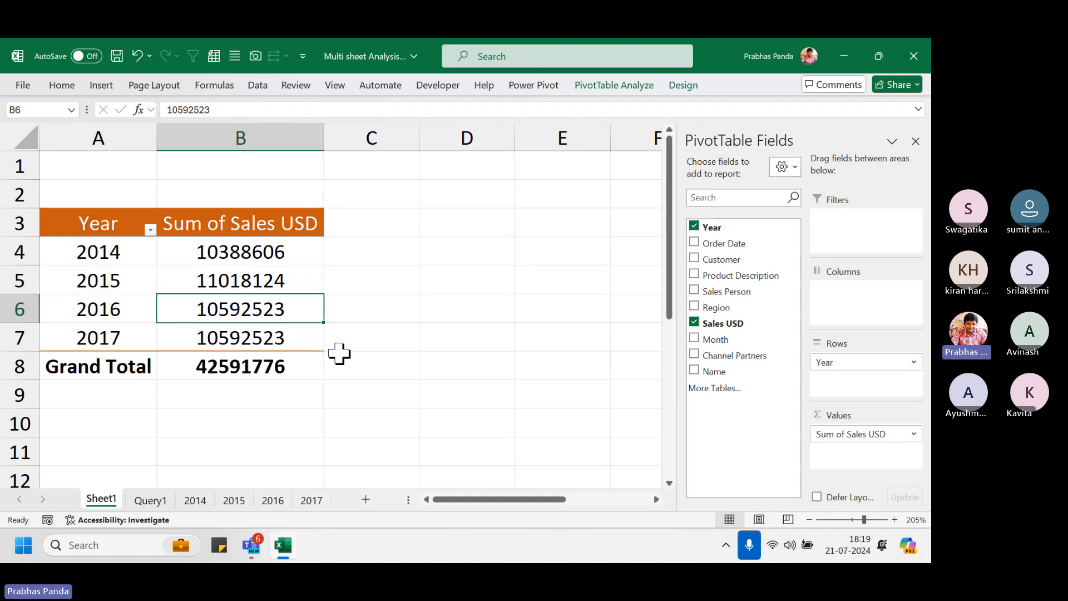
Copy the 2014 total 10388606 from B4 into D4 and clear the copy outline
left_click(260, 253)
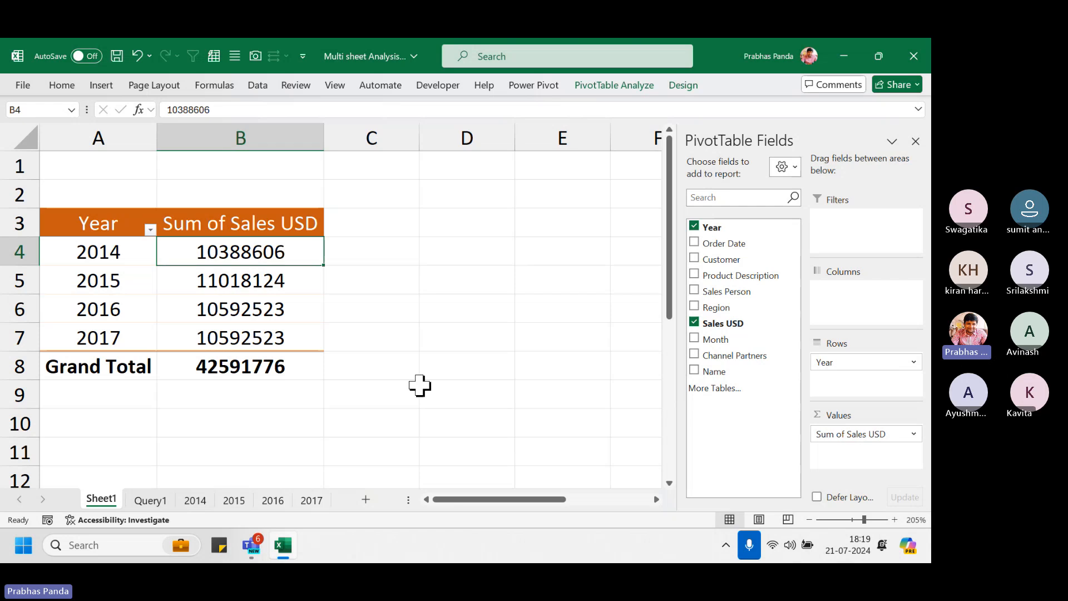
key("ctrl+c")
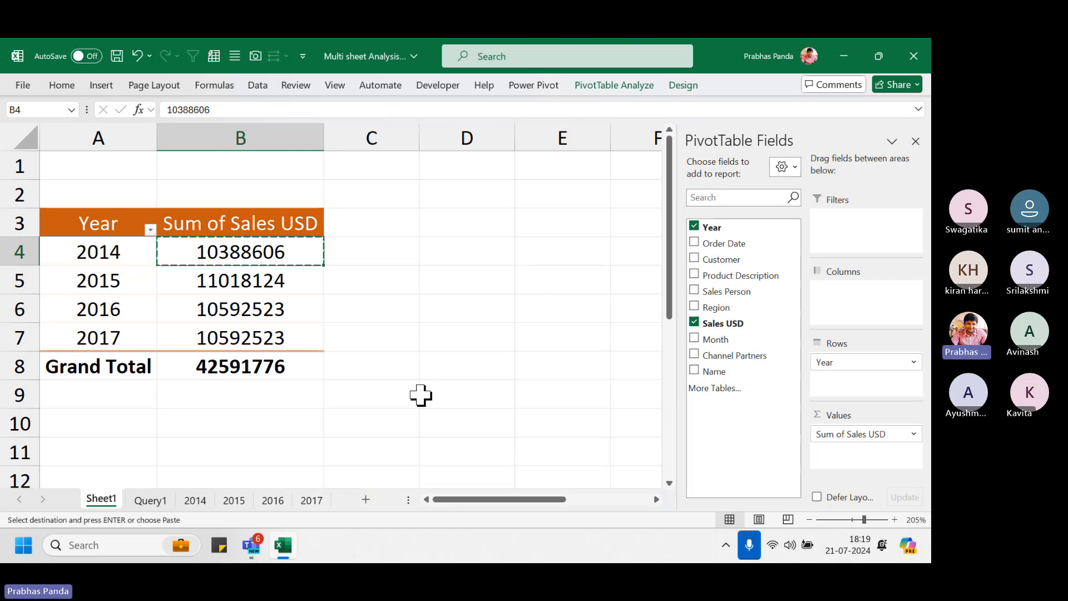
key("Right")
key("Right")
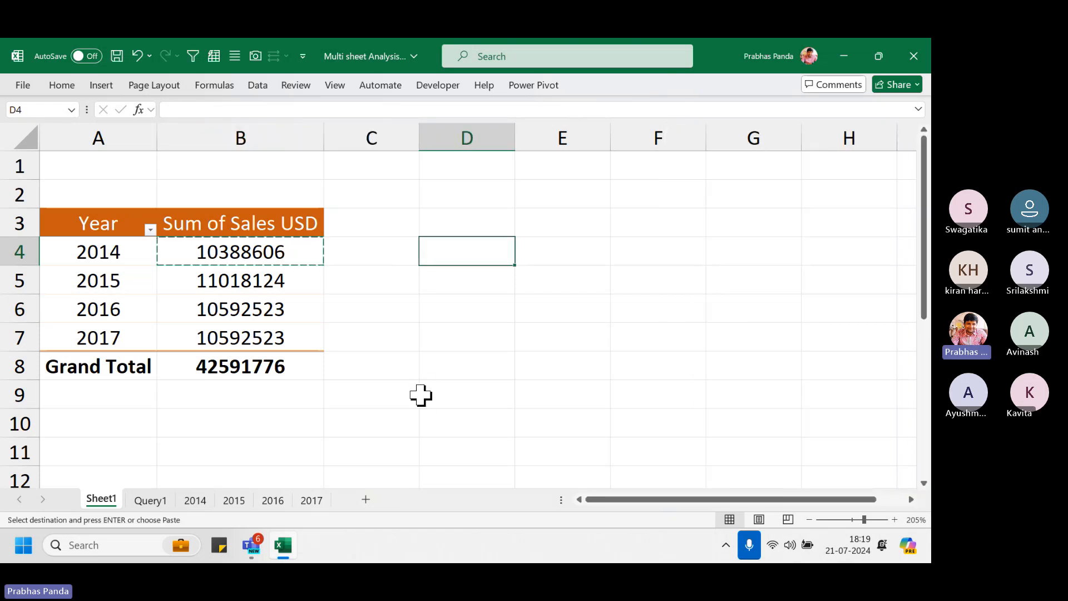
key("ctrl+v")
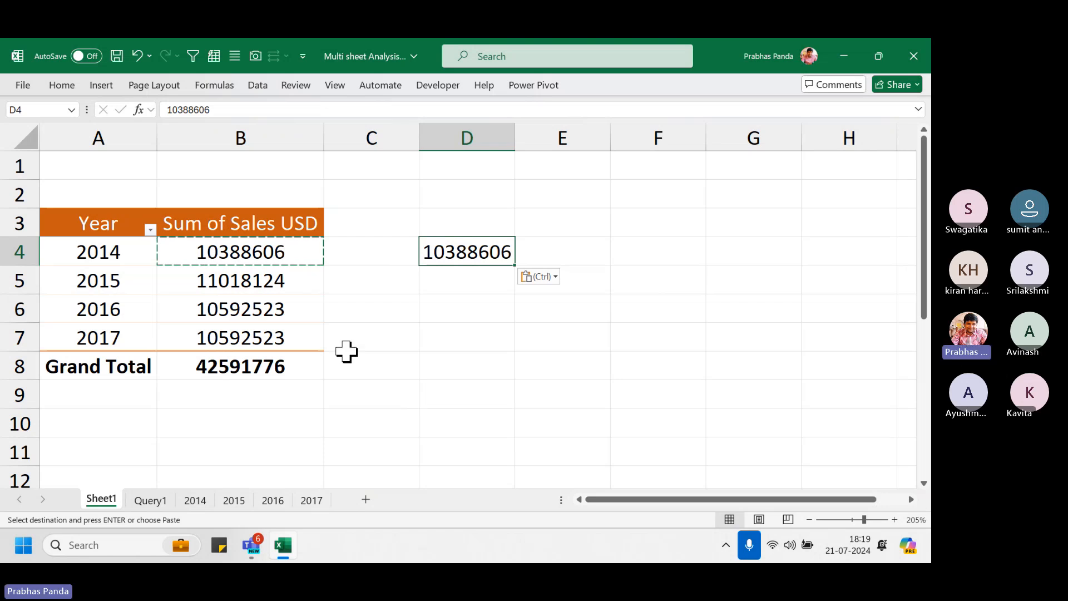
left_click(348, 346)
key("Escape")
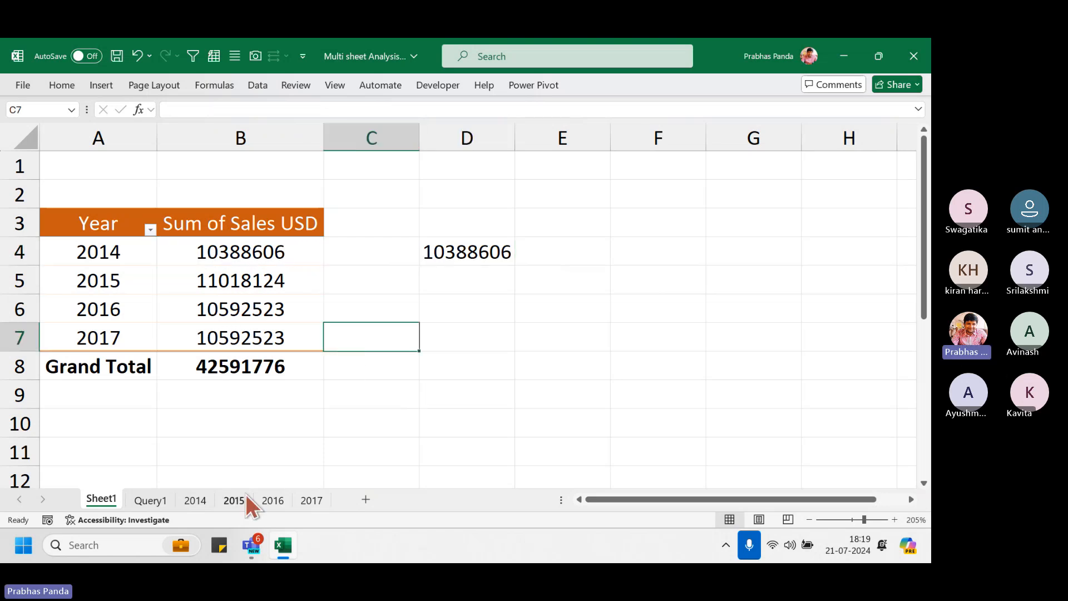
On the 2014 sheet, change the first Sales USD value in G2 from 61,386 to 75,200
left_click(195, 500)
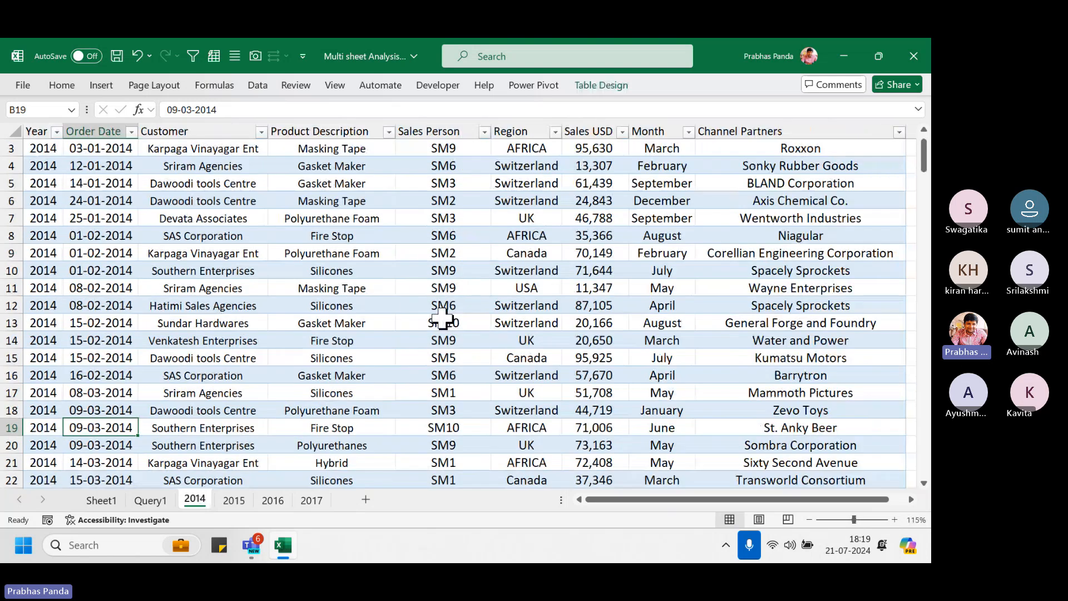
scroll(444, 312, "up", 1, "ctrl")
left_click(595, 163)
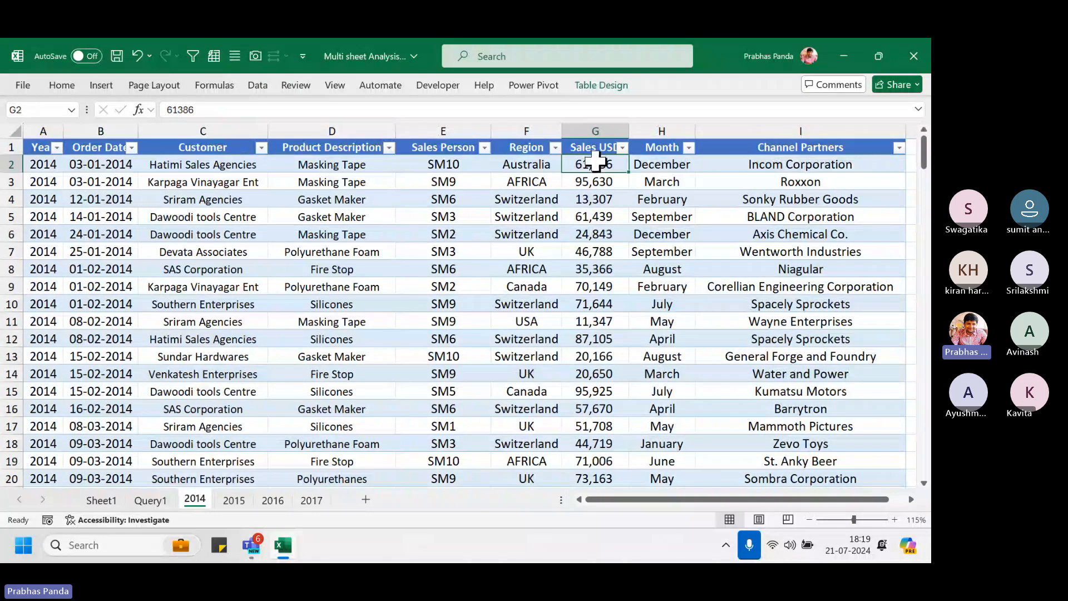
key("ctrl")
key("ctrl")
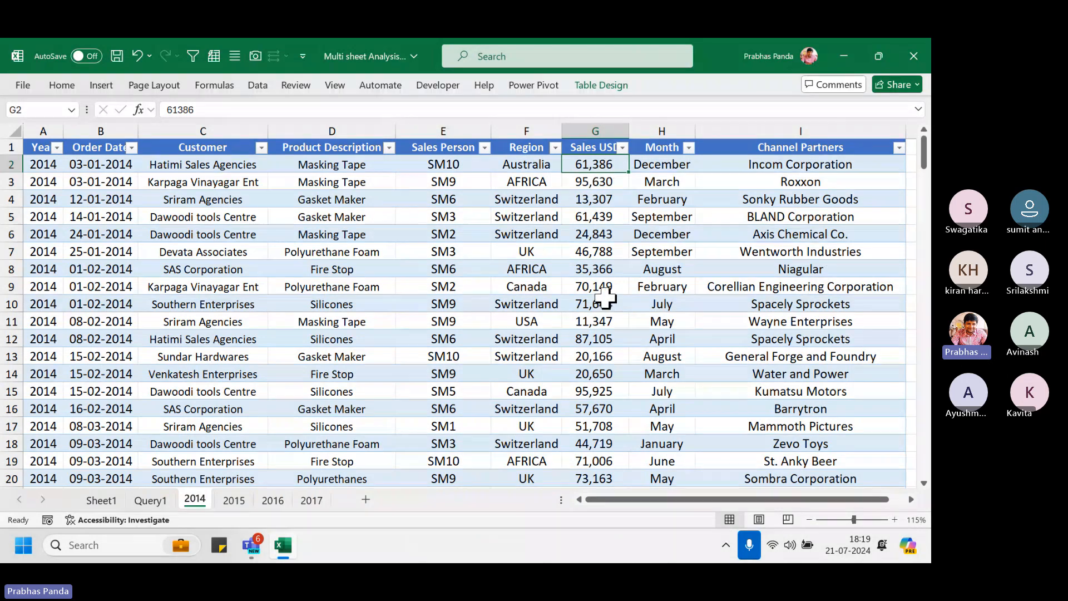
type("75200")
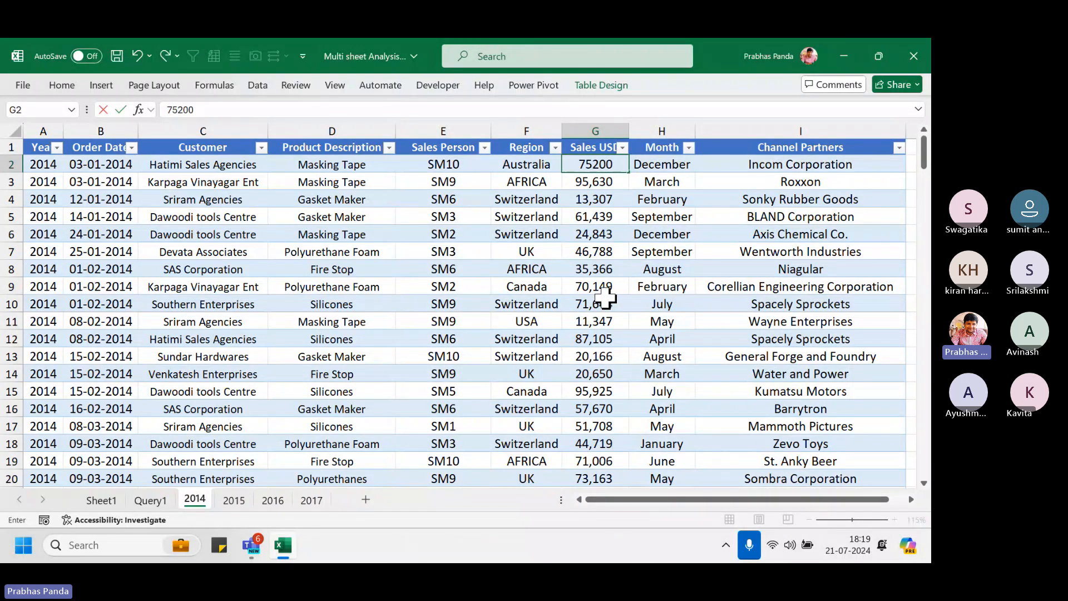
key("Return")
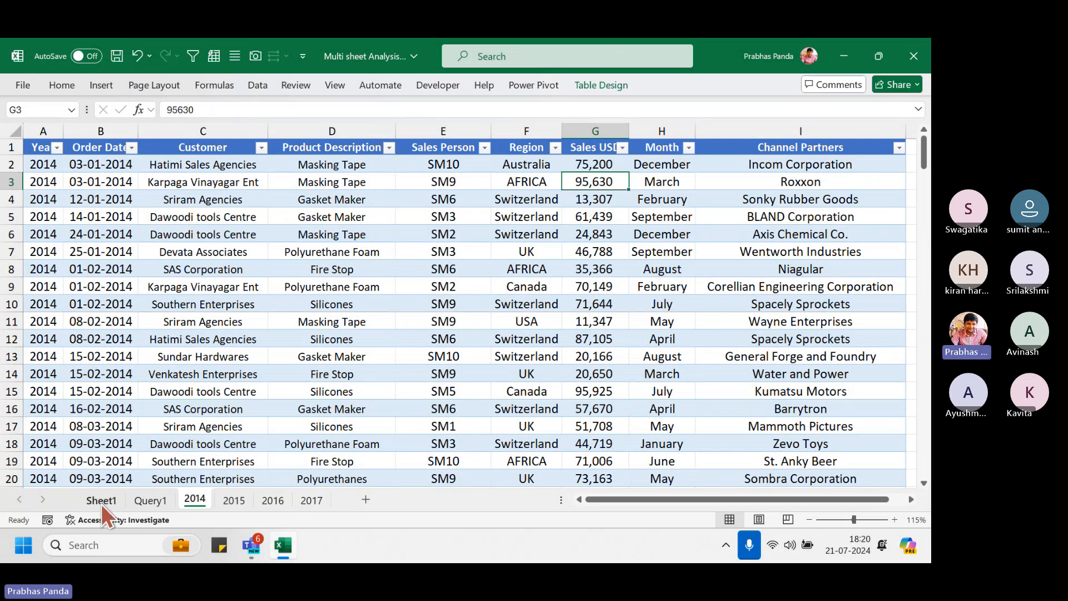
Refresh the Query1 combined query table, then refresh the pivot table on Sheet1
left_click(144, 499)
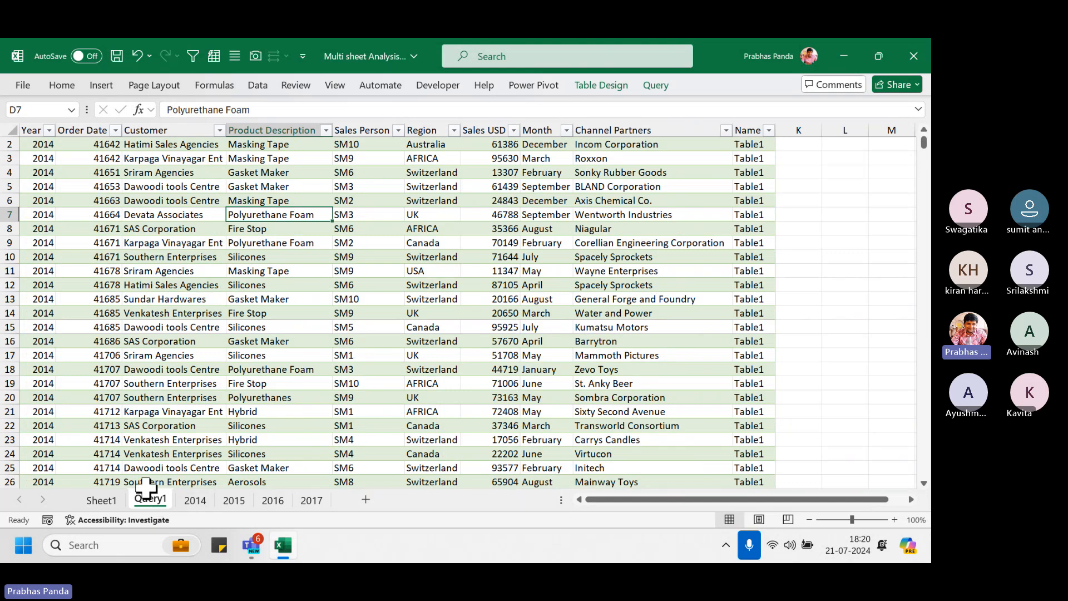
right_click(186, 216)
left_click(215, 269)
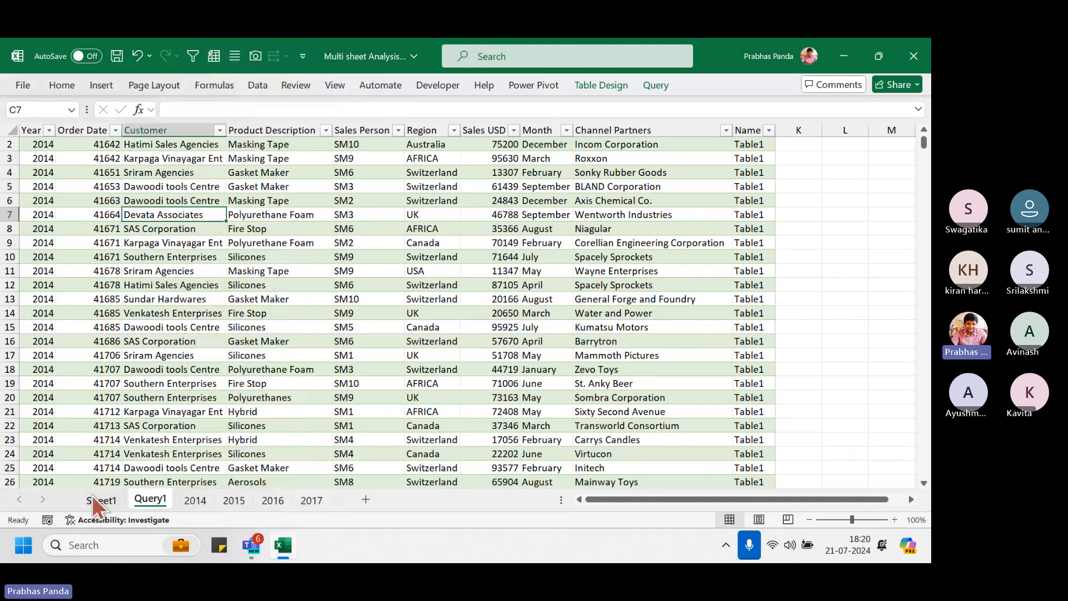
left_click(94, 504)
right_click(155, 265)
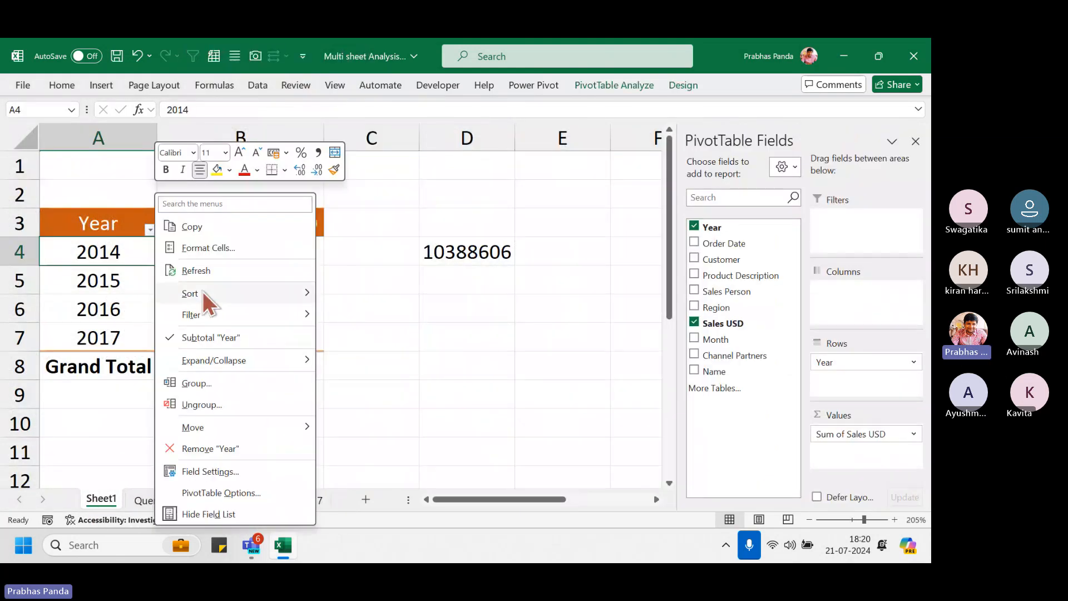
left_click(212, 270)
Check the refreshed pivot totals: 2014 now 10402420, grand total 42605590
left_click(262, 248)
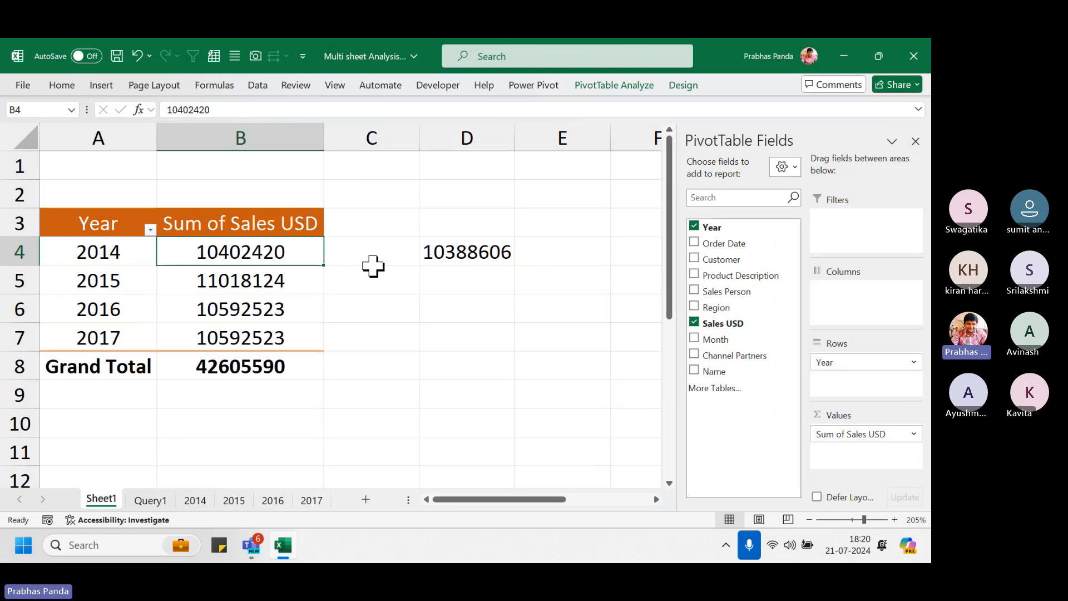
left_click(467, 257, "ctrl")
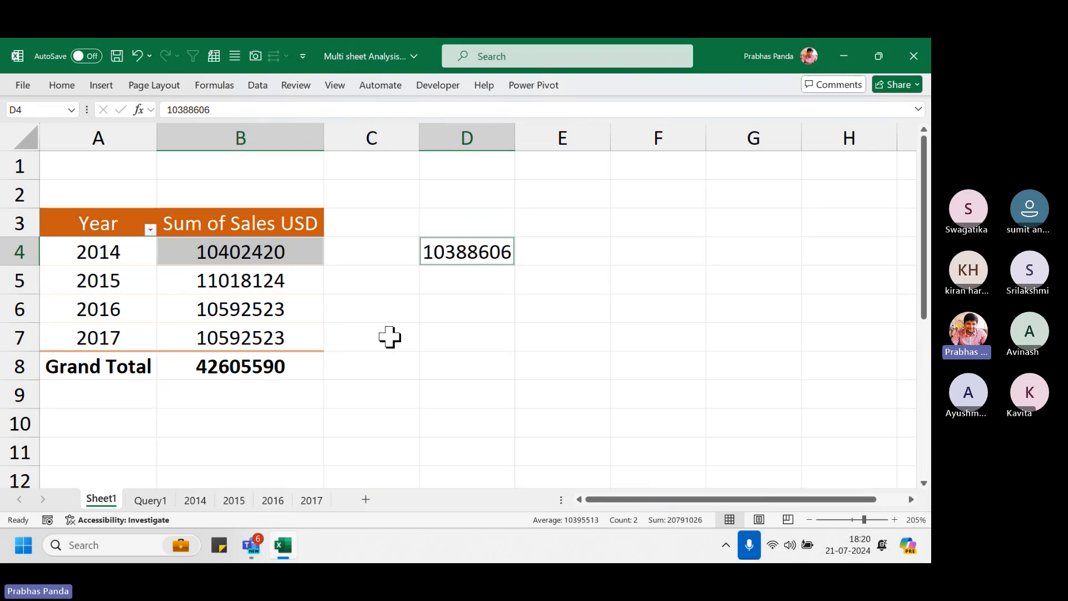
left_click(122, 288)
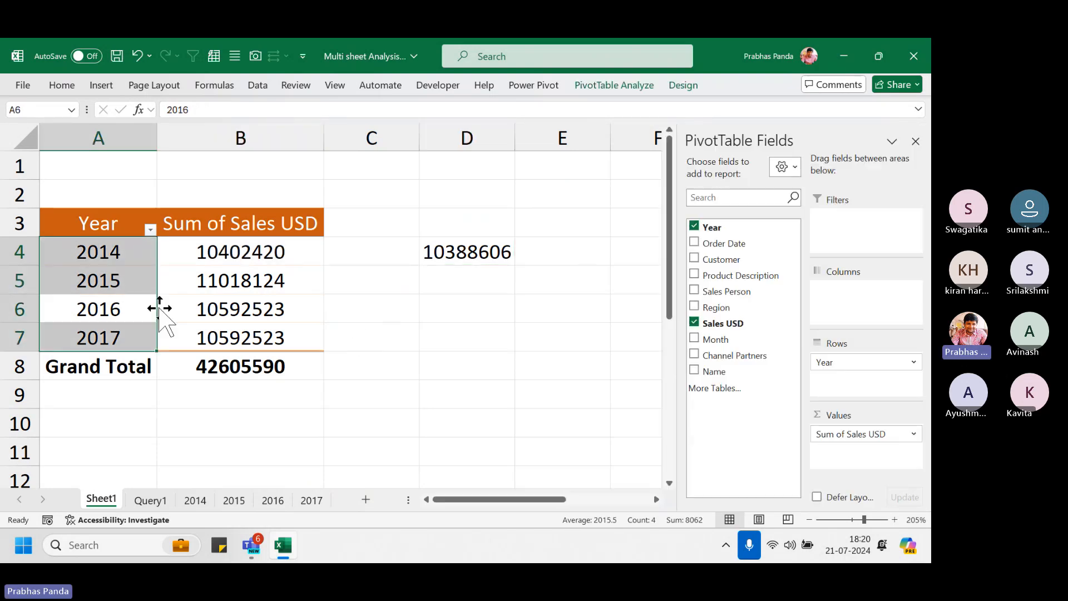
left_click(186, 310)
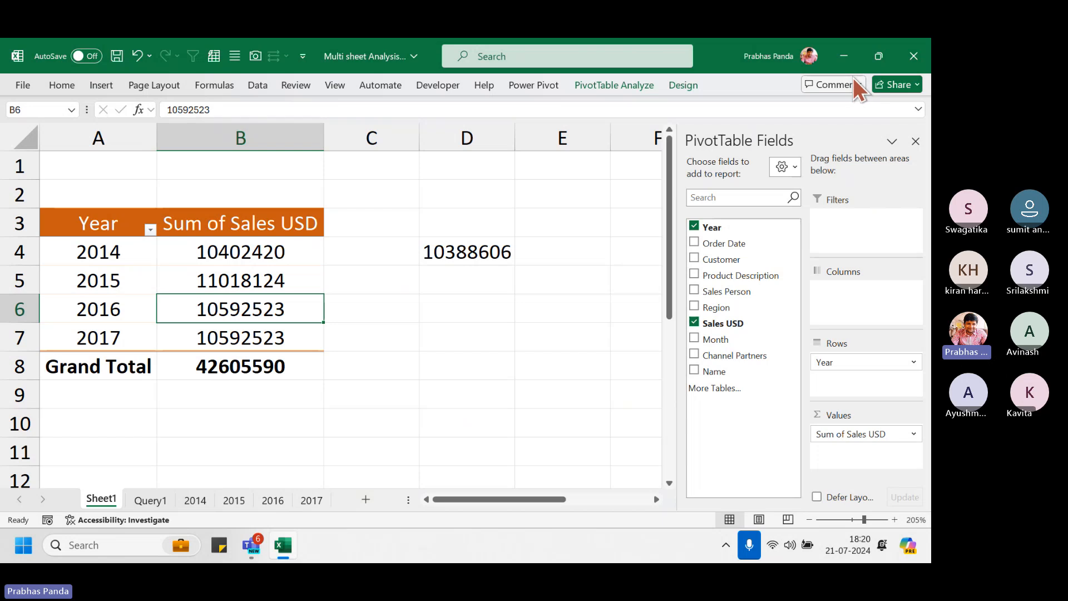
Restore down the Excel window and bring the Teams meeting window to the front
left_click(876, 56)
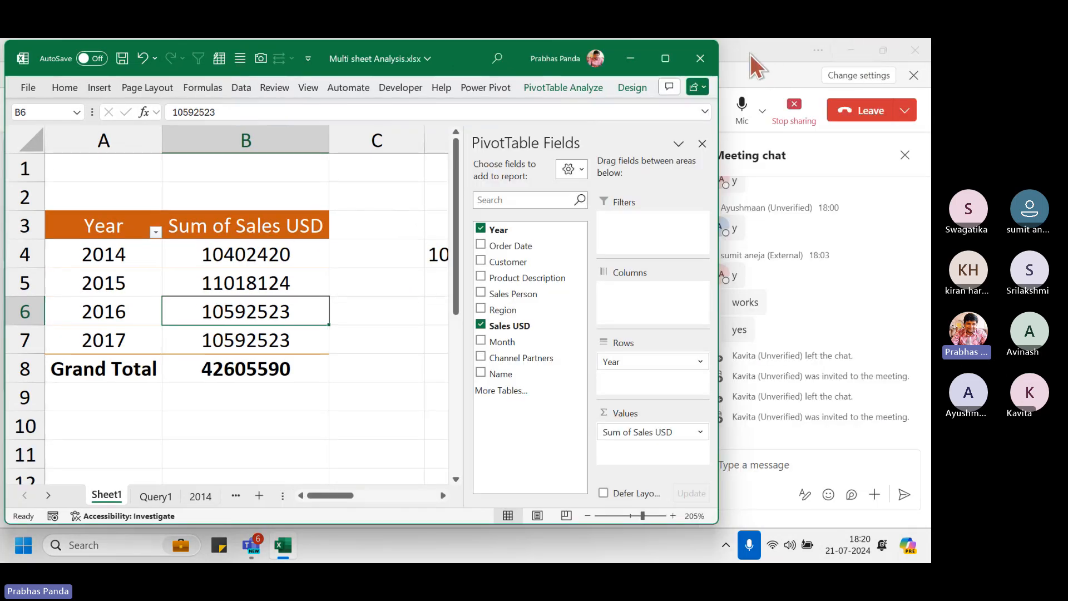
mouse_move(668, 66)
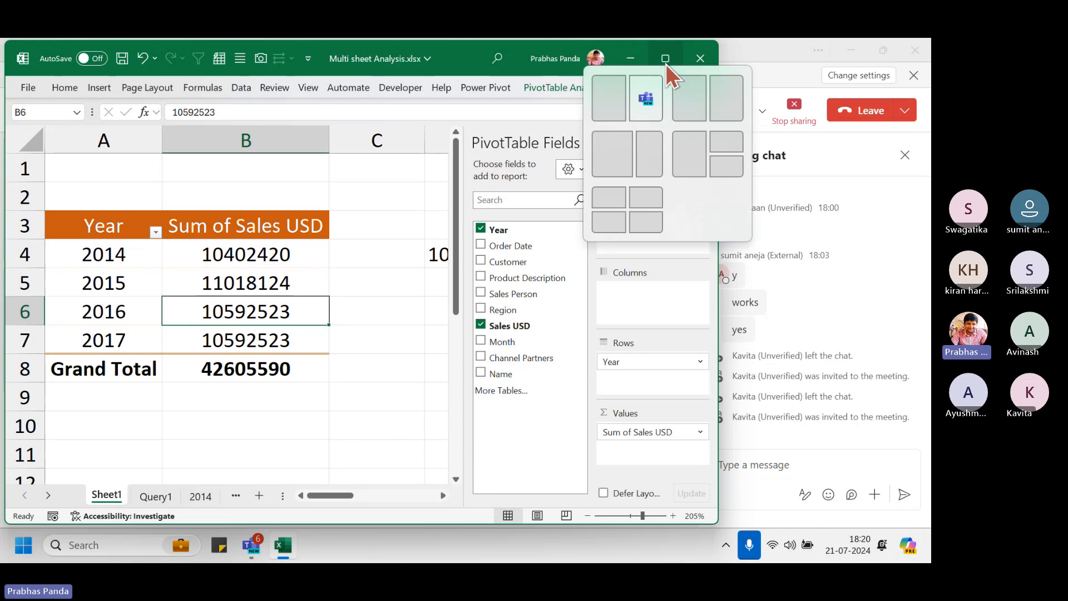
left_click(773, 45)
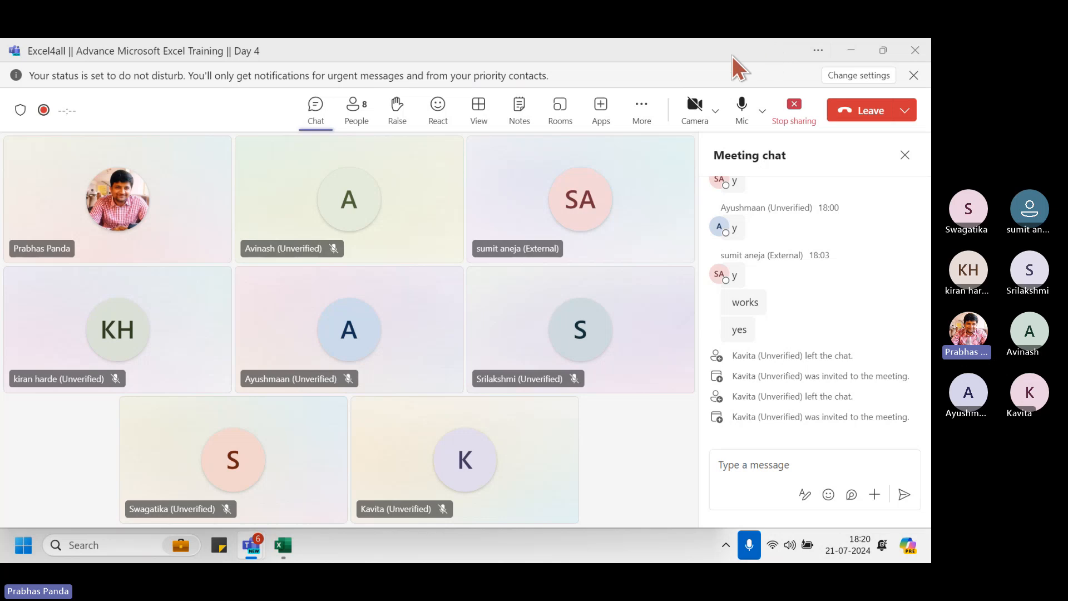
Choose Stop recording from the meeting's More actions > Record and transcribe menu
left_click(642, 106)
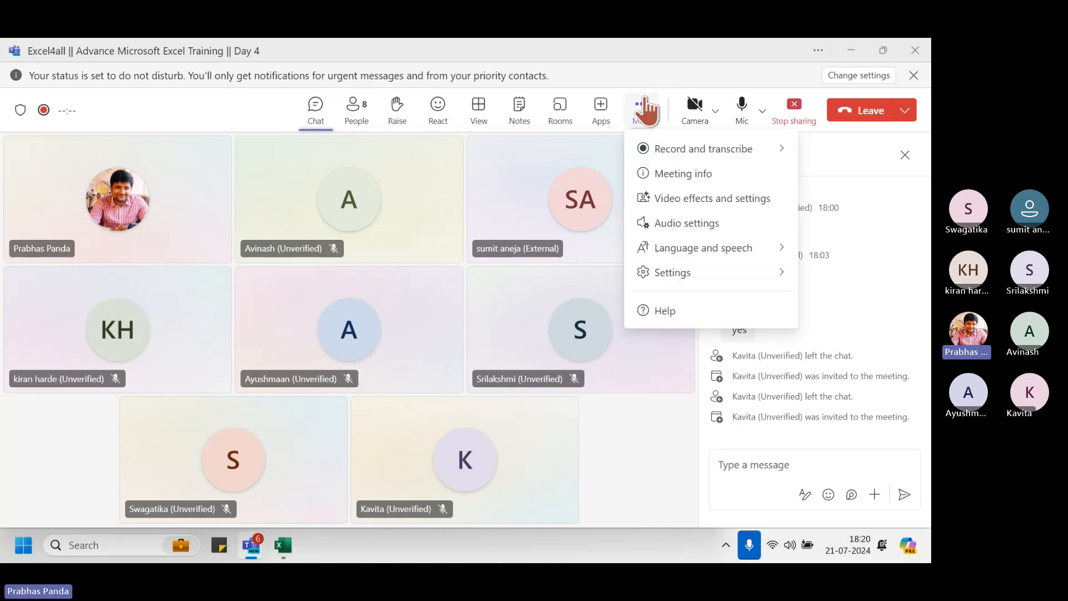
mouse_move(680, 161)
left_click(581, 161)
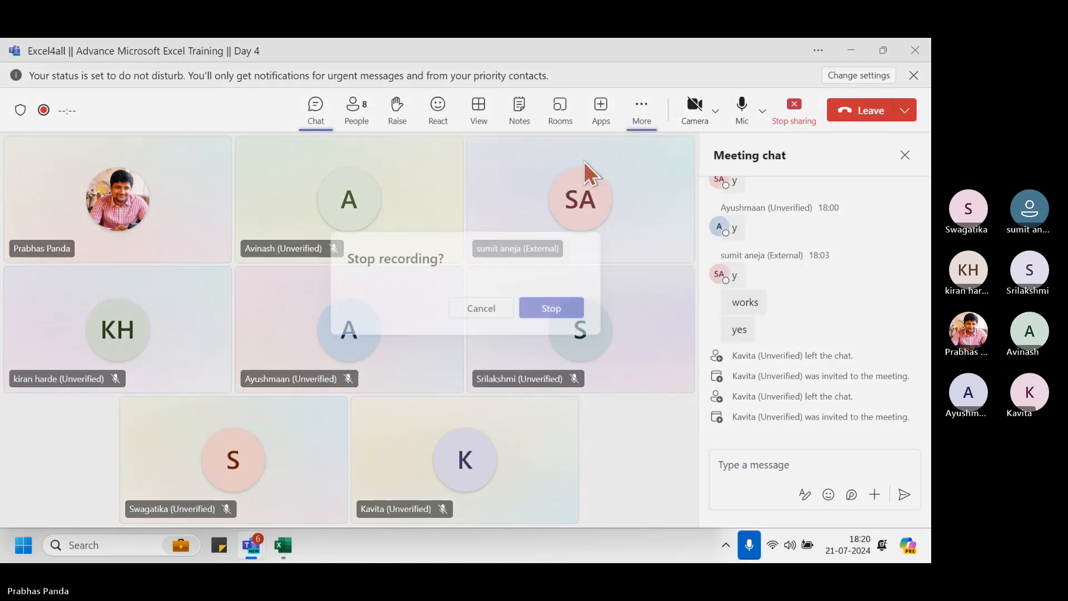